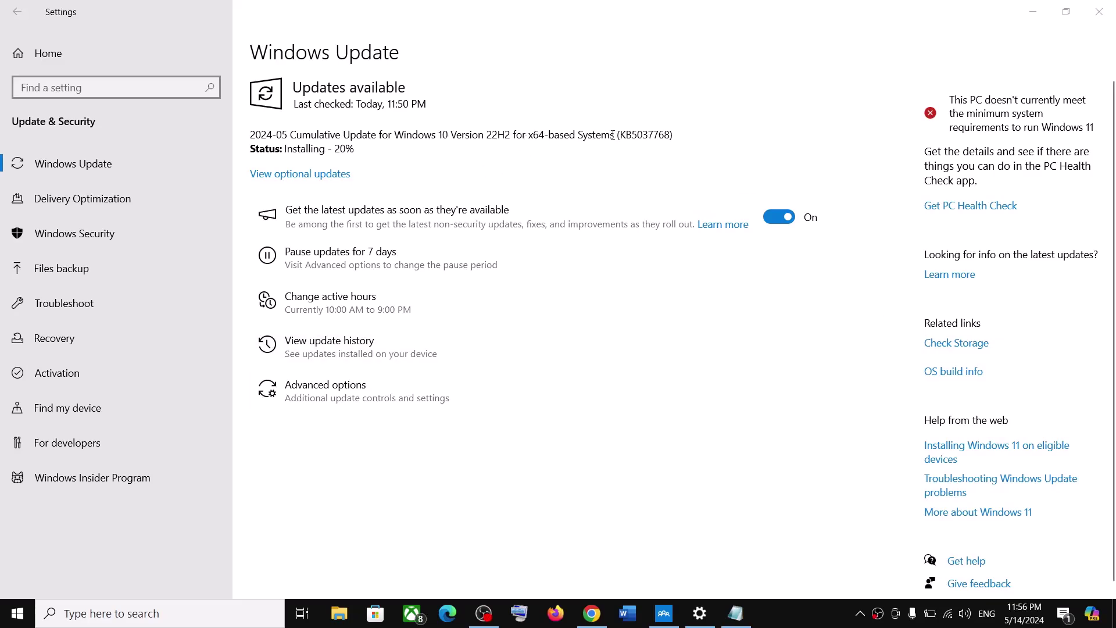
Select the pending update's KB5037768 number, then bring the Word fix notes forward.
double_click(647, 137)
click(678, 163)
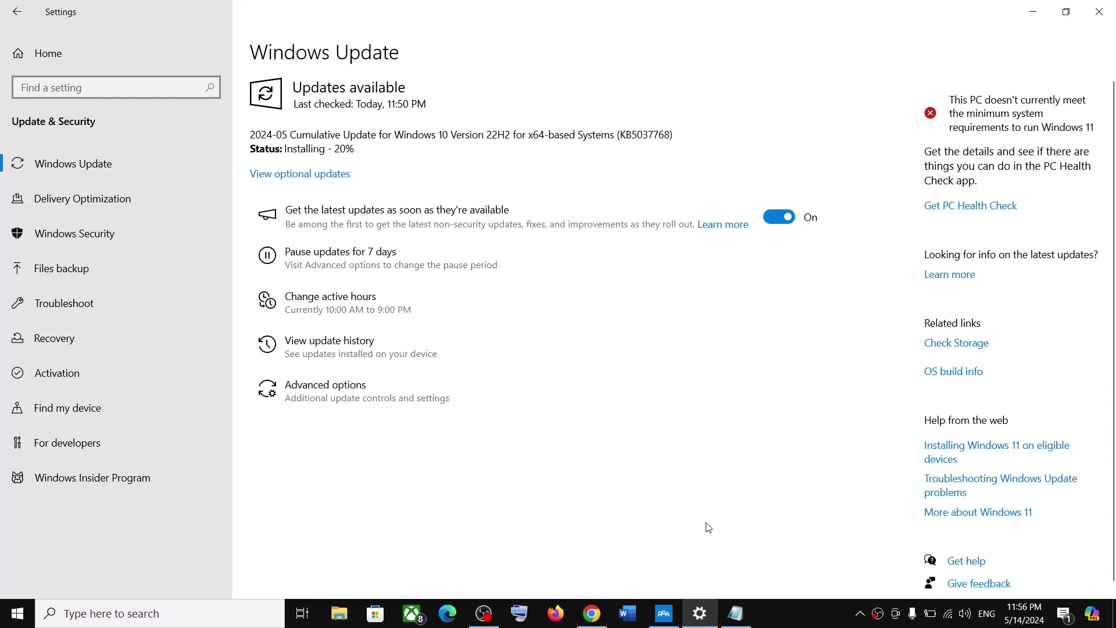
click(798, 622)
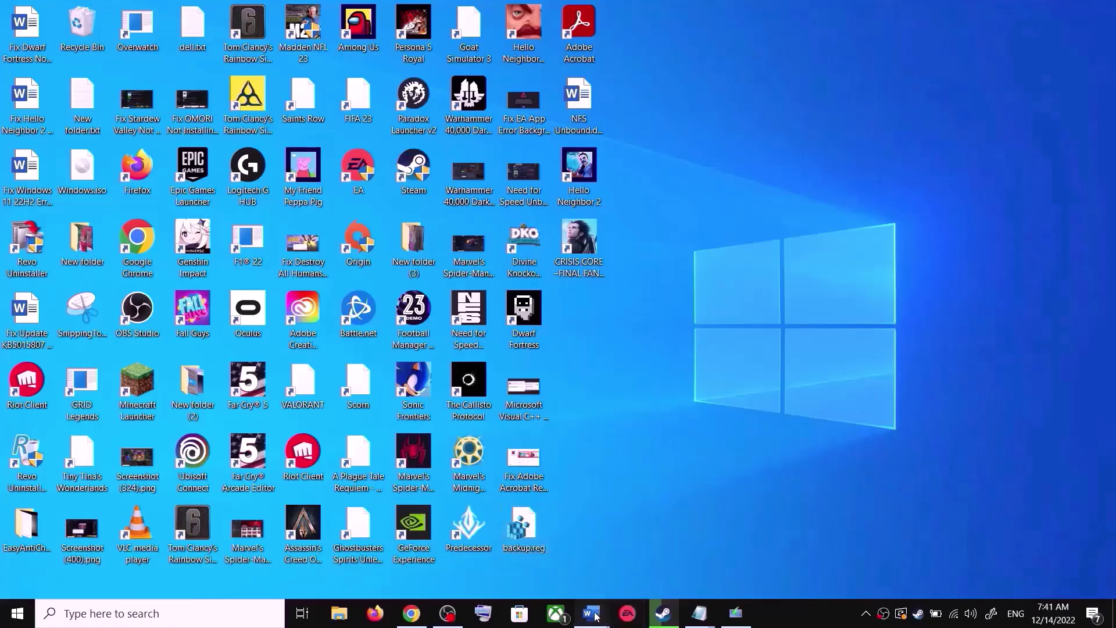
mouse_move(591, 614)
click(669, 538)
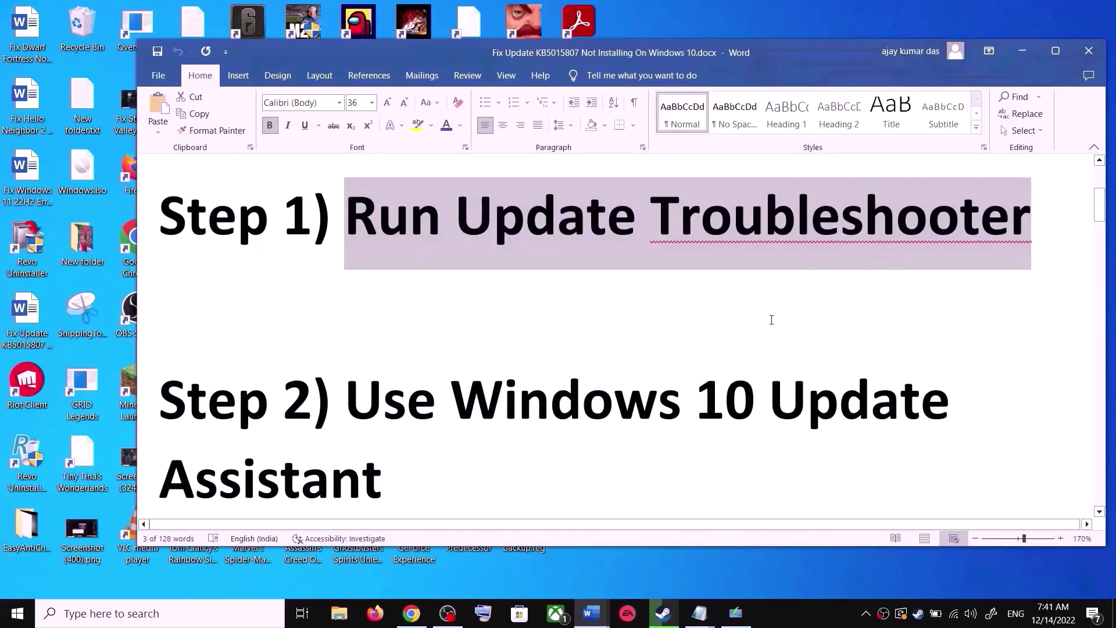
Run the Windows Update troubleshooter from Update & Security > Troubleshoot > Additional troubleshooters.
key(super+i)
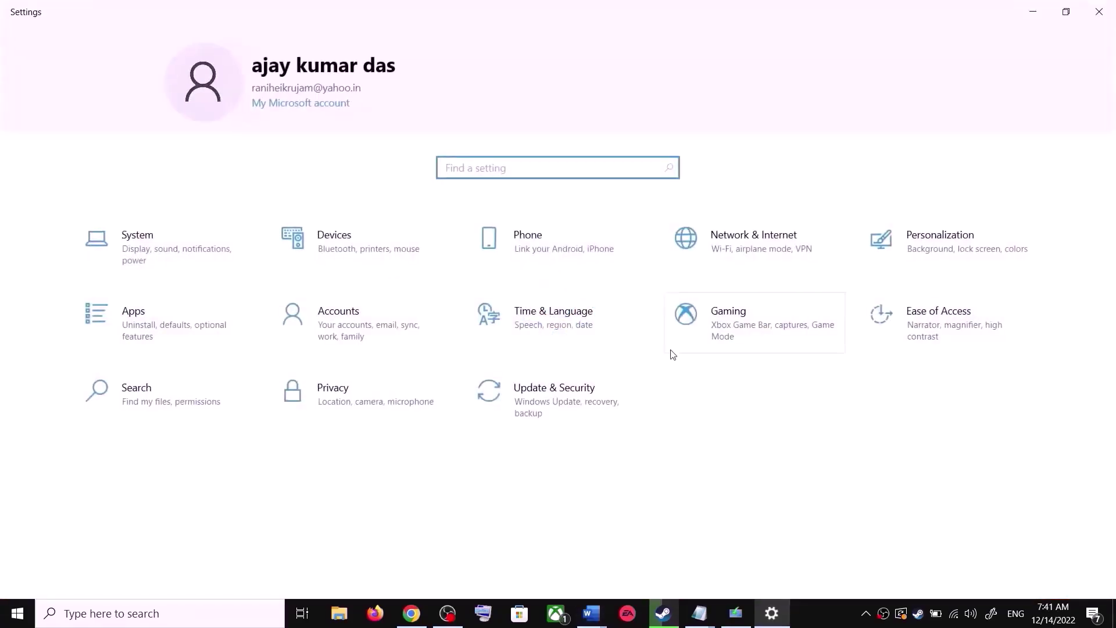
click(567, 405)
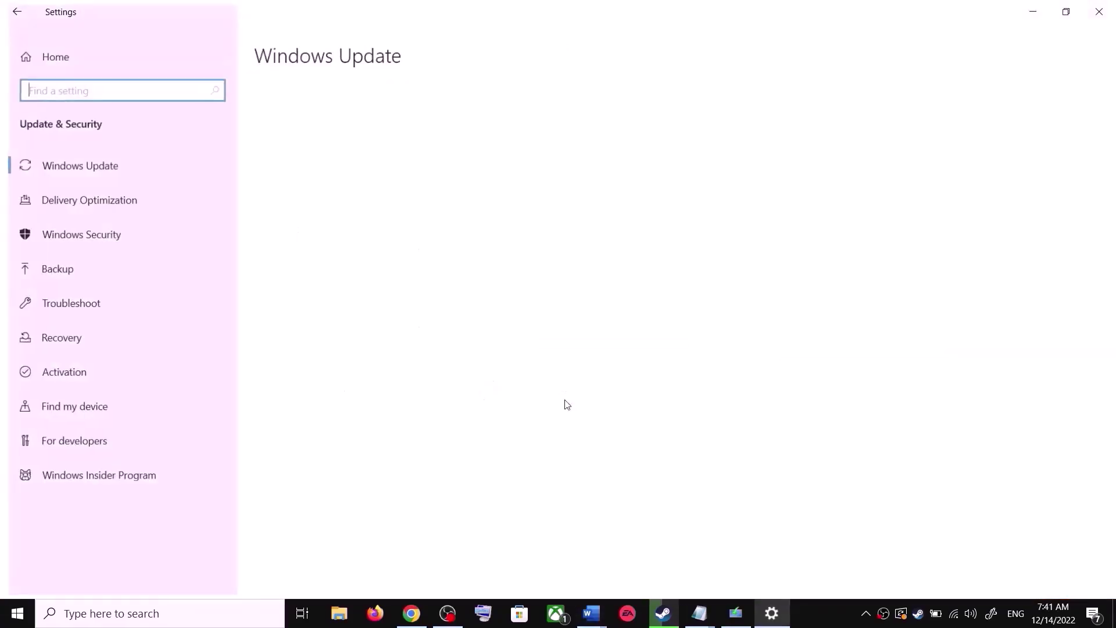
click(89, 304)
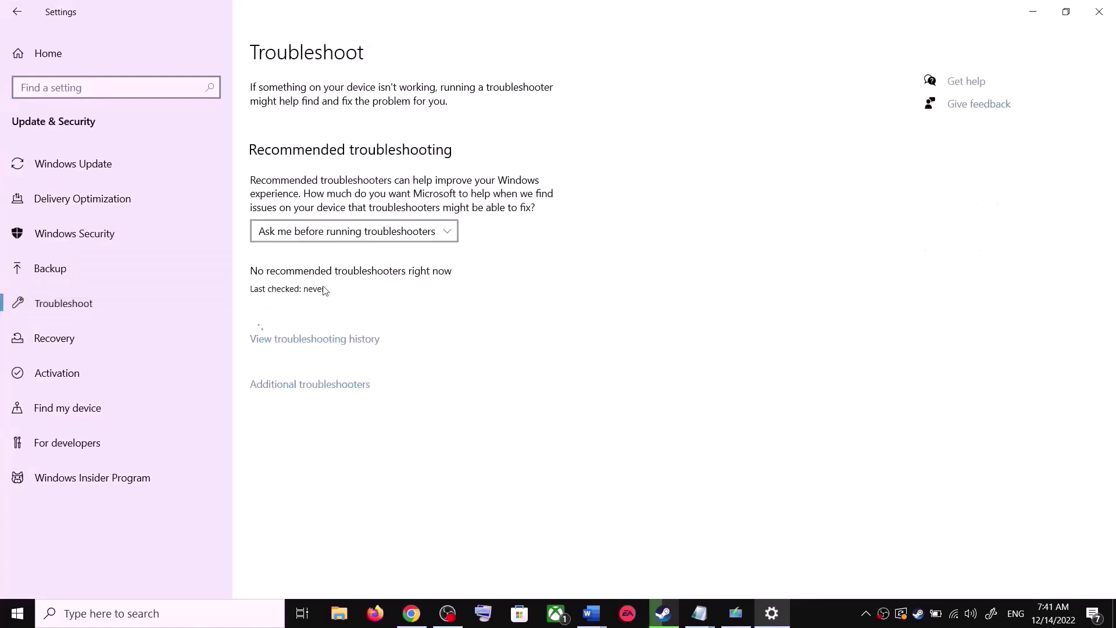
click(328, 388)
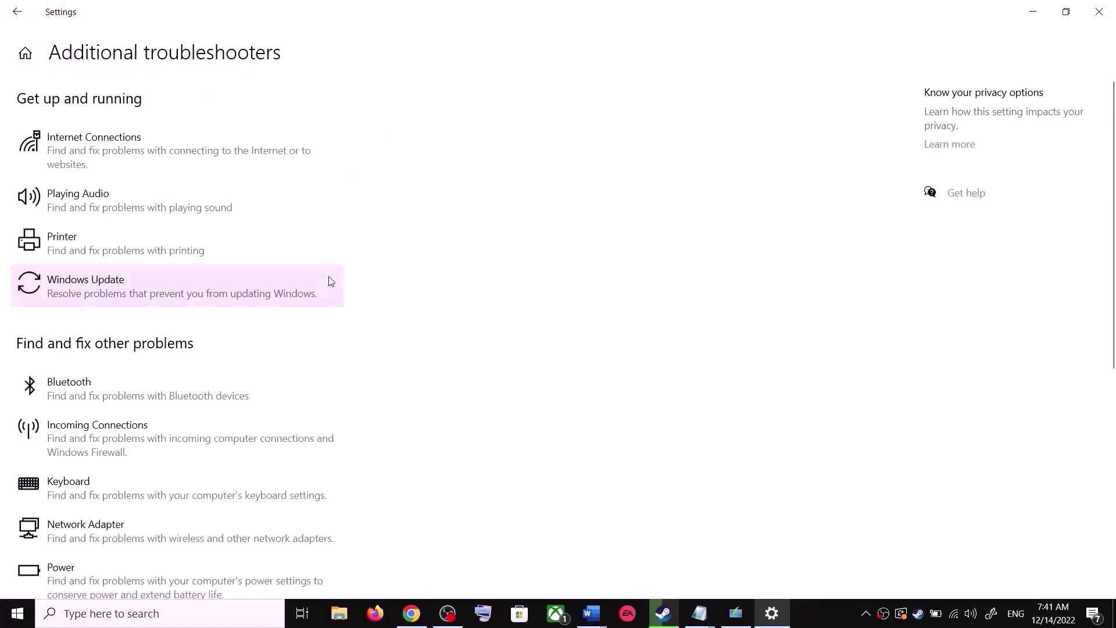
click(140, 295)
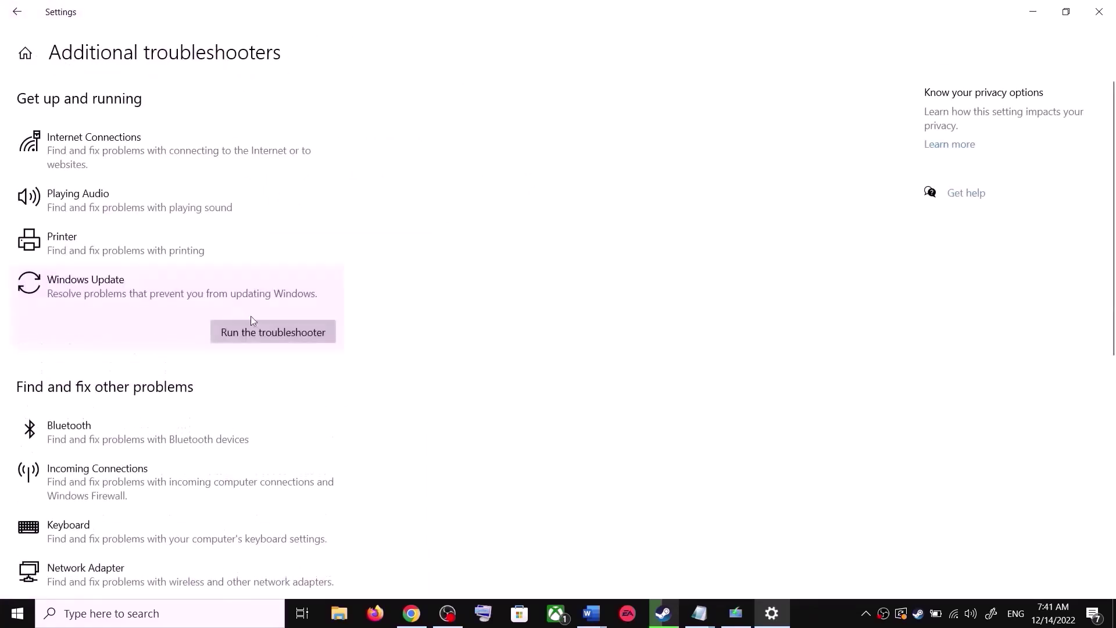
click(255, 329)
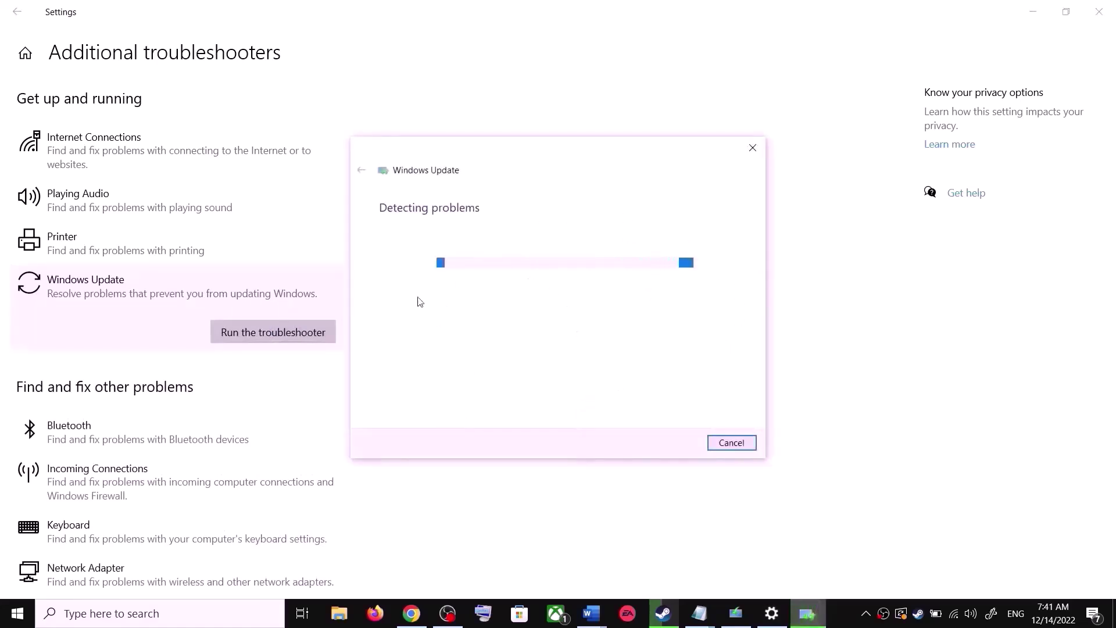
Check the Start menu's power options, then close the menu without restarting.
click(10, 624)
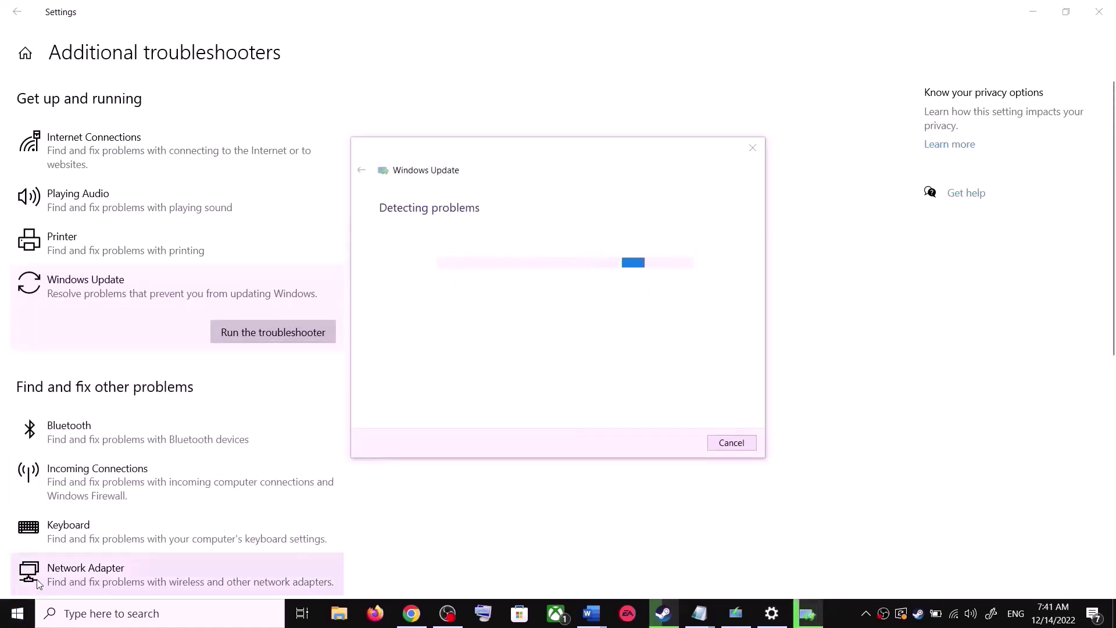
click(18, 581)
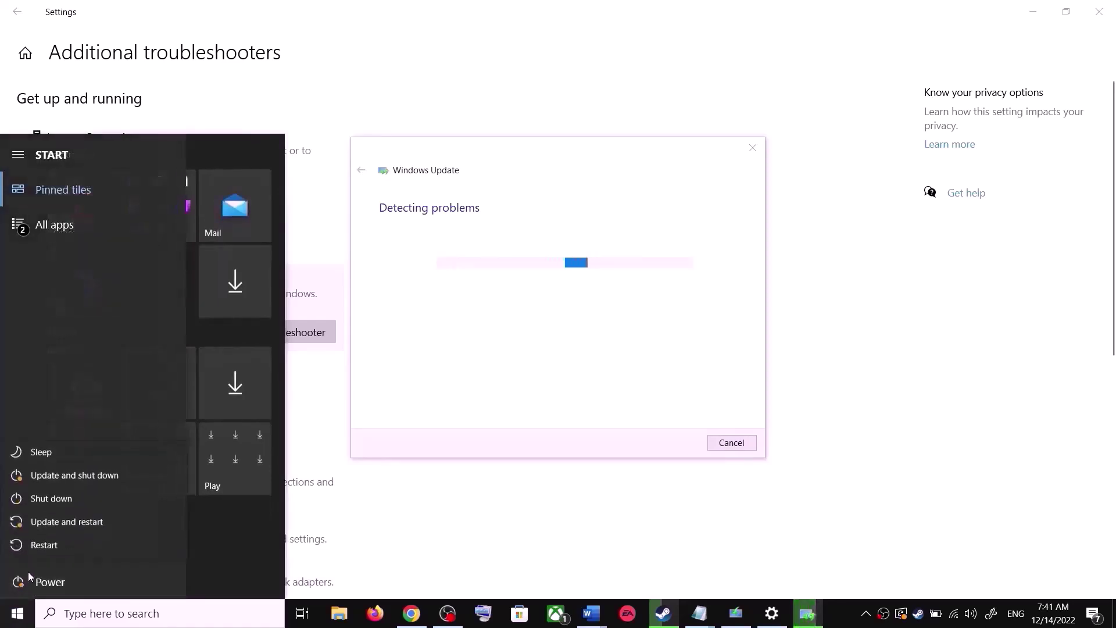
click(658, 220)
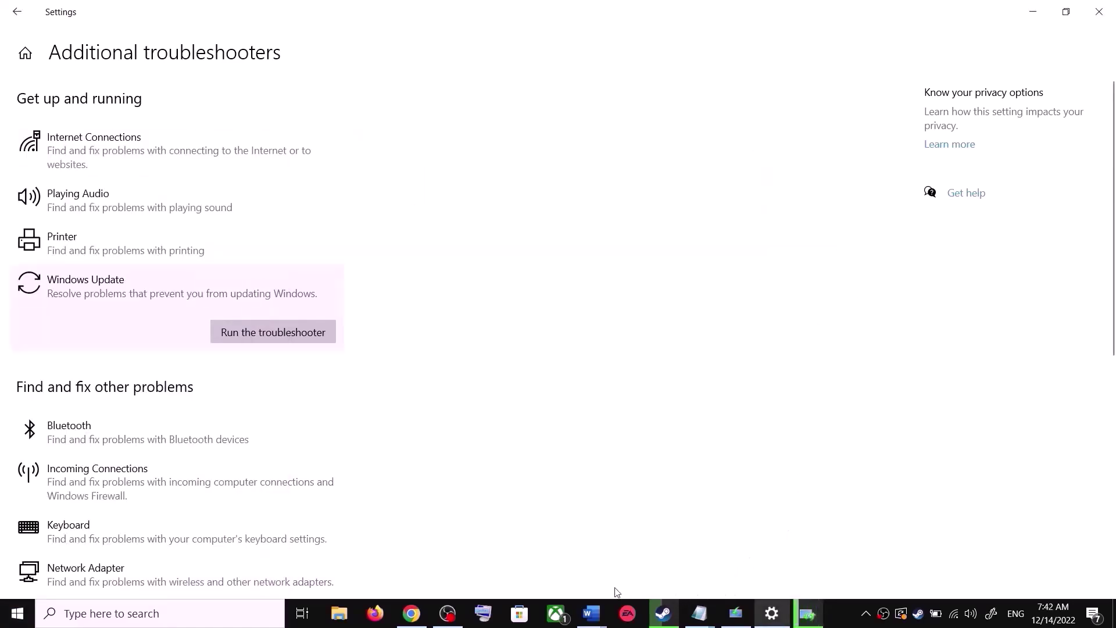
Select the Microsoft Download Windows 10 link in the Word notes.
click(599, 616)
click(687, 563)
scroll(377, 406, down, 1)
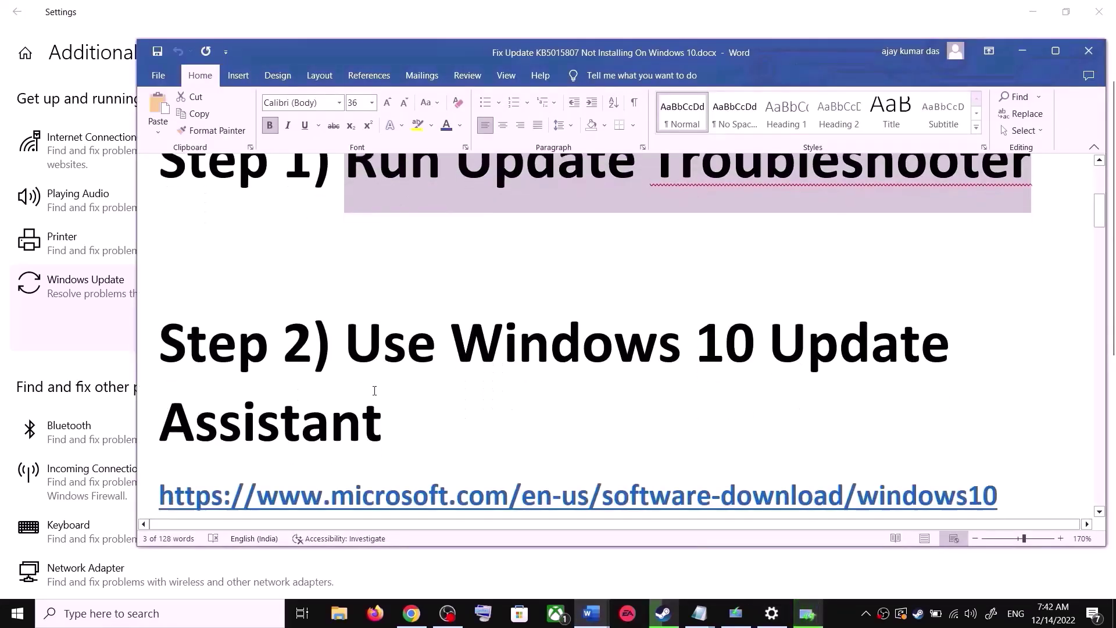
drag(361, 343, 406, 401)
scroll(471, 451, down, 1)
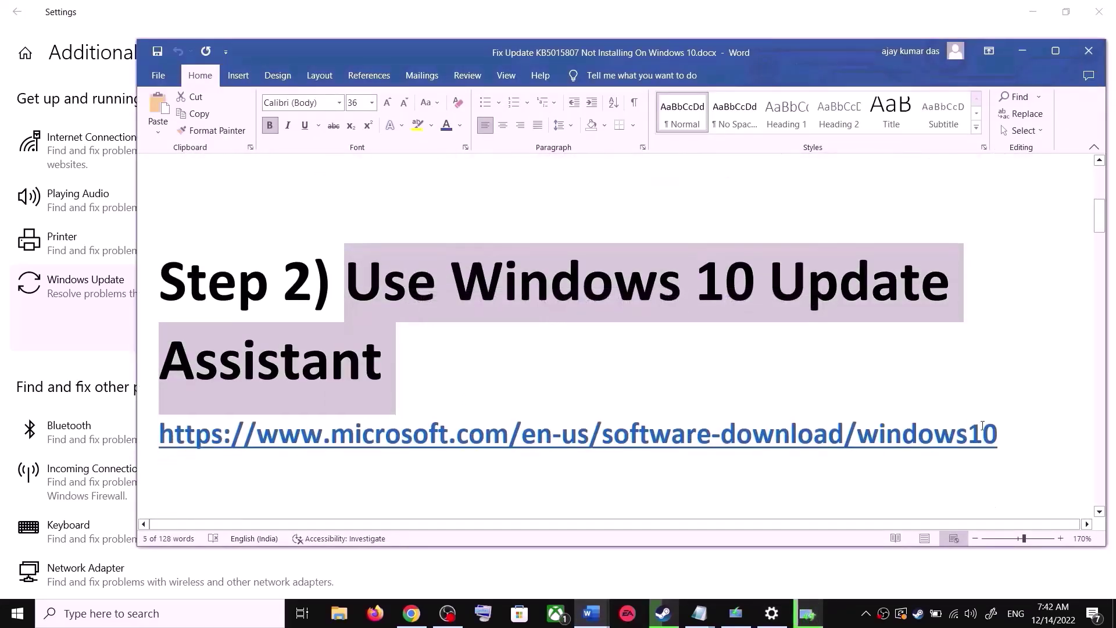
drag(1004, 436, 261, 445)
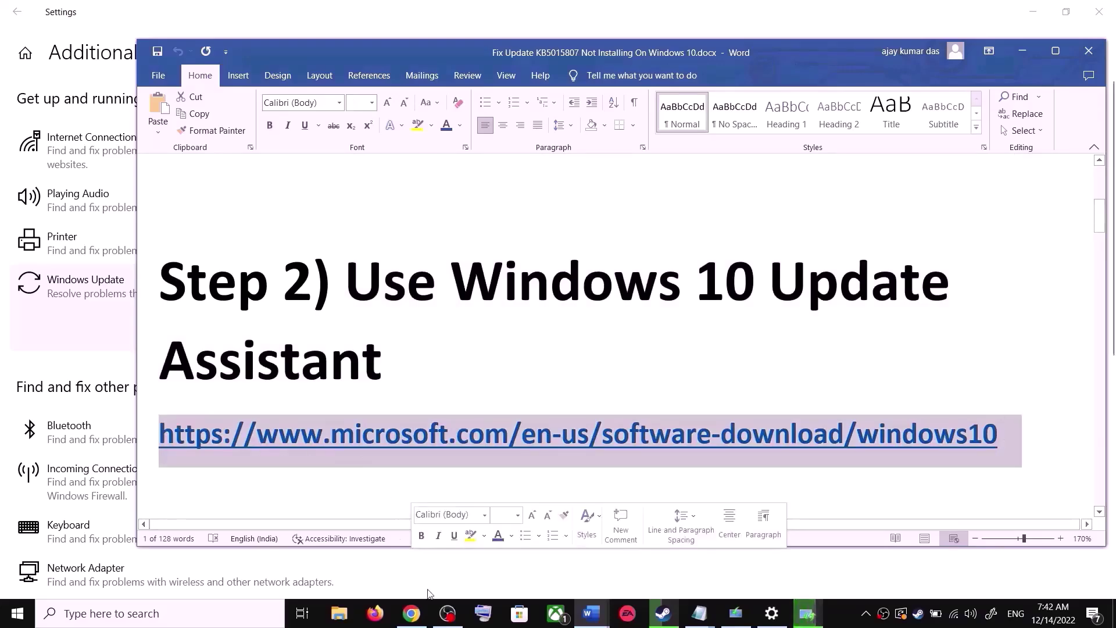
On Chrome's Download Windows 10 page, download and launch the Windows 10 Update Assistant.
mouse_move(421, 621)
click(469, 549)
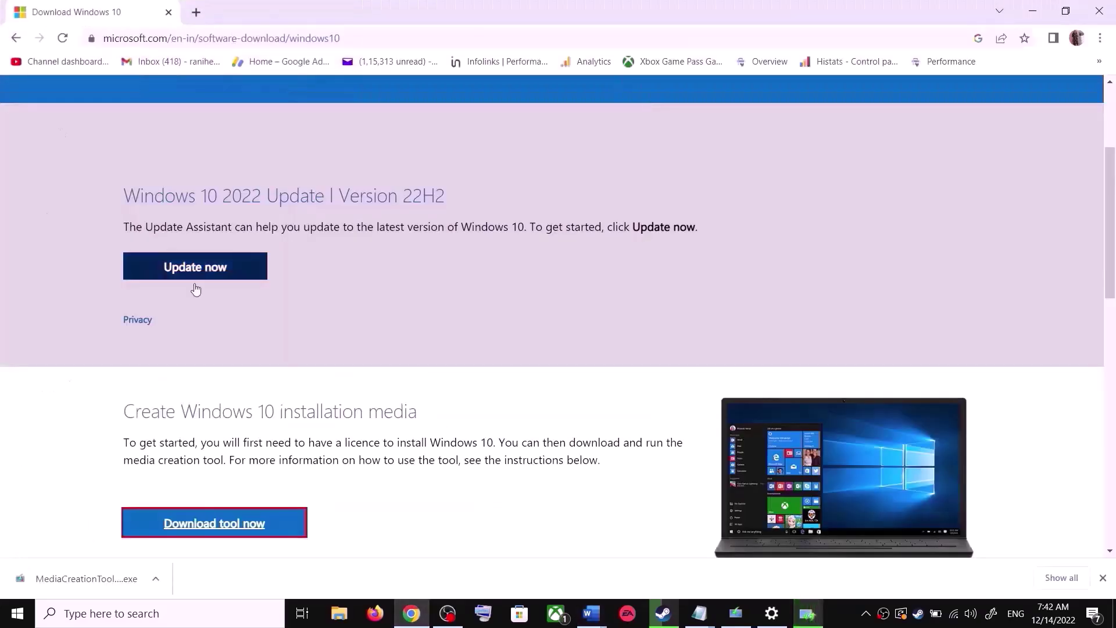
scroll(316, 213, up, 3)
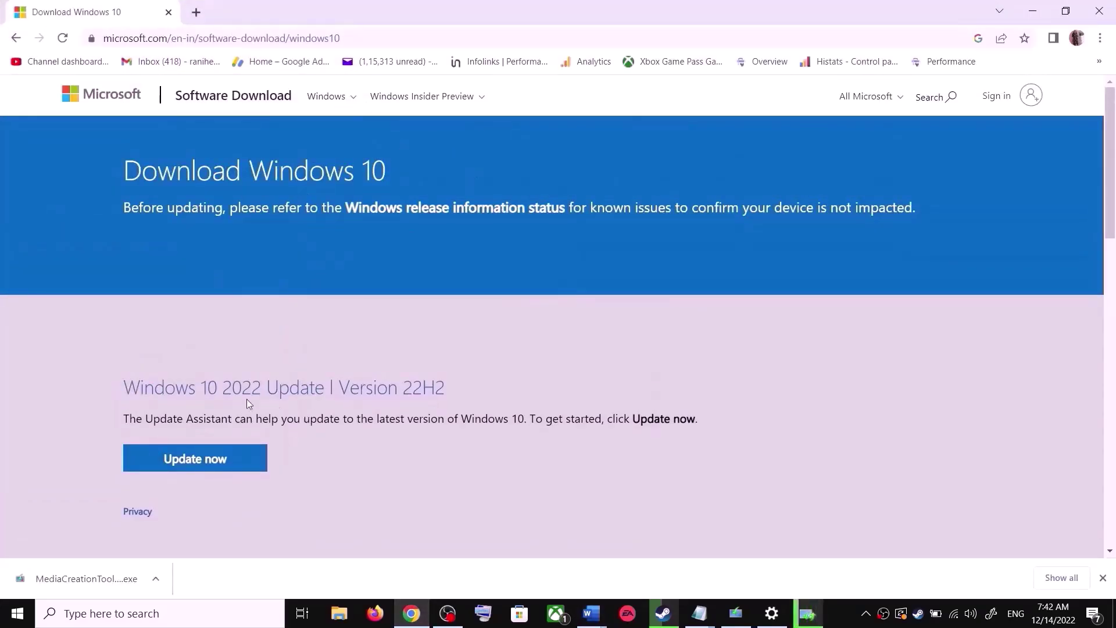
drag(146, 419, 233, 420)
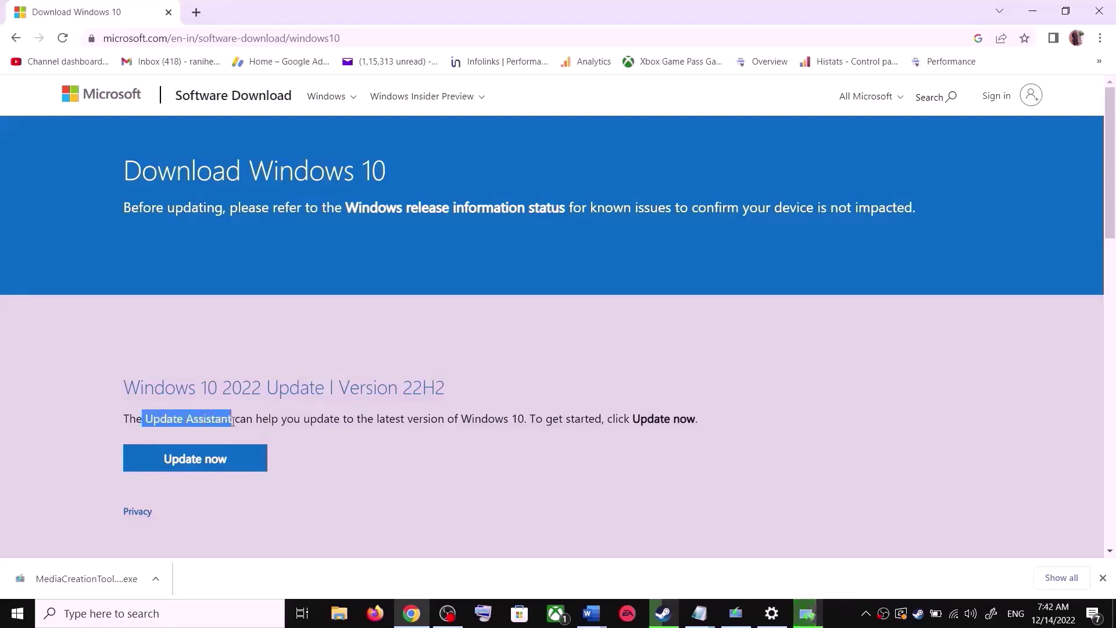
click(222, 461)
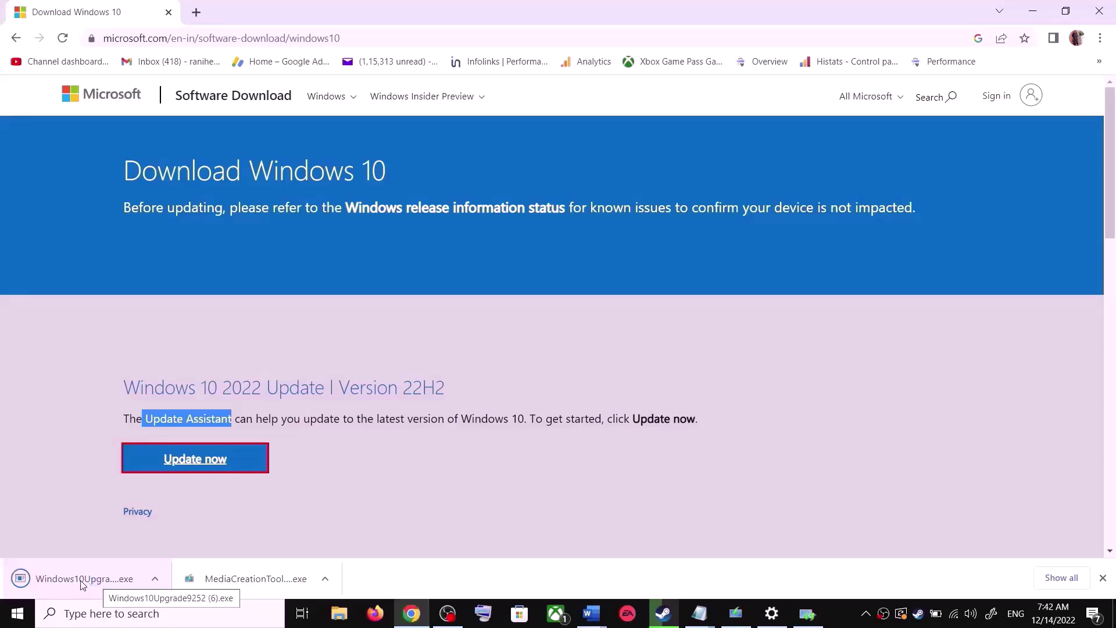
click(70, 578)
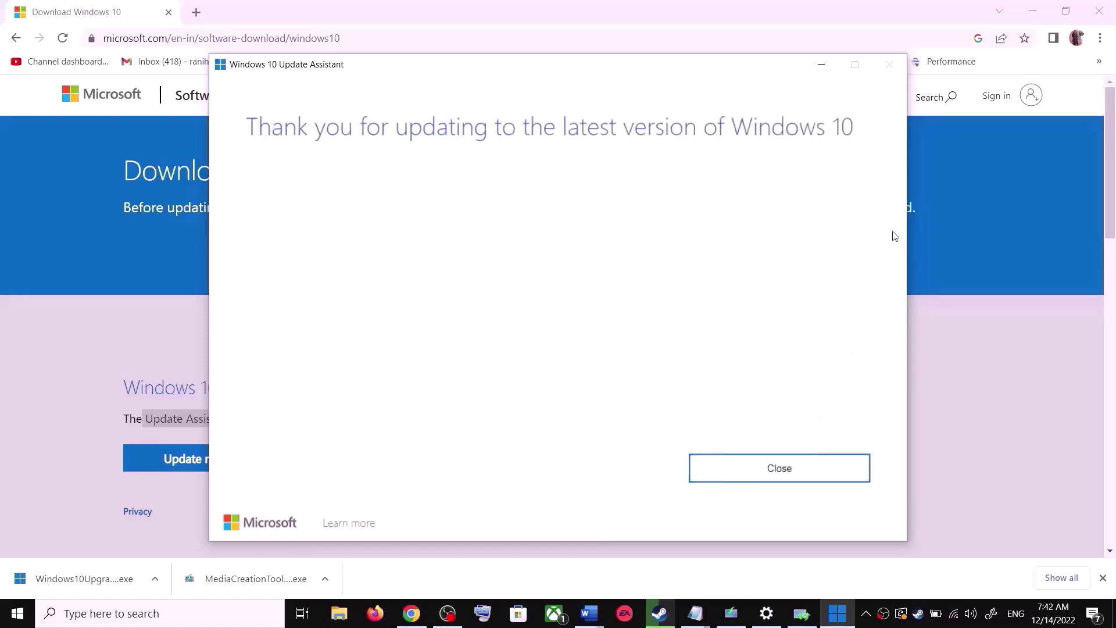
click(814, 469)
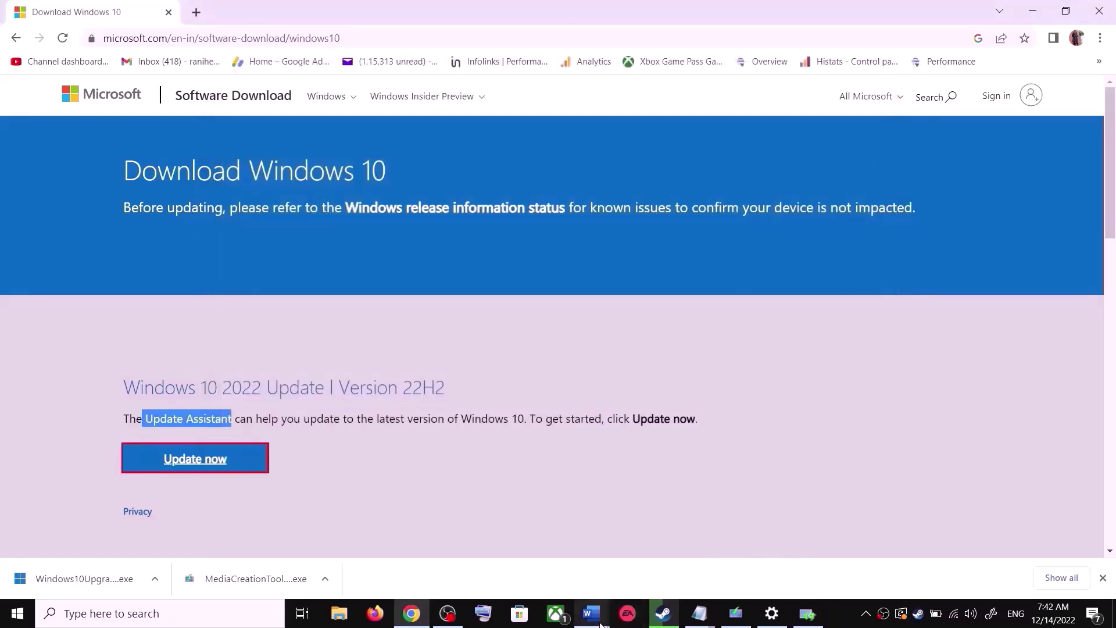
Select and copy the Word notes' Step 3 commands, trustedinstaller start=auto through net start appidsvc.
mouse_move(592, 613)
click(686, 567)
scroll(457, 395, down, 3)
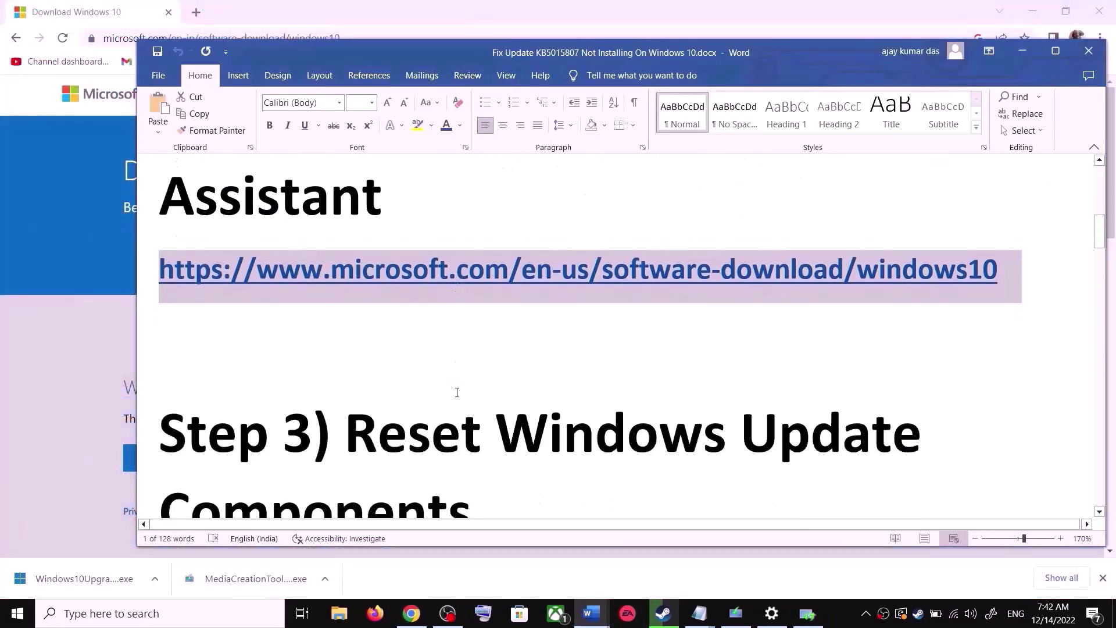
drag(354, 360, 472, 442)
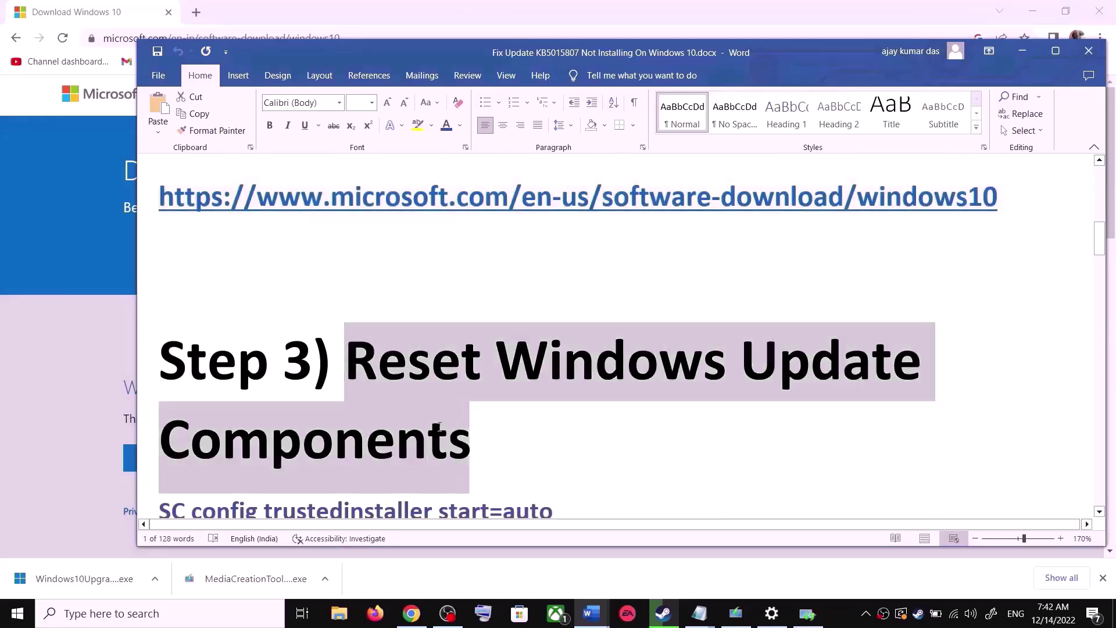
scroll(473, 424, down, 3)
click(168, 393)
drag(171, 393, 370, 488)
scroll(304, 370, down, 1)
right_click(297, 327)
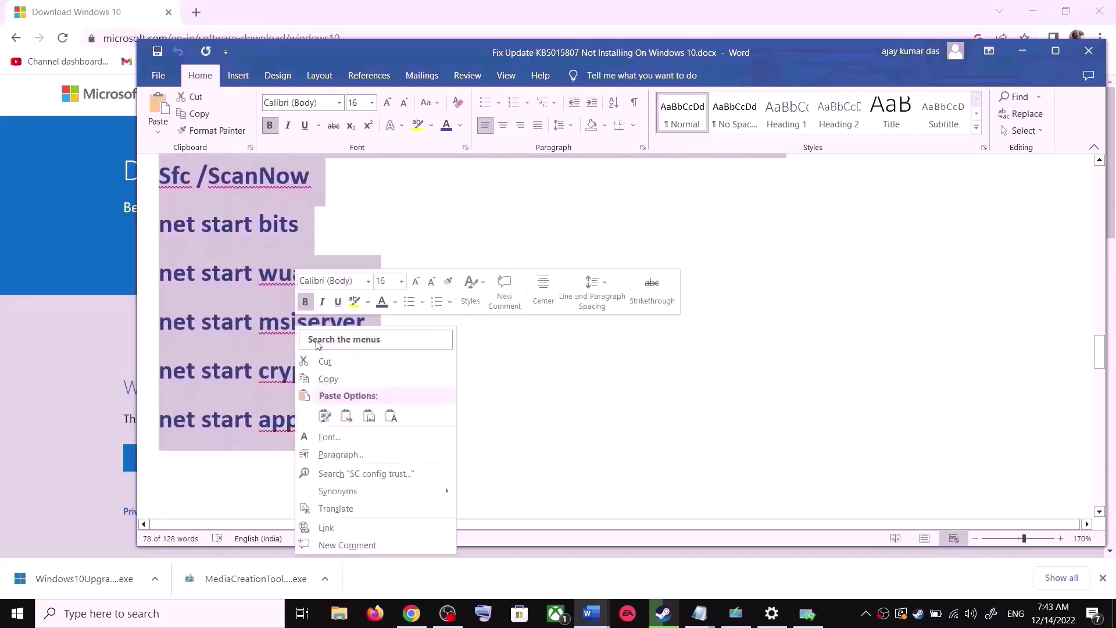
click(343, 380)
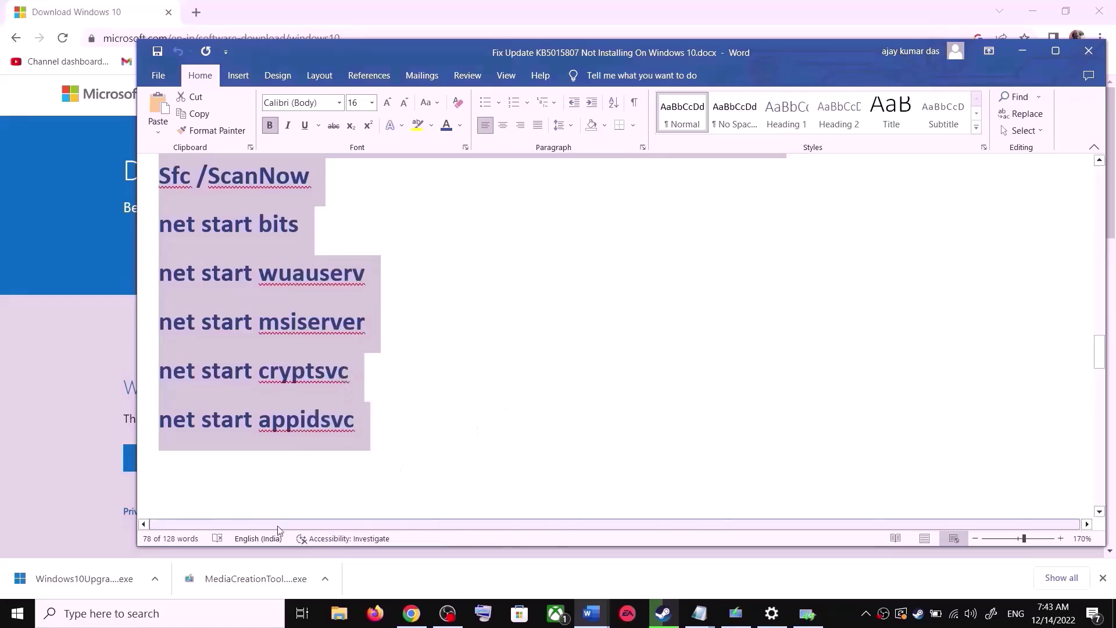
click(196, 625)
Open Notepad from search and paste in the copied reset commands.
text(ote)
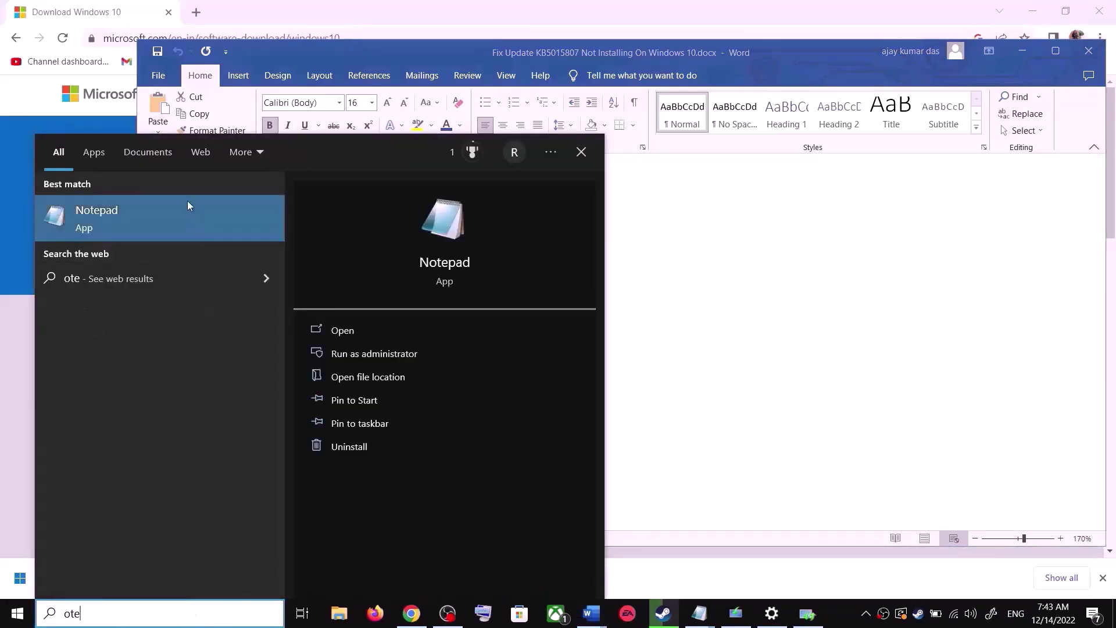
click(188, 204)
key(ctrl+v)
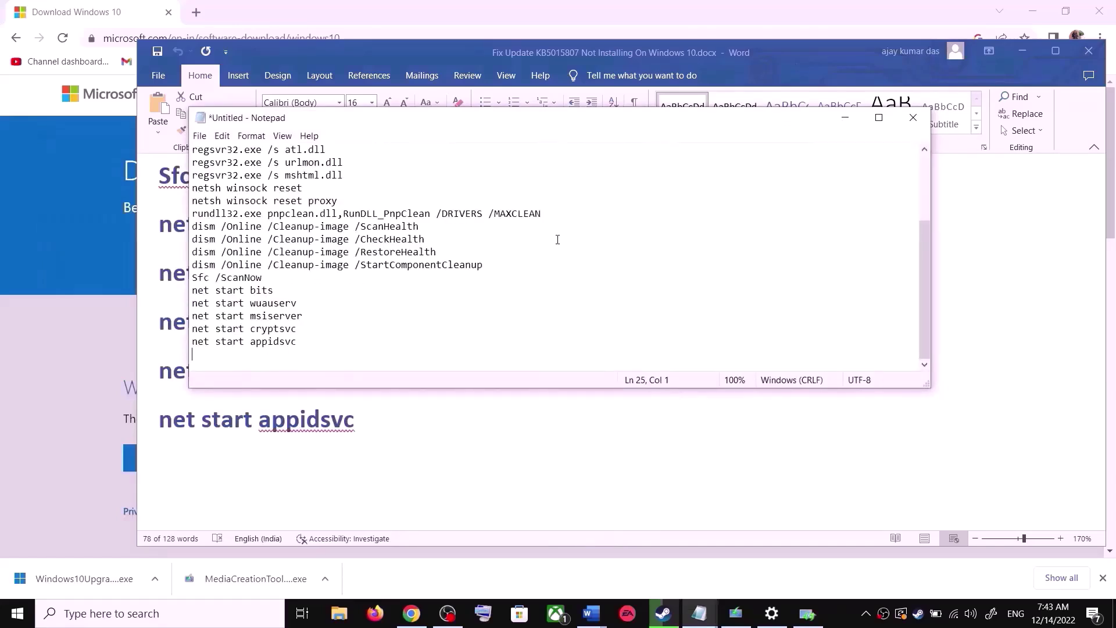
scroll(274, 178, up, 3)
Start Save As and copy the file name Wufix.bat from the Word notes.
click(199, 135)
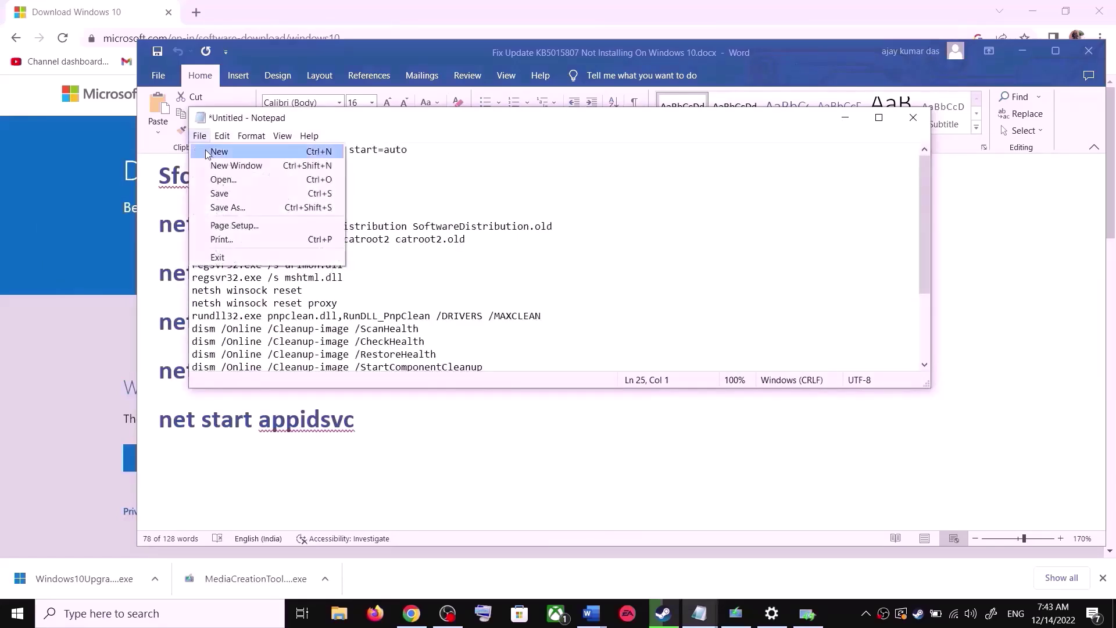
click(227, 204)
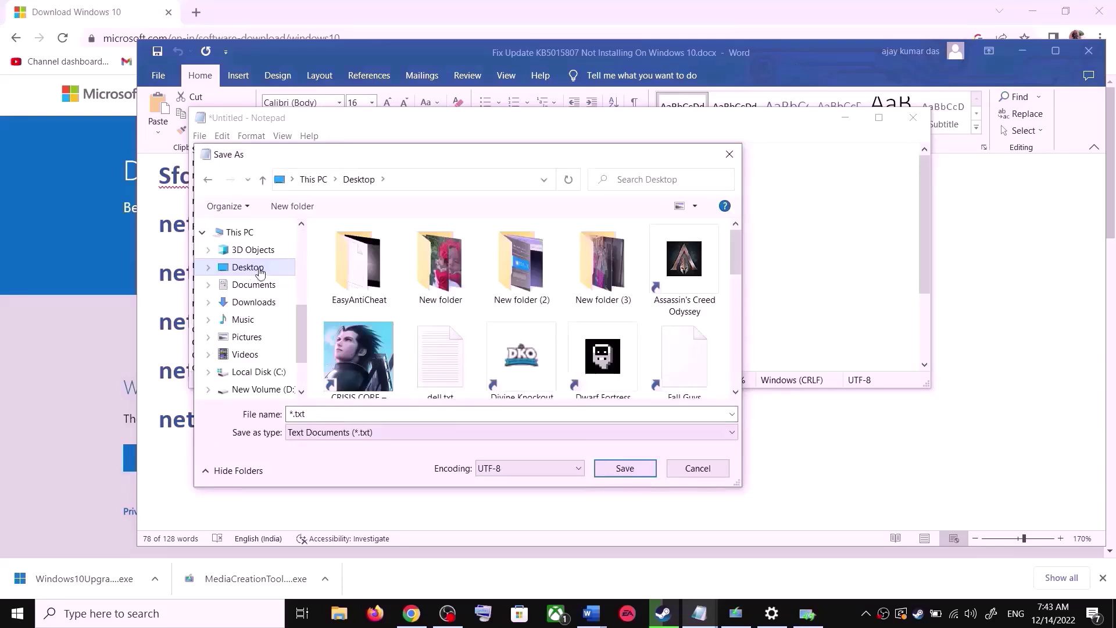
click(179, 341)
scroll(292, 357, down, 4)
drag(621, 423, 425, 401)
key(ctrl+c)
key(alt+Tab)
Save the script as Wufix.bat with file type All Files, then show the desktop.
click(405, 413)
key(ctrl+a)
key(ctrl+v)
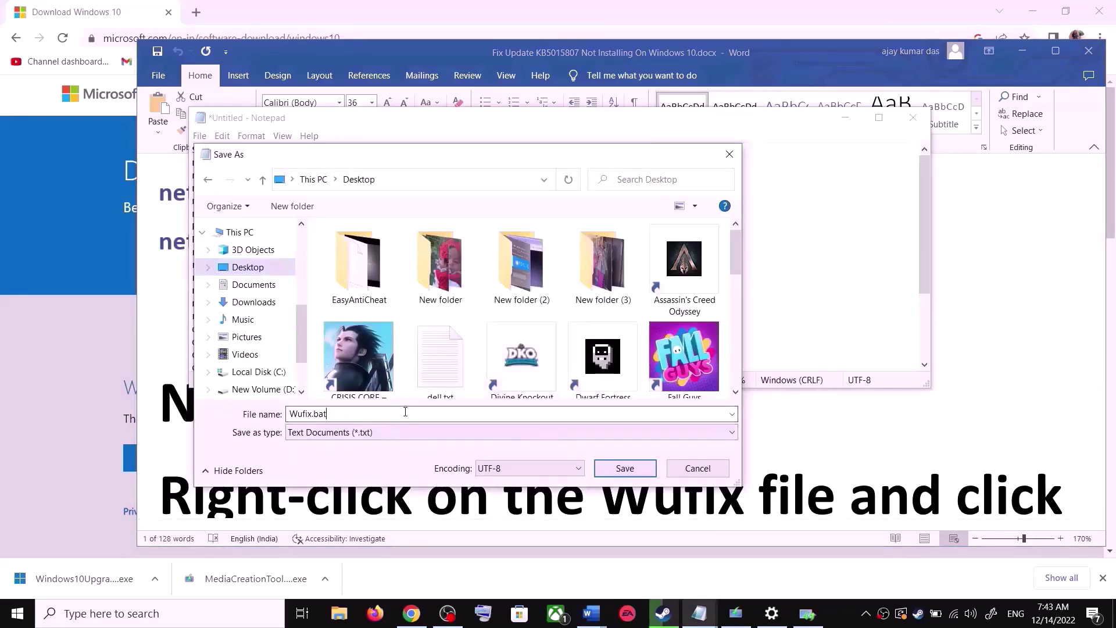
click(342, 441)
click(320, 458)
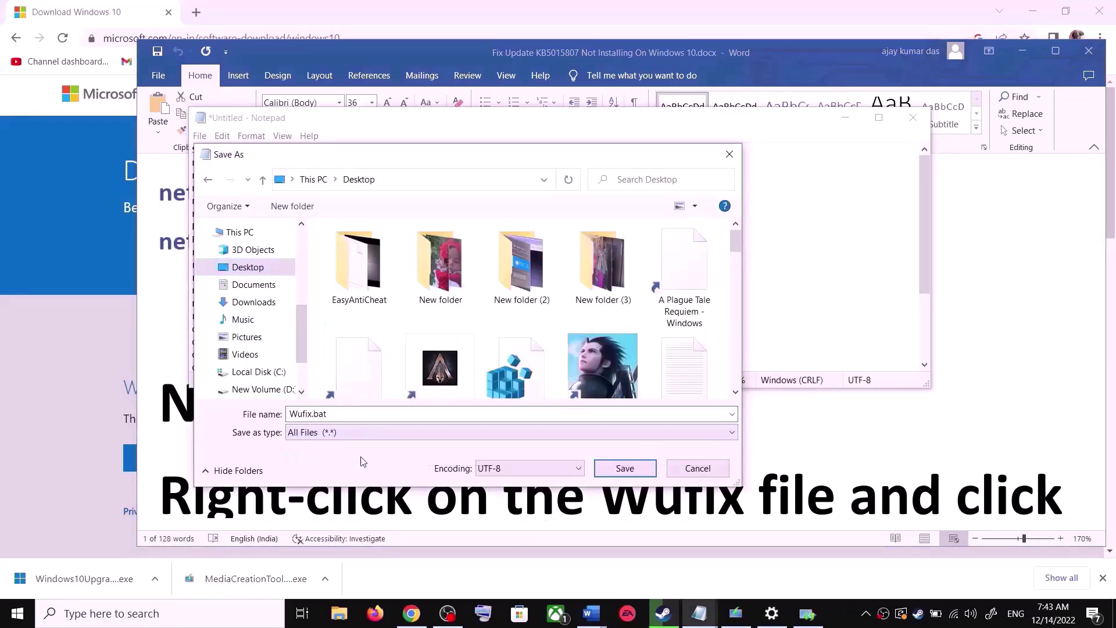
click(630, 469)
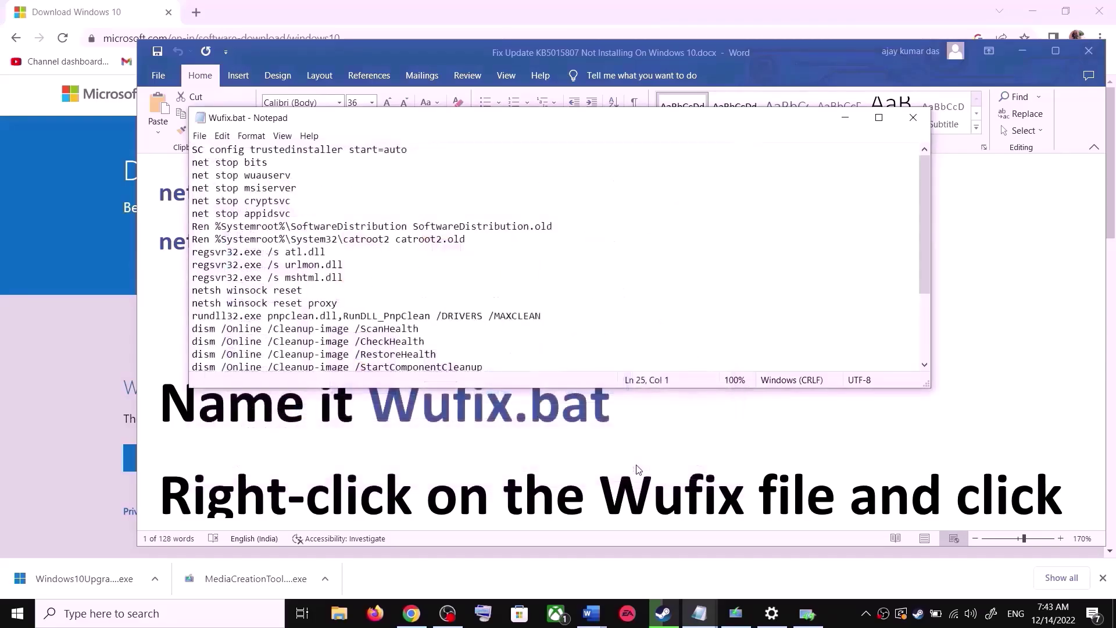
key(super+d)
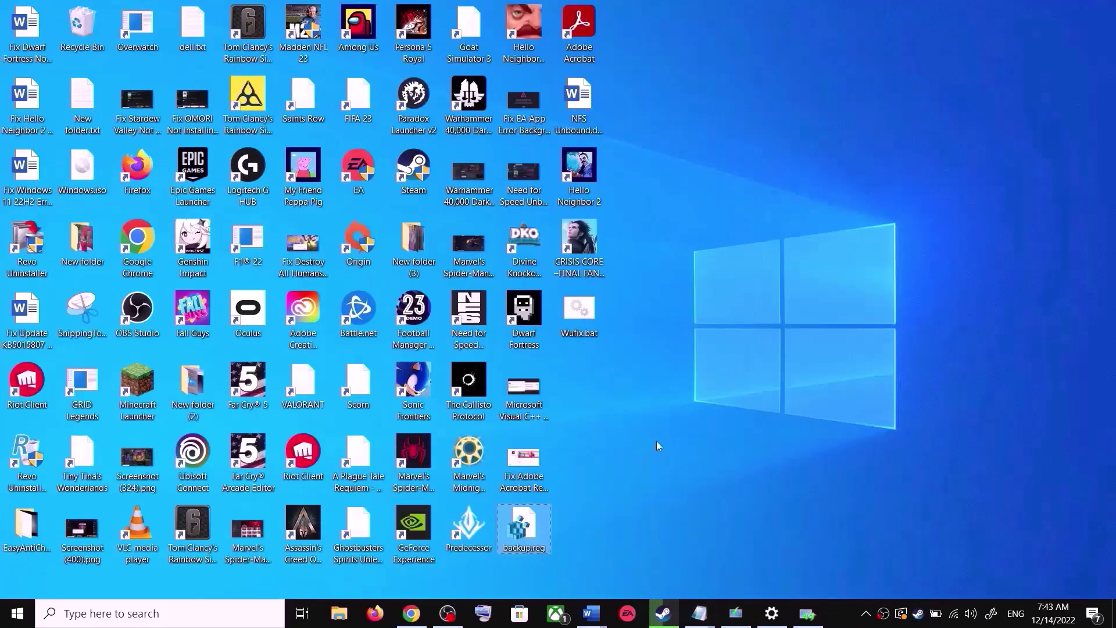
Run Wufix.bat from the desktop as administrator and move its console window aside.
click(588, 319)
right_click(588, 318)
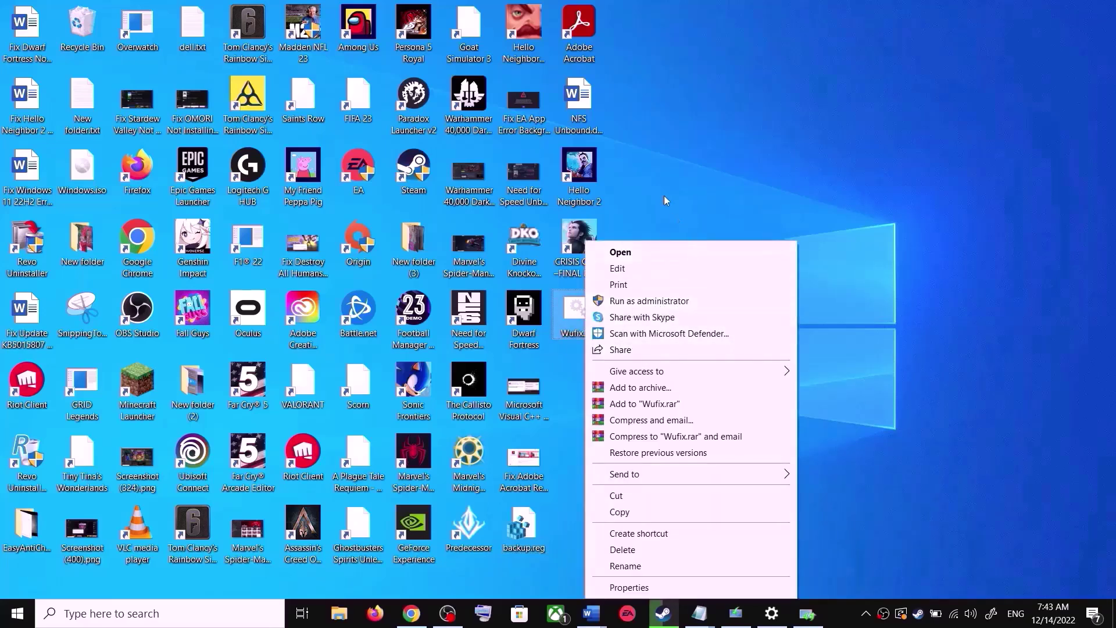
click(574, 324)
right_click(578, 324)
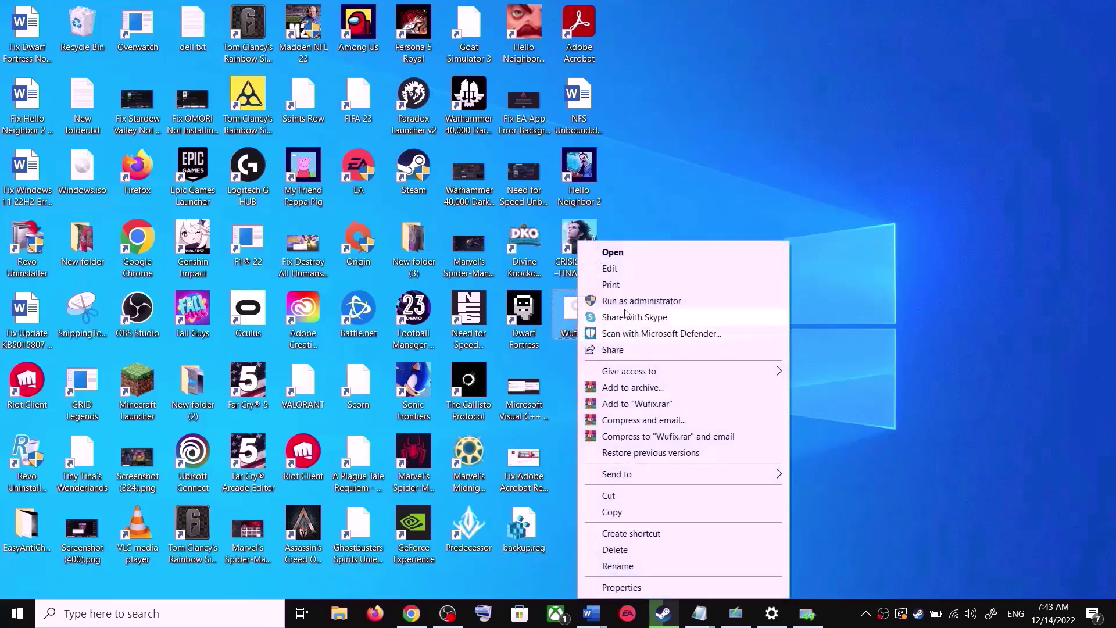
click(655, 306)
click(611, 410)
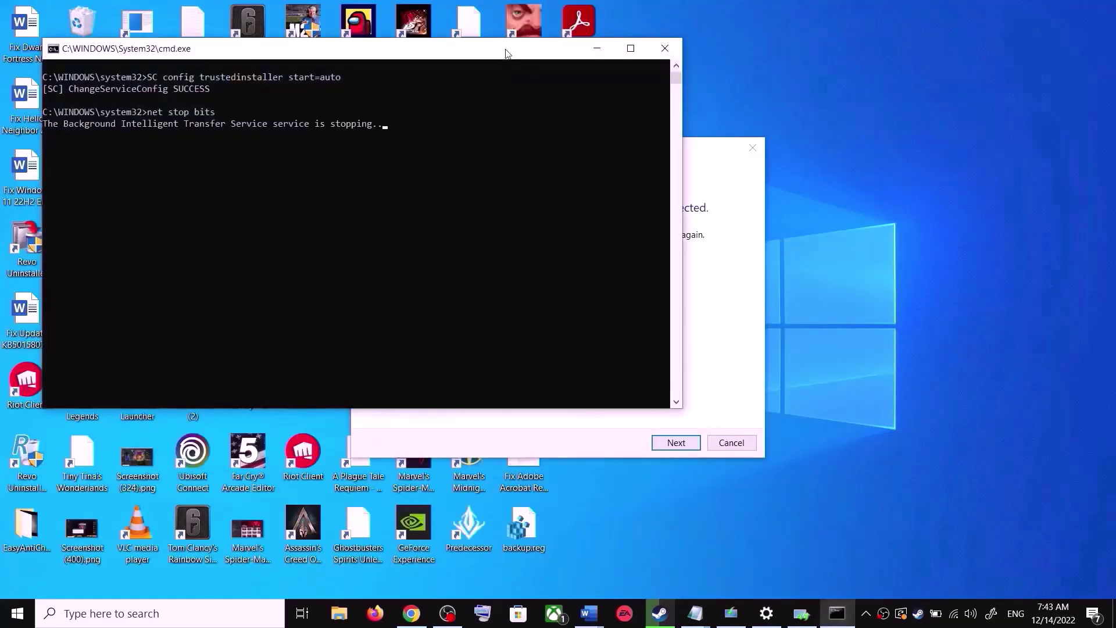
drag(506, 53, 634, 158)
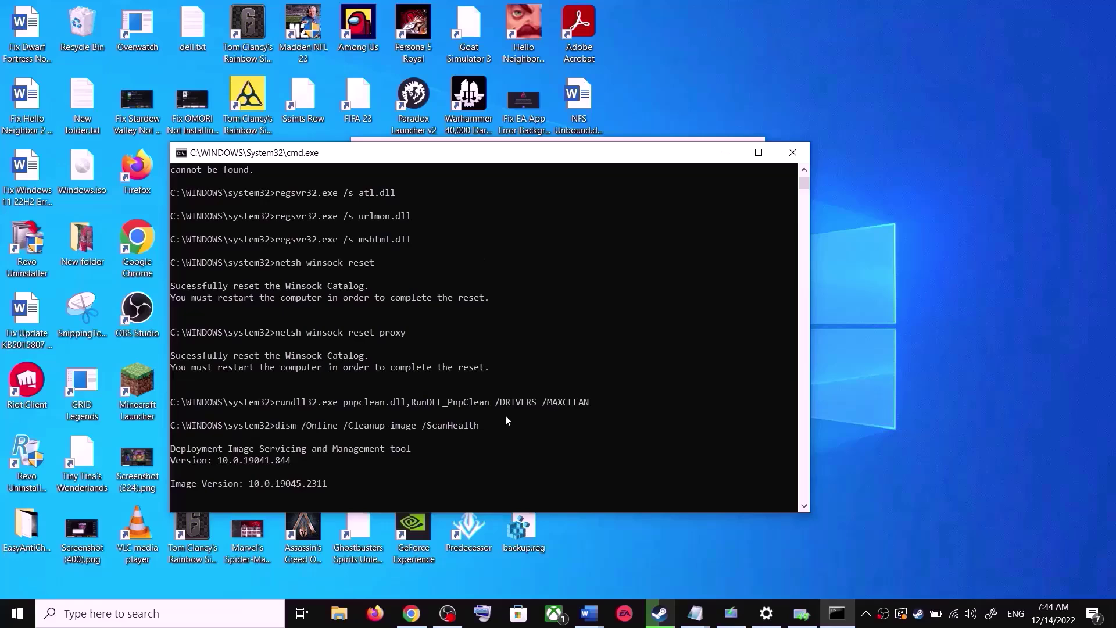
While the script runs, view the Start menu's Restart choices and close the menu.
click(18, 614)
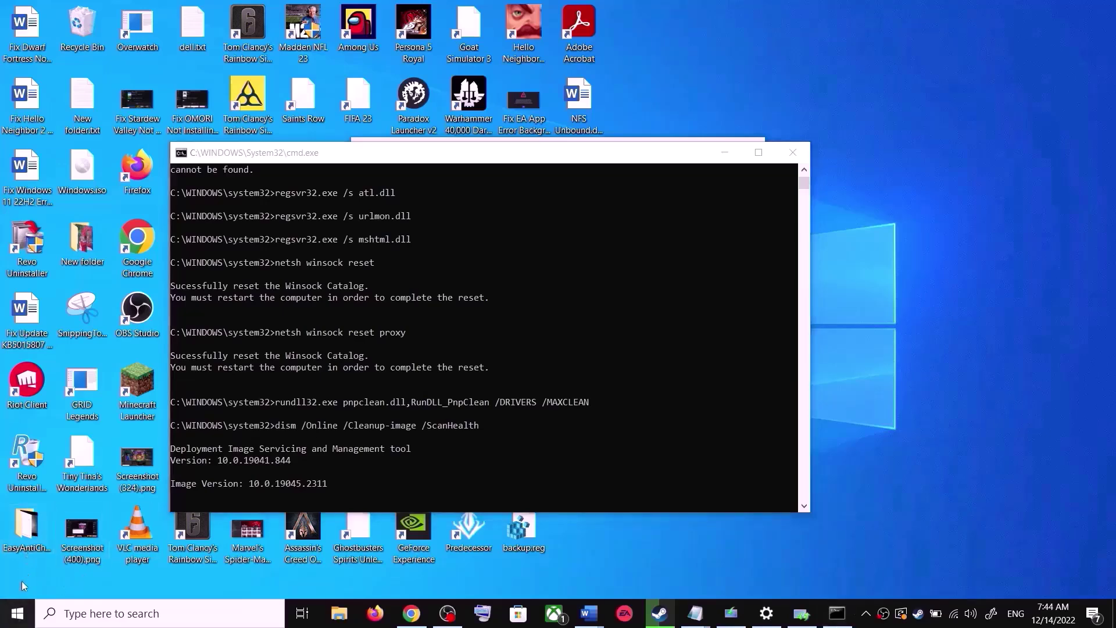
click(24, 586)
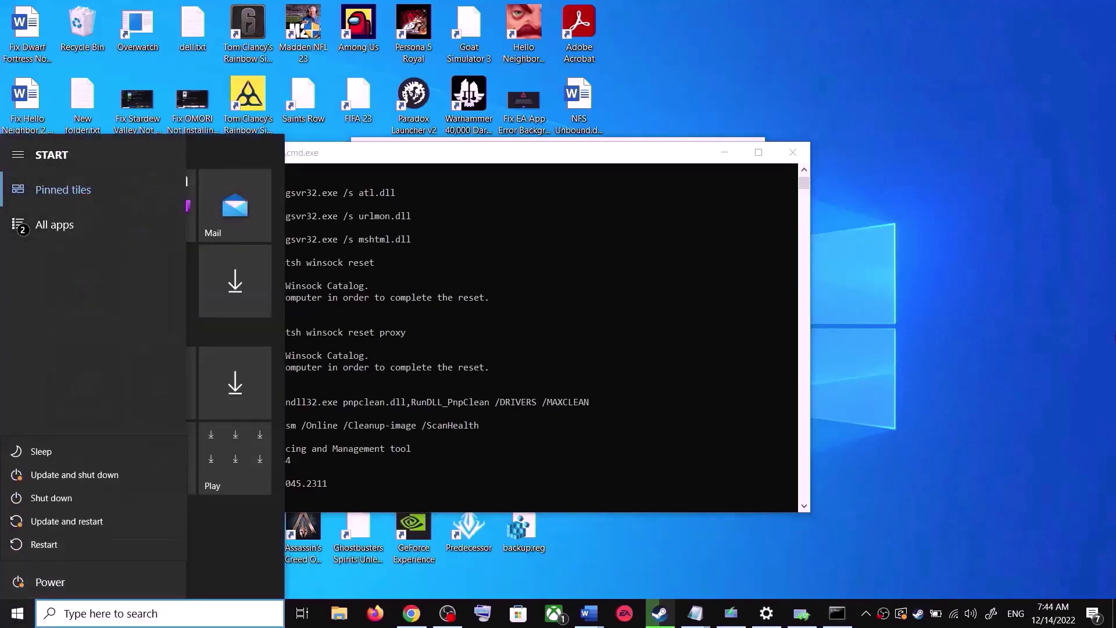
click(952, 344)
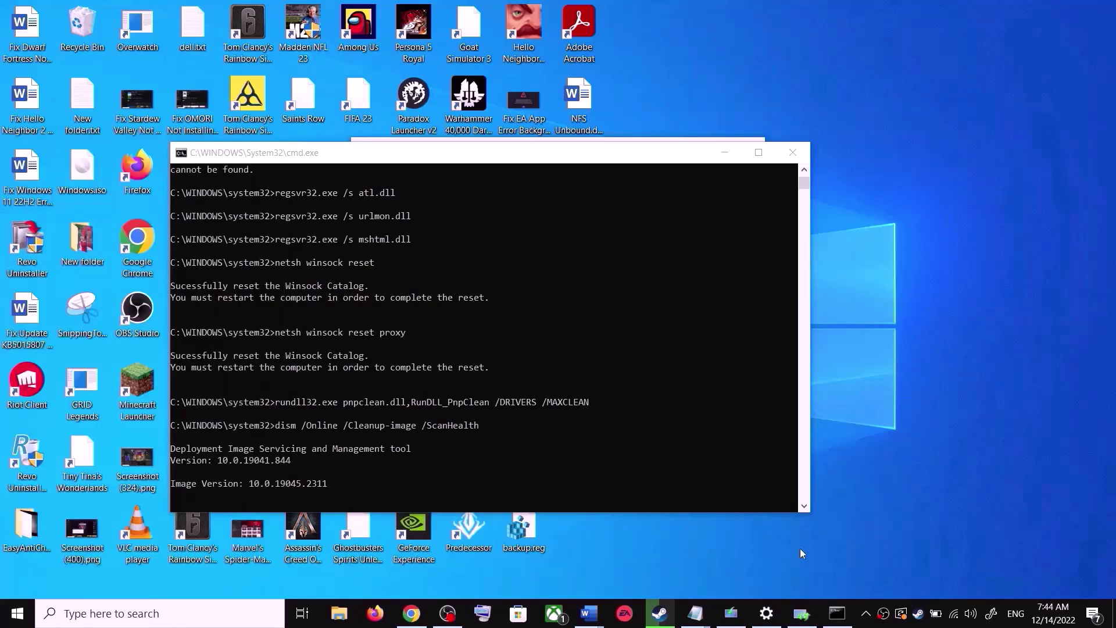
Close Settings and scroll the Word Fix Update guide to Step 4's Media Creation Tool link.
right_click(766, 614)
click(766, 581)
mouse_move(590, 619)
click(675, 558)
scroll(561, 379, down, 2)
scroll(561, 379, down, 5)
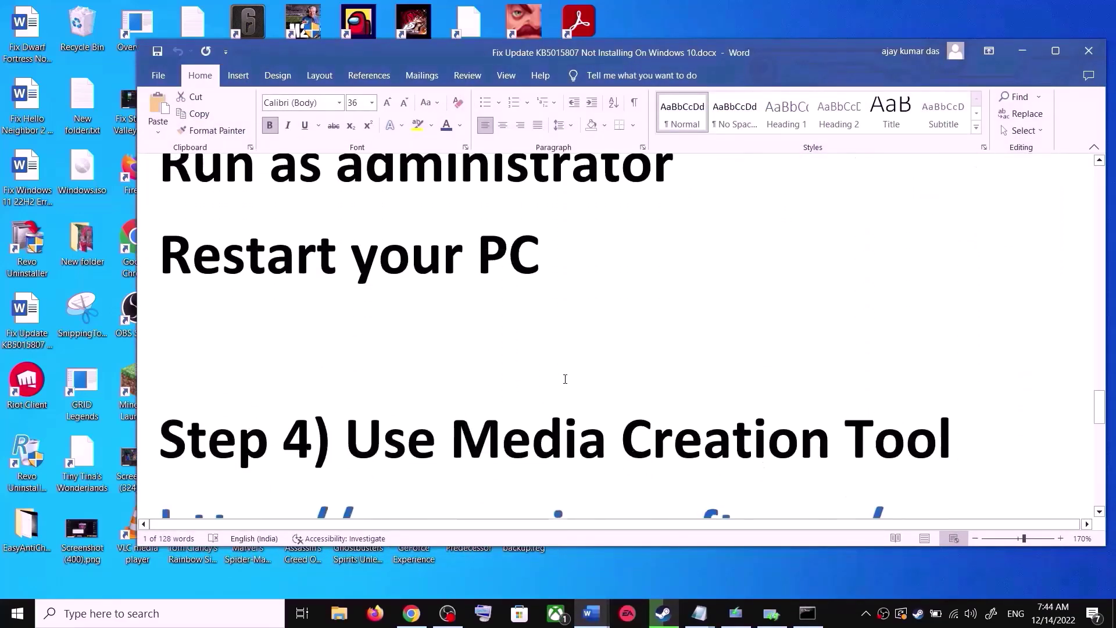
scroll(565, 379, down, 2)
drag(407, 378, 904, 387)
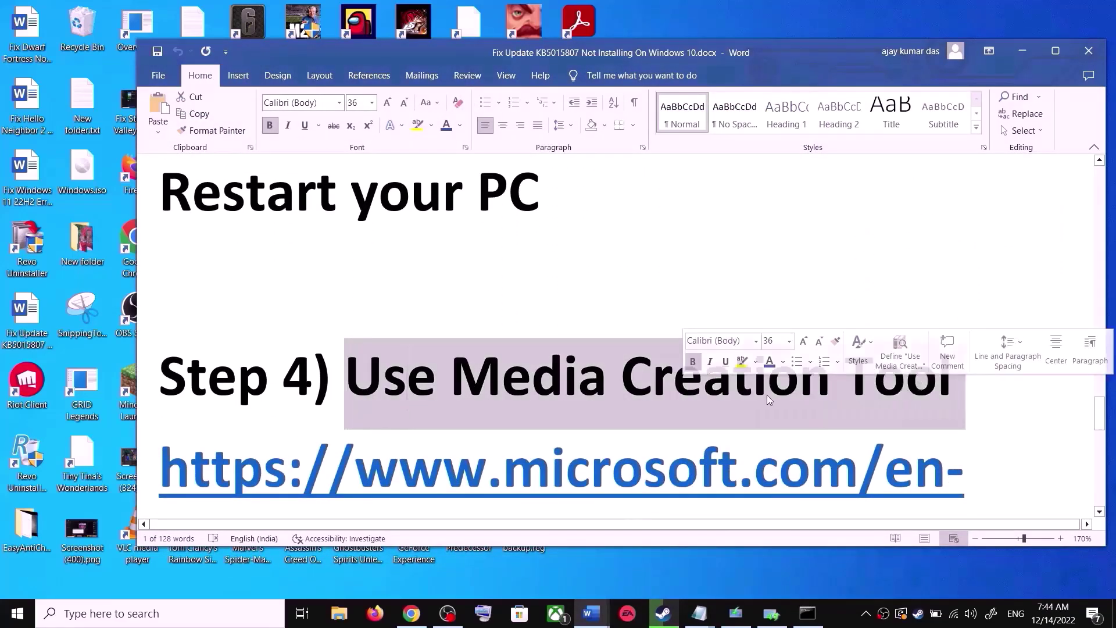
scroll(721, 366, down, 3)
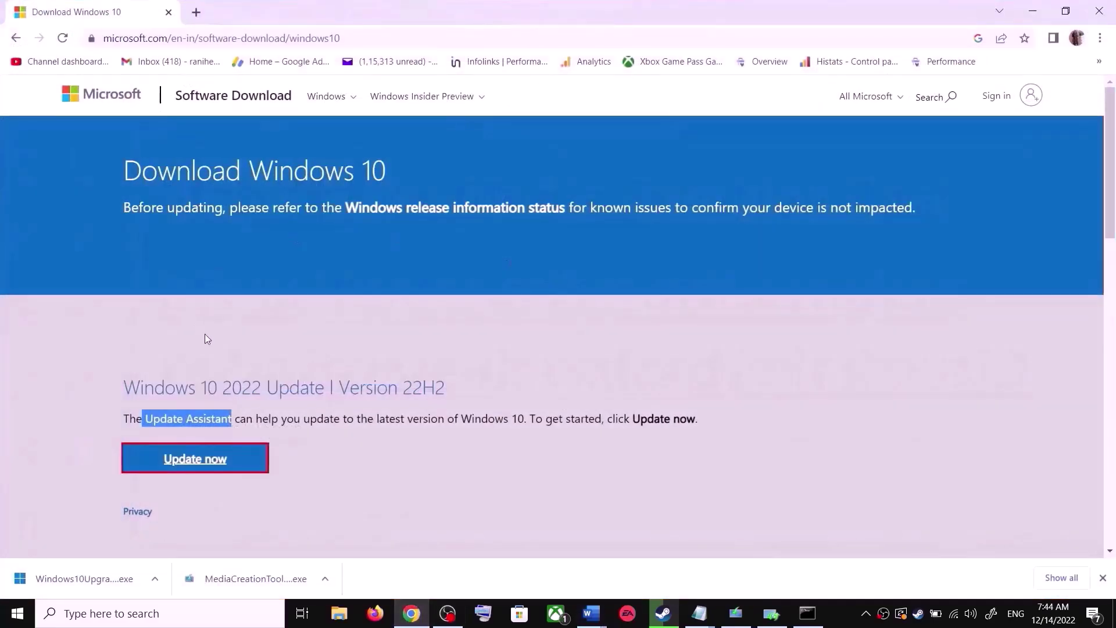
Accept the Media Creation Tool license terms and choose Upgrade this PC now.
scroll(205, 337, down, 5)
drag(136, 366, 232, 362)
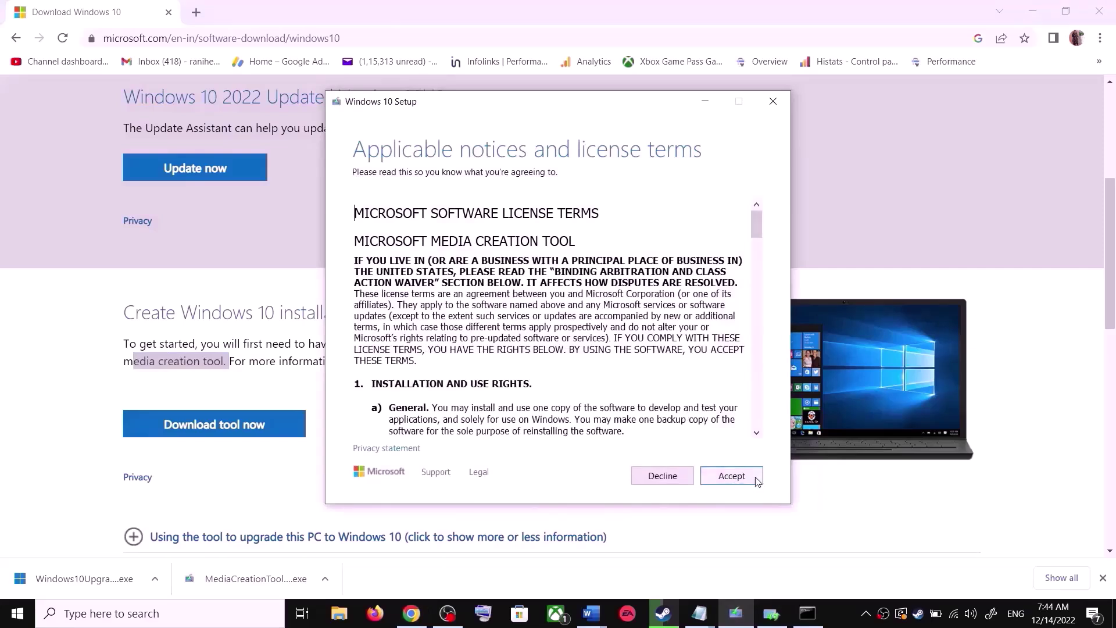
click(758, 479)
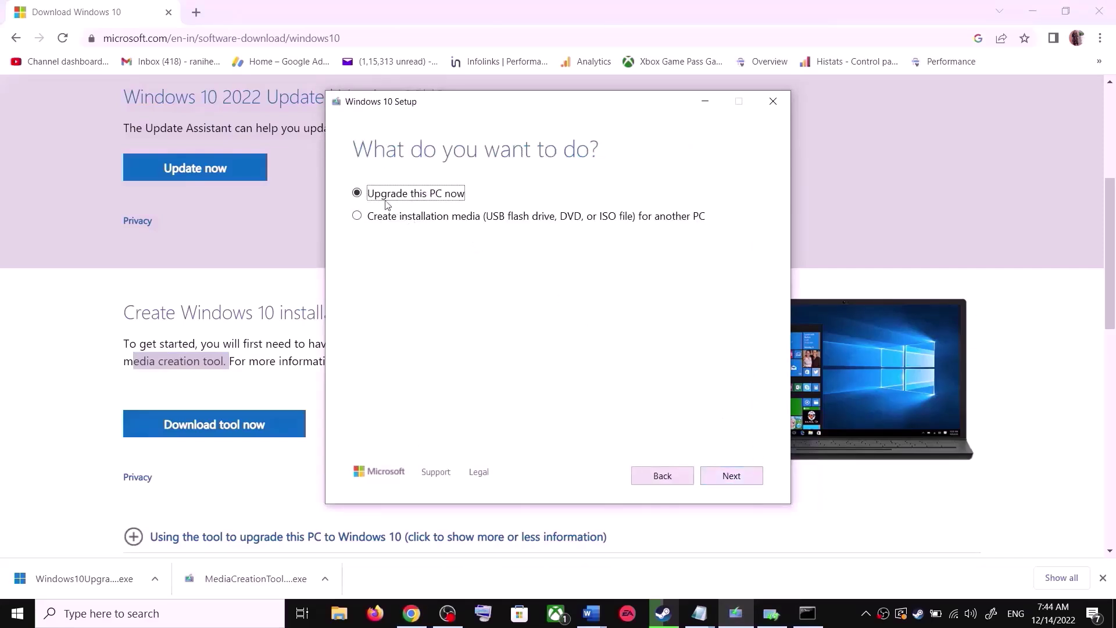
click(743, 477)
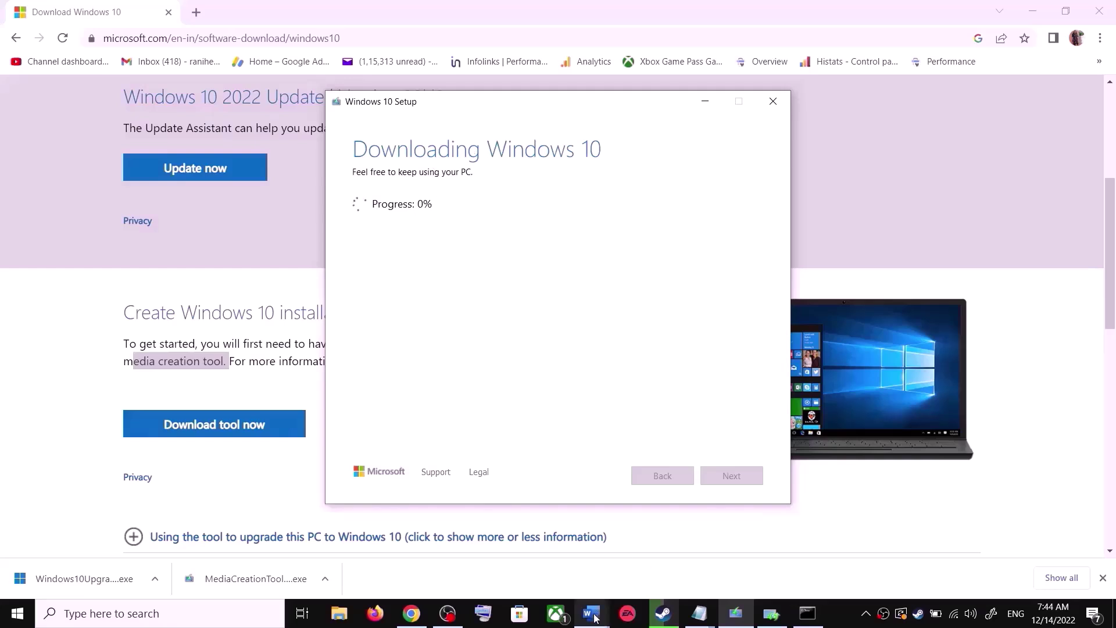
Bring the Fix Update KB5015807 guide in Word back to the front.
mouse_move(596, 617)
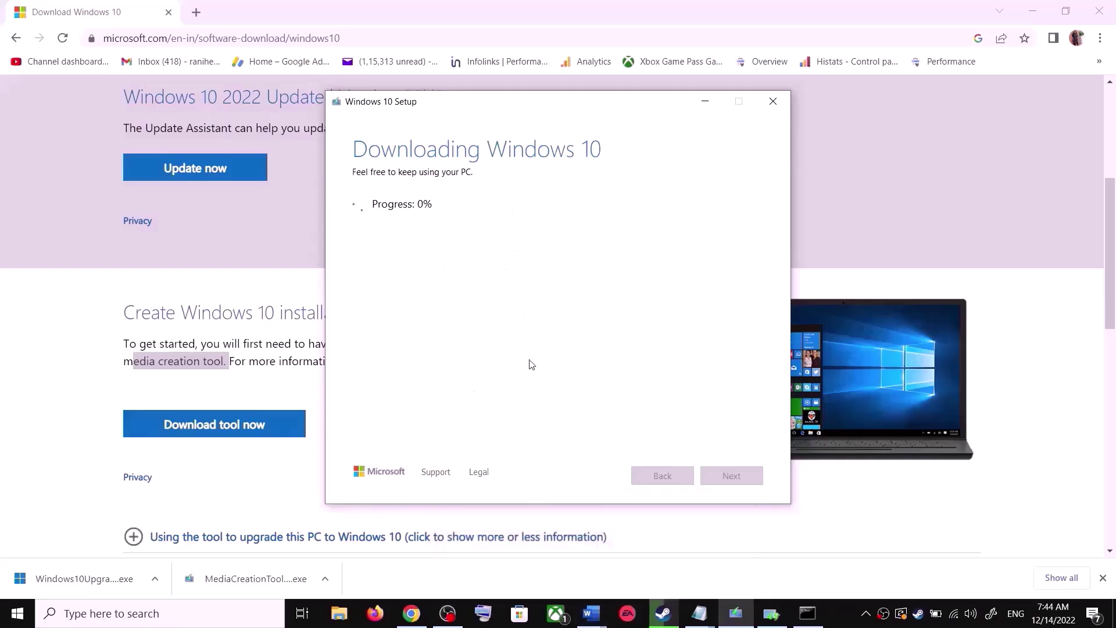
click(601, 623)
click(728, 538)
scroll(774, 370, down, 3)
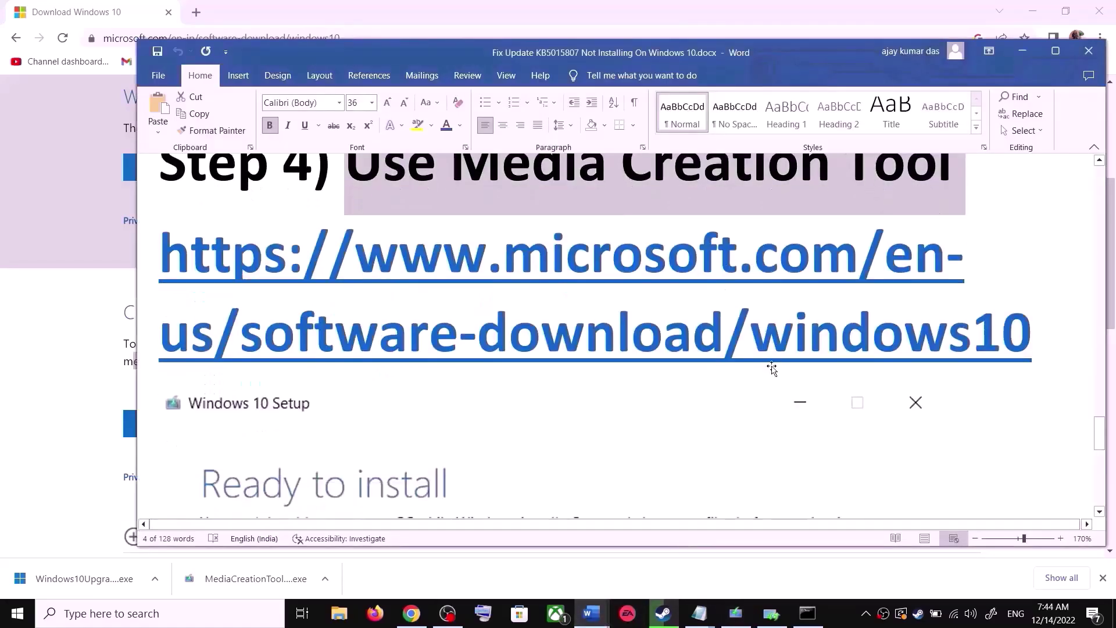
Maximize Word and scroll the Ready to install screenshot down to the Install button.
scroll(775, 370, down, 1)
click(1056, 51)
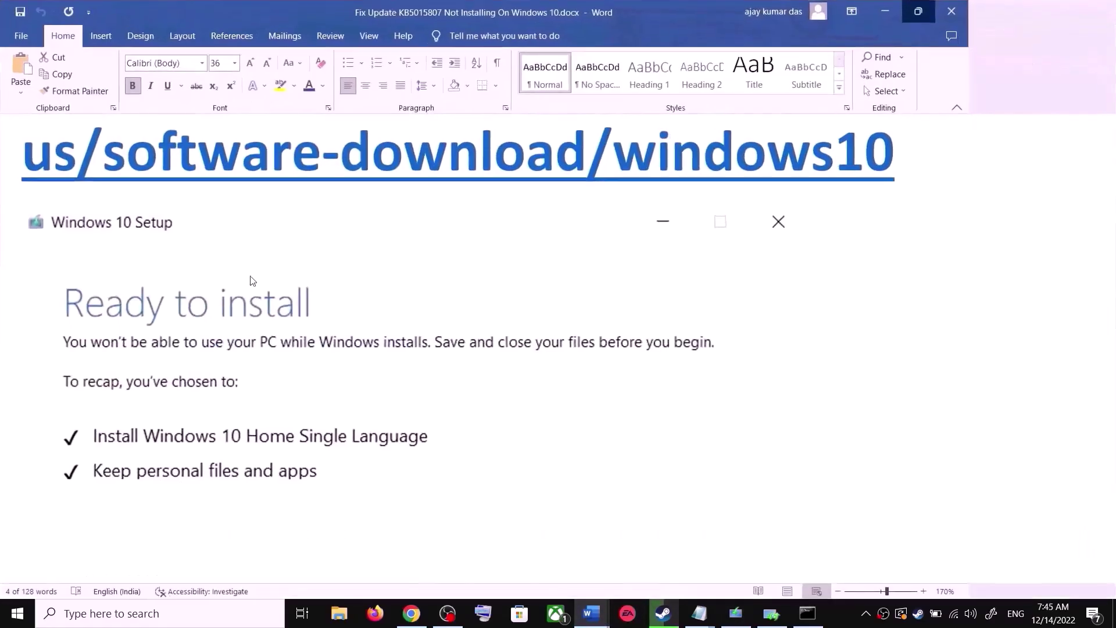
scroll(247, 326, down, 2)
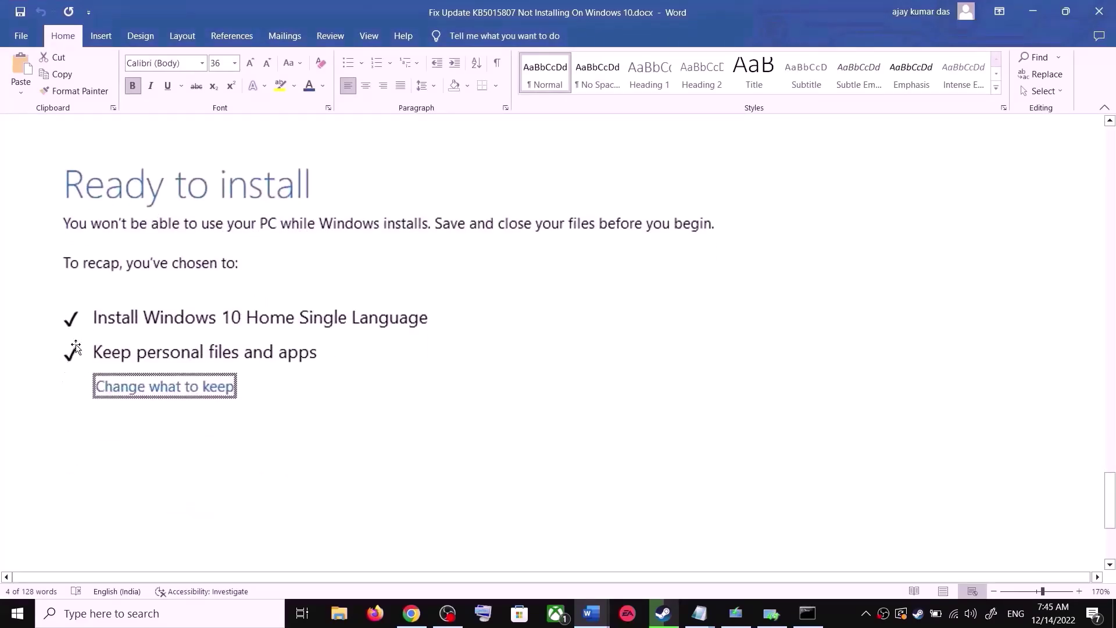
scroll(387, 349, down, 4)
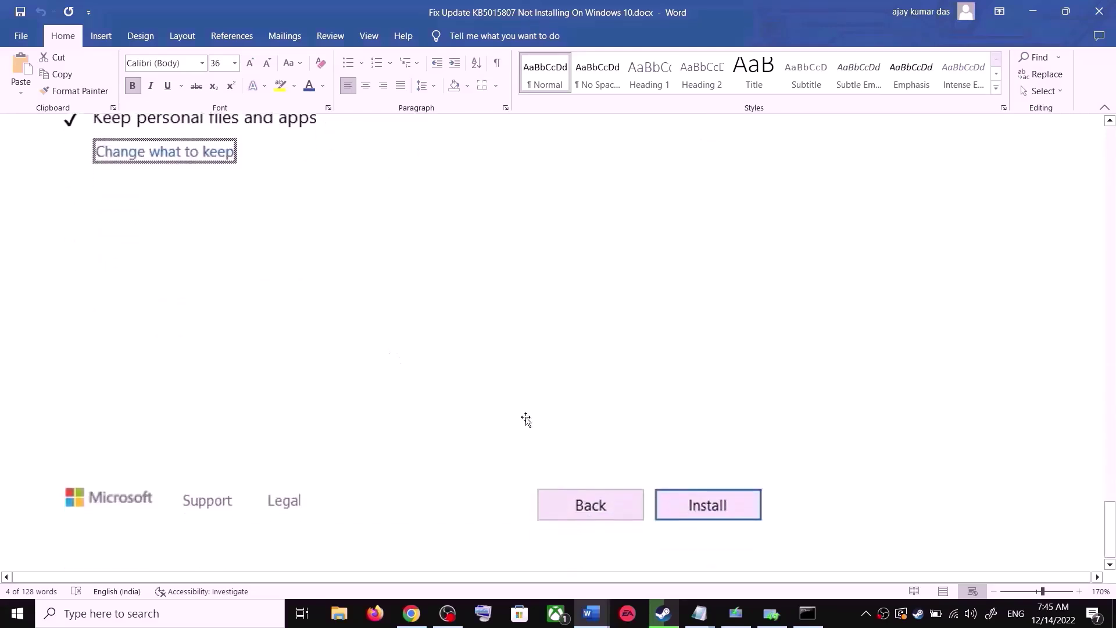
scroll(568, 404, up, 5)
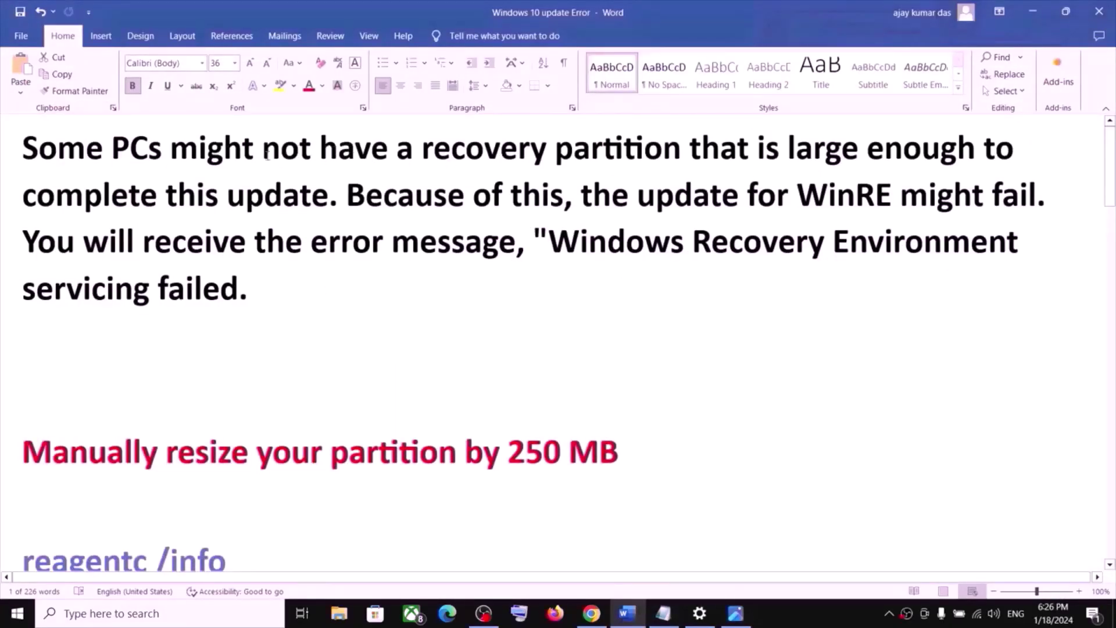
Highlight the missing-recovery-partition explanation while reading down the Word notes.
drag(250, 152, 666, 163)
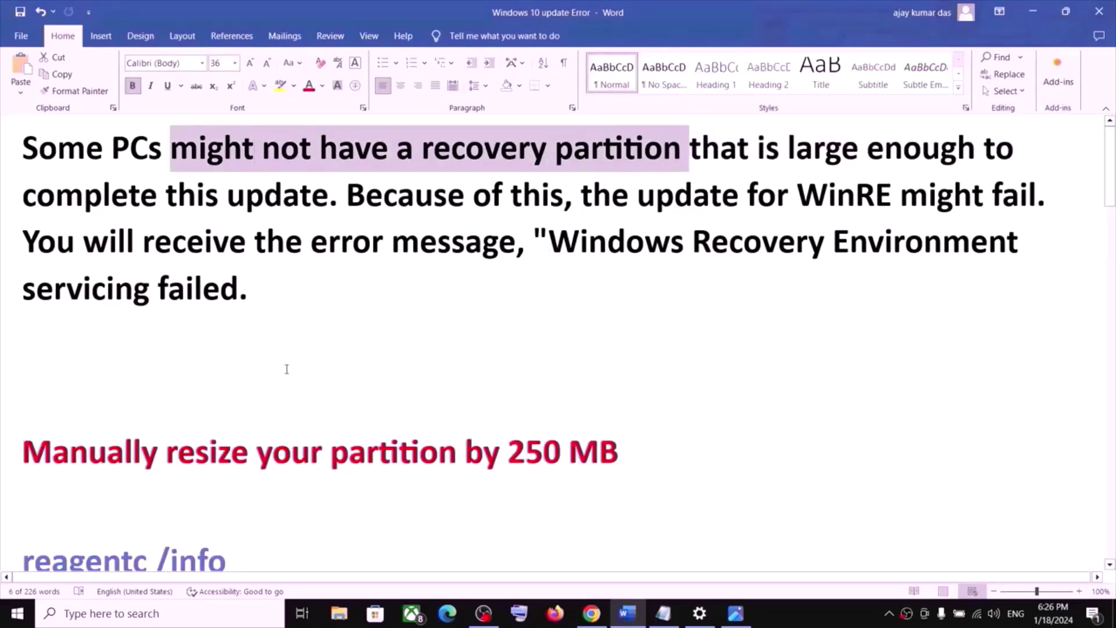
scroll(287, 369, down, 4)
drag(95, 280, 636, 284)
scroll(304, 404, down, 1)
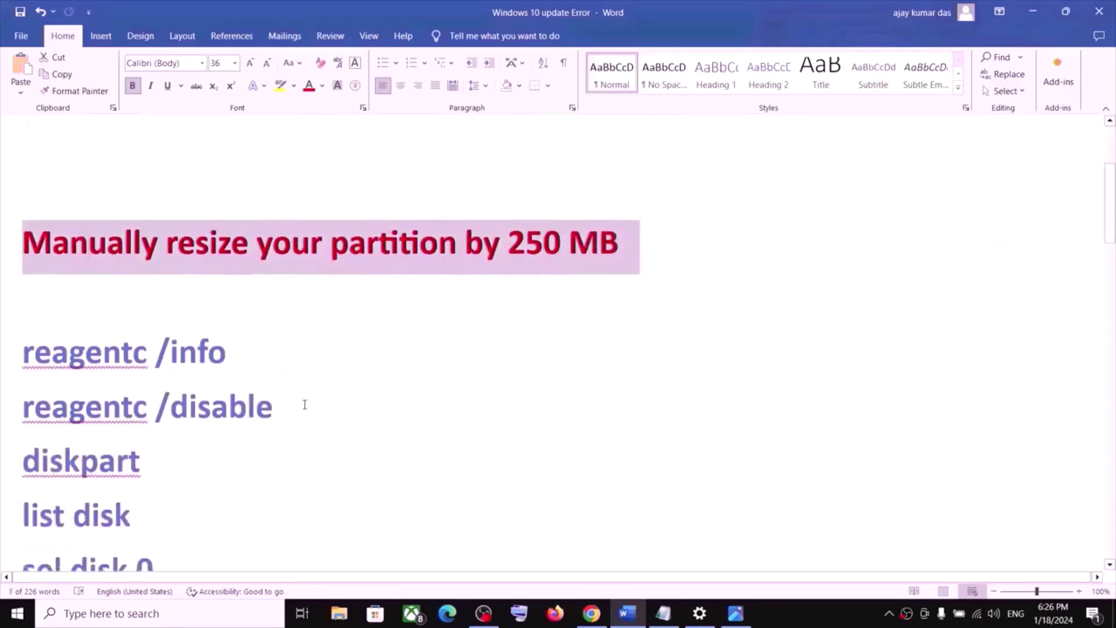
scroll(305, 402, down, 3)
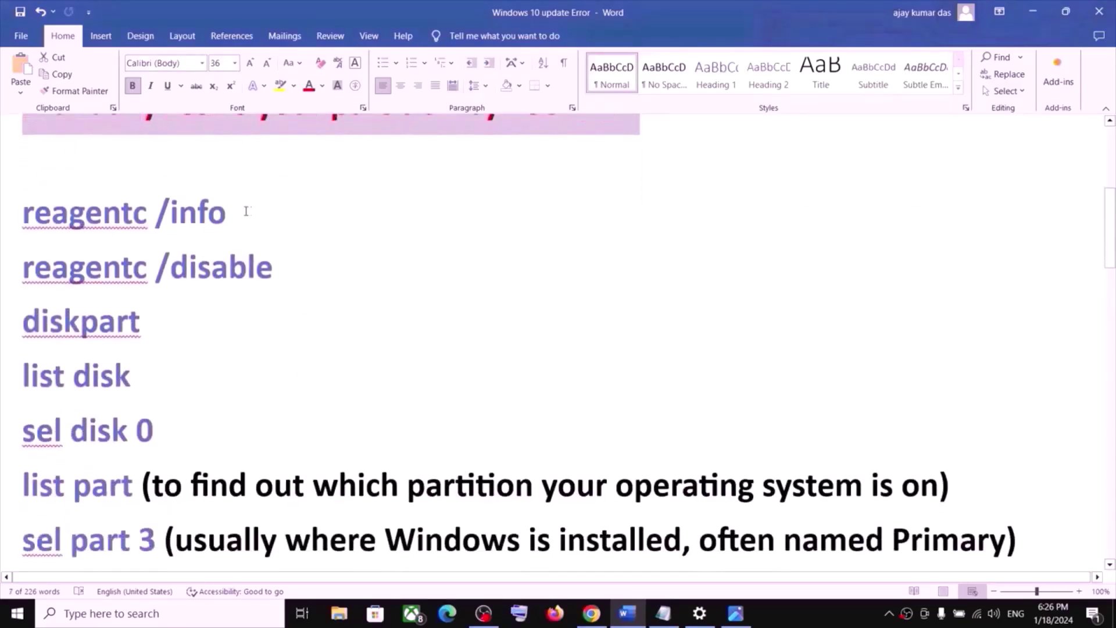
Copy the reagentc /info line from the notes and bring up Windows search.
triple_click(76, 214)
right_click(76, 216)
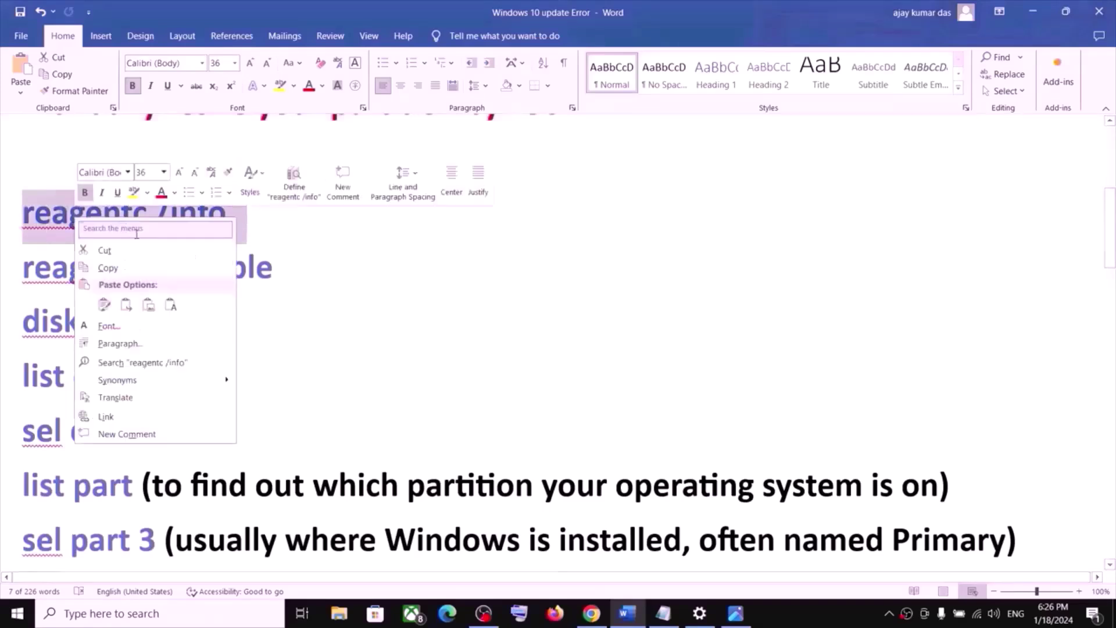
click(129, 271)
click(98, 621)
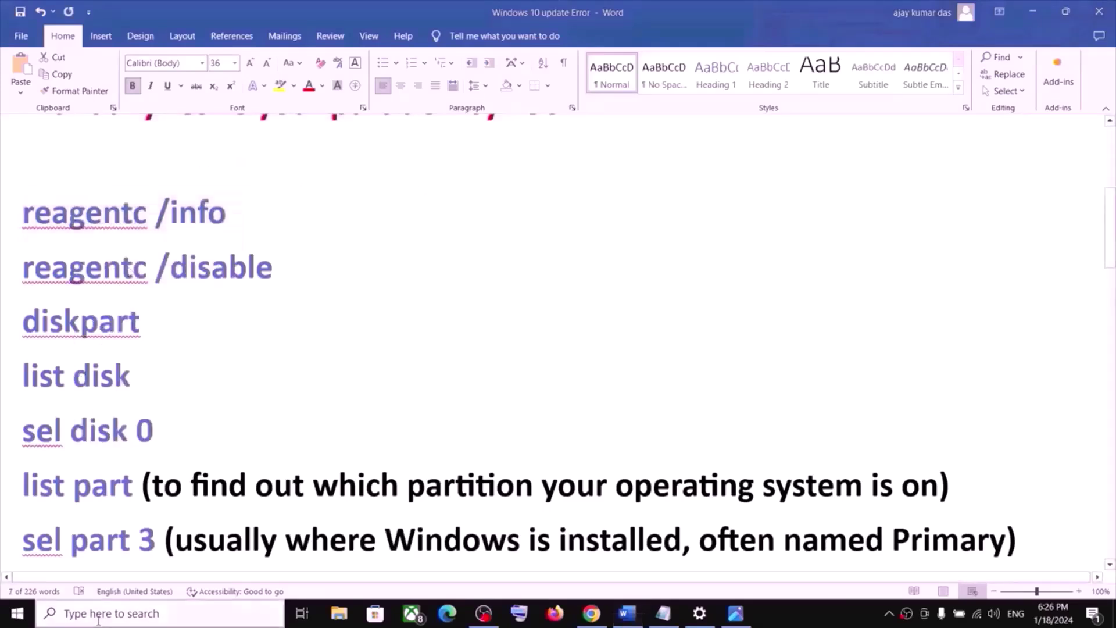
Launch Command Prompt as administrator and run the pasted reagentc /info command.
text(cmd)
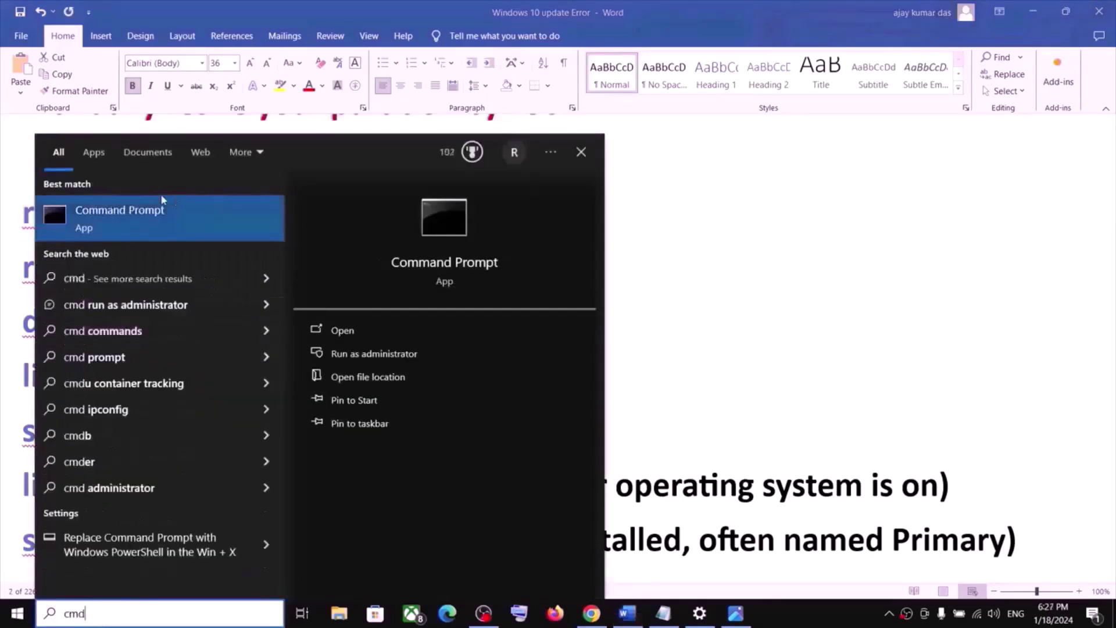
right_click(132, 215)
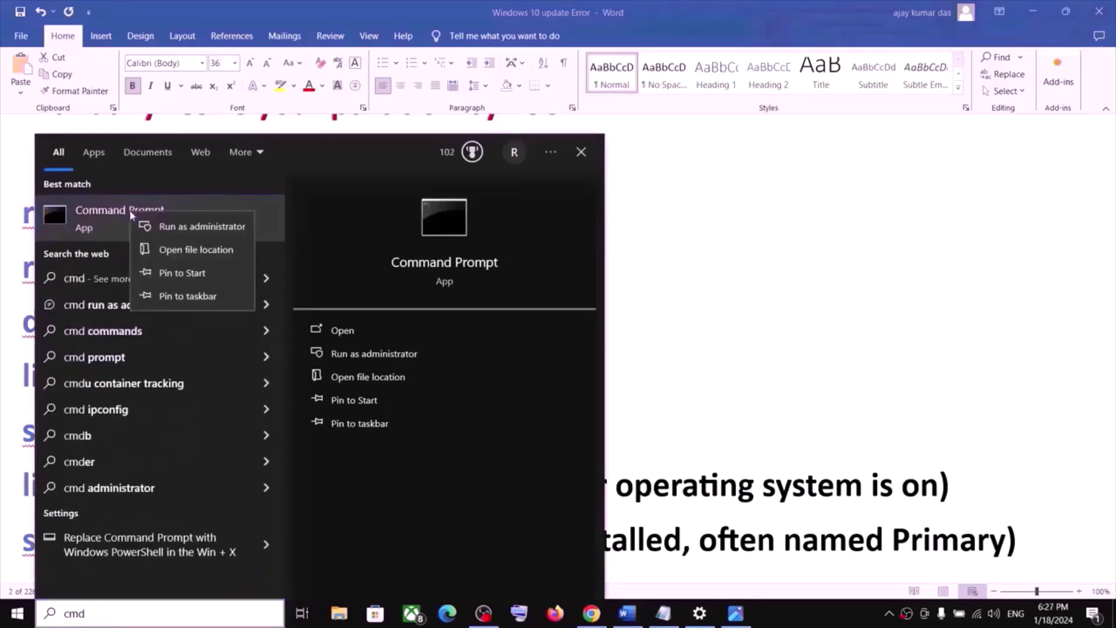
click(203, 230)
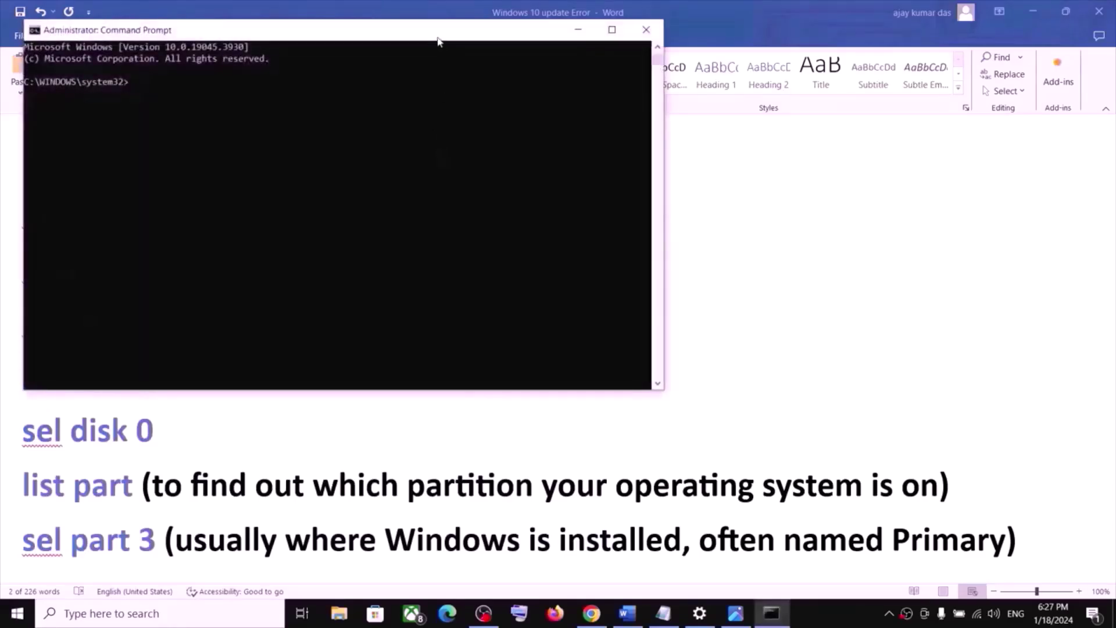
drag(439, 41, 687, 192)
key(ctrl+v)
key(Return)
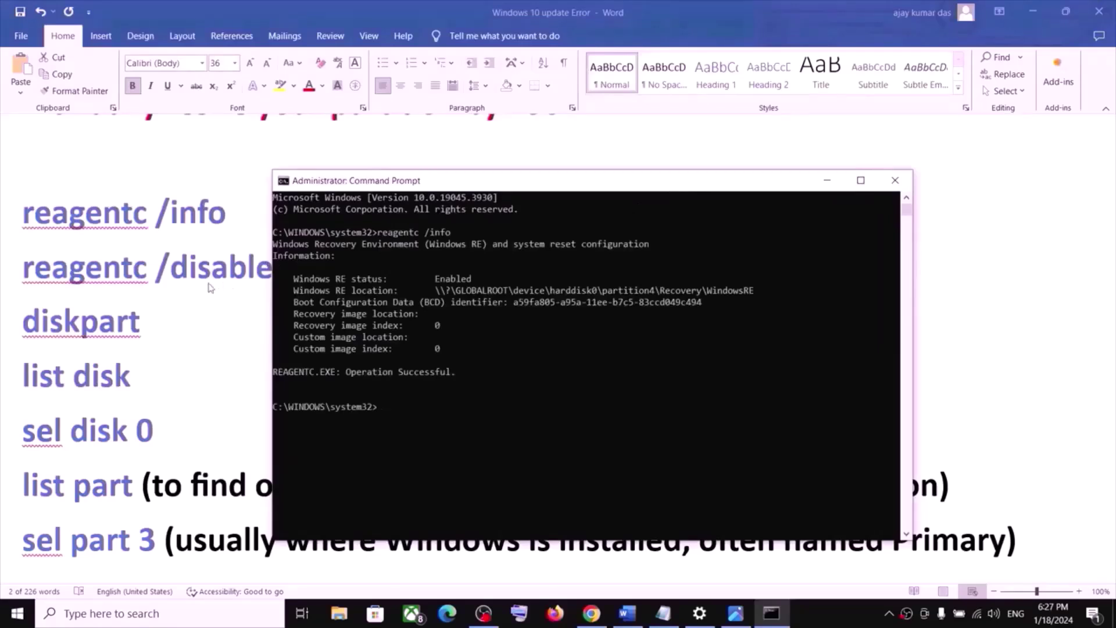
Copy reagentc /disable from the notes and run it to disable Windows RE.
click(135, 284)
double_click(195, 277)
triple_click(194, 277)
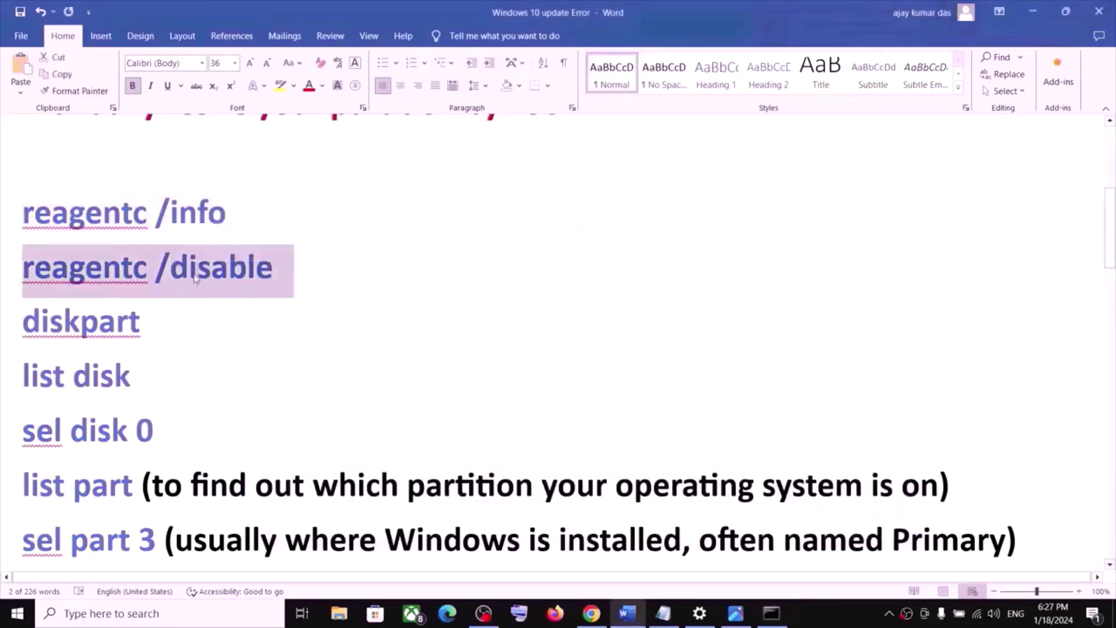
key(alt+Tab)
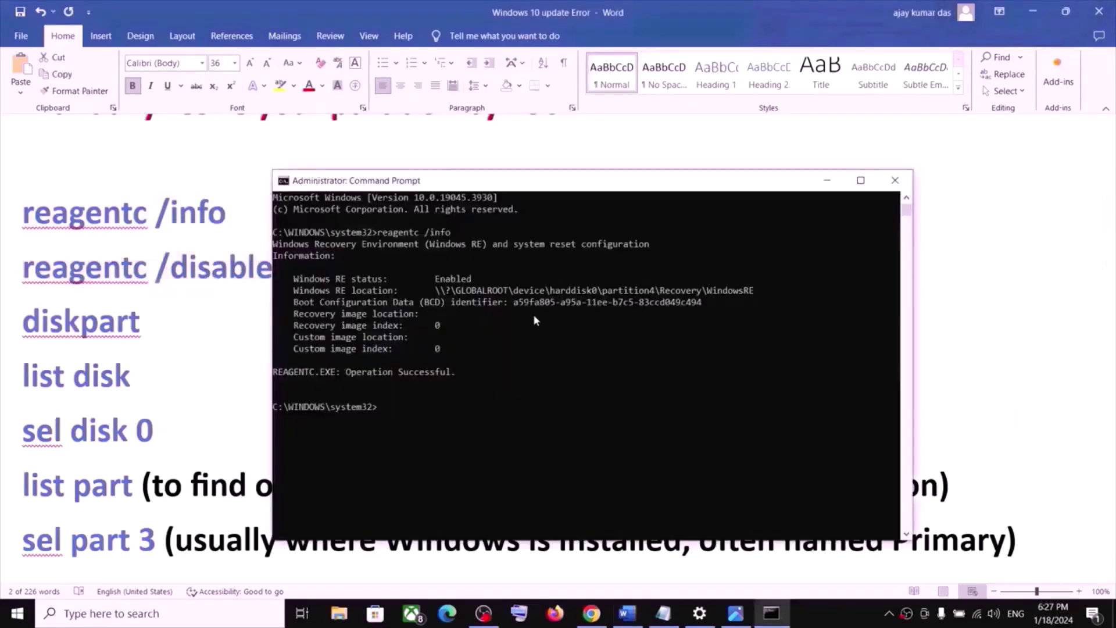
key(ctrl+v)
key(Return)
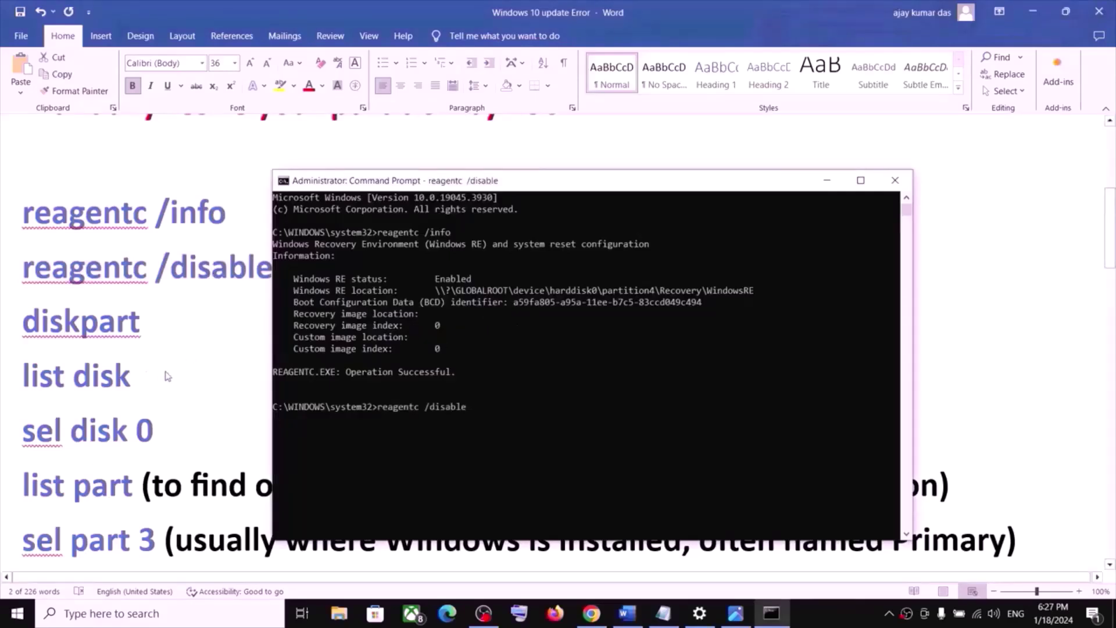
Copy diskpart from the notes and run it to start DiskPart.
click(107, 330)
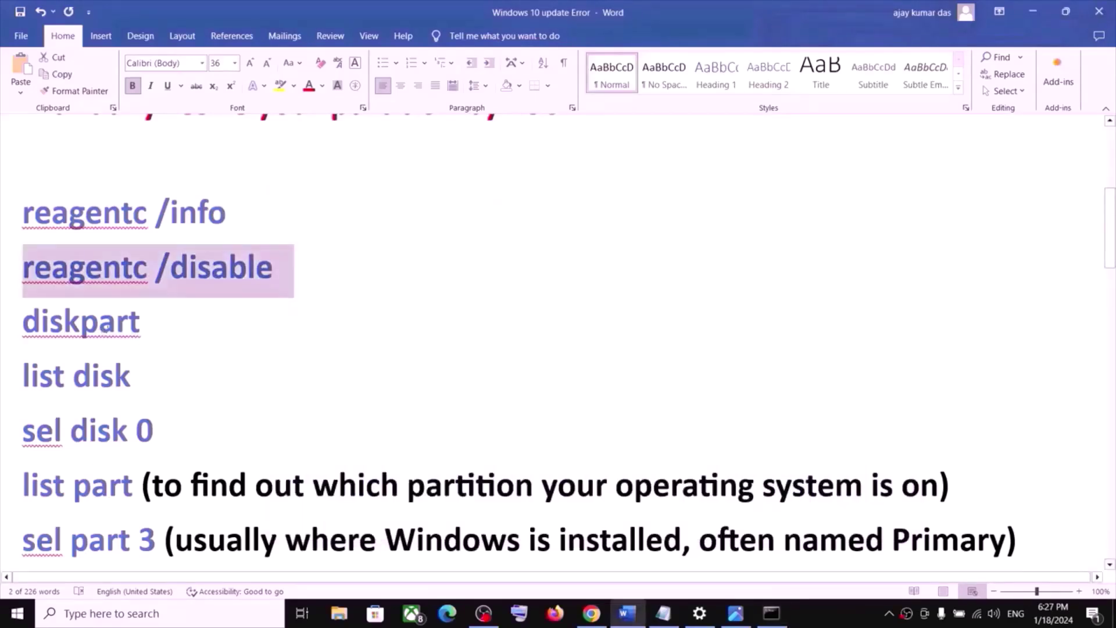
triple_click(107, 330)
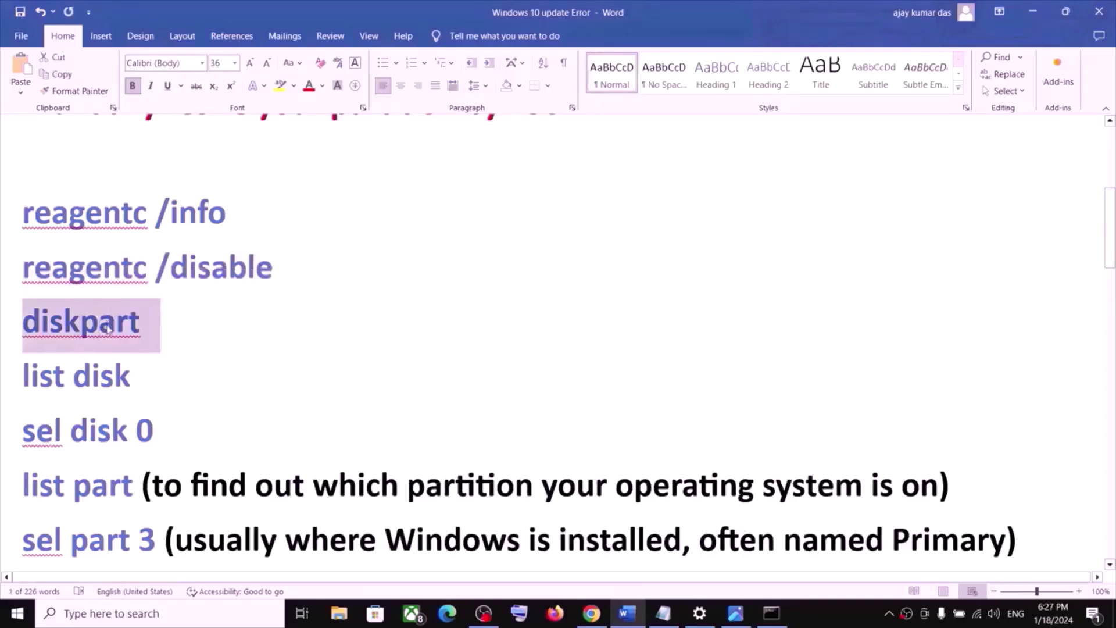
key(alt+Tab)
key(ctrl+v)
key(Return)
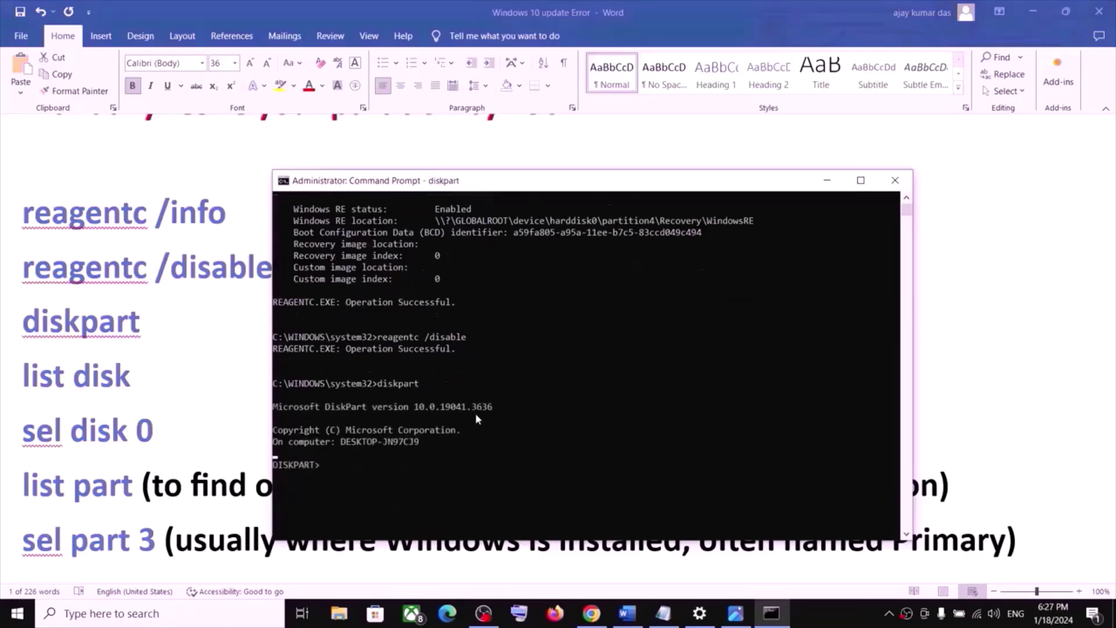
Copy list disk from the notes and run it to list the computer's disks.
click(93, 385)
triple_click(93, 384)
double_click(93, 384)
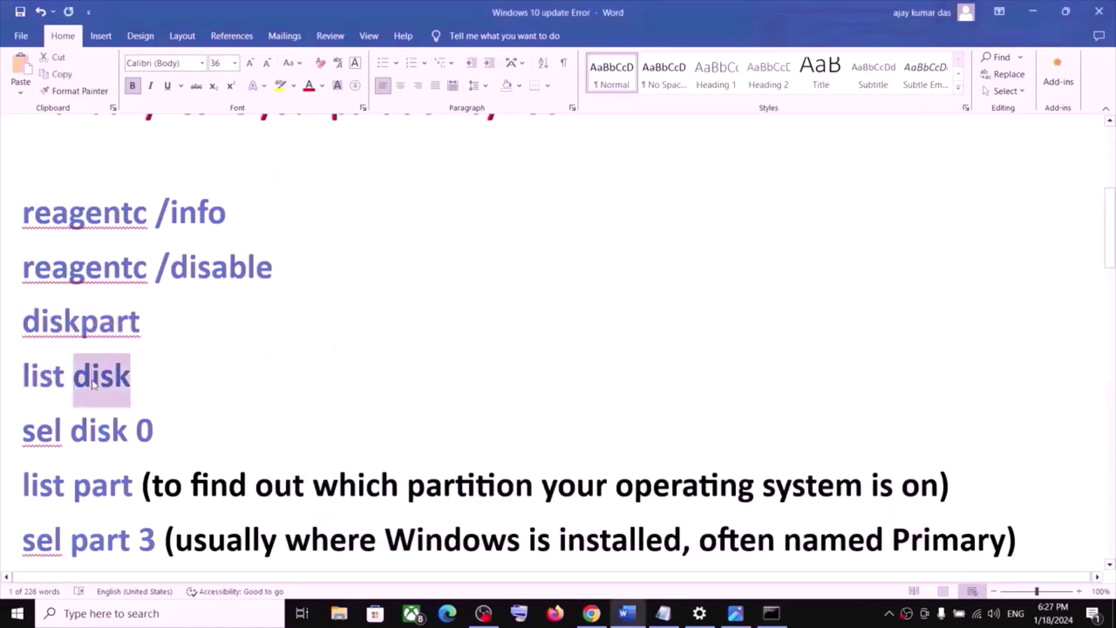
triple_click(93, 383)
key(alt+Tab)
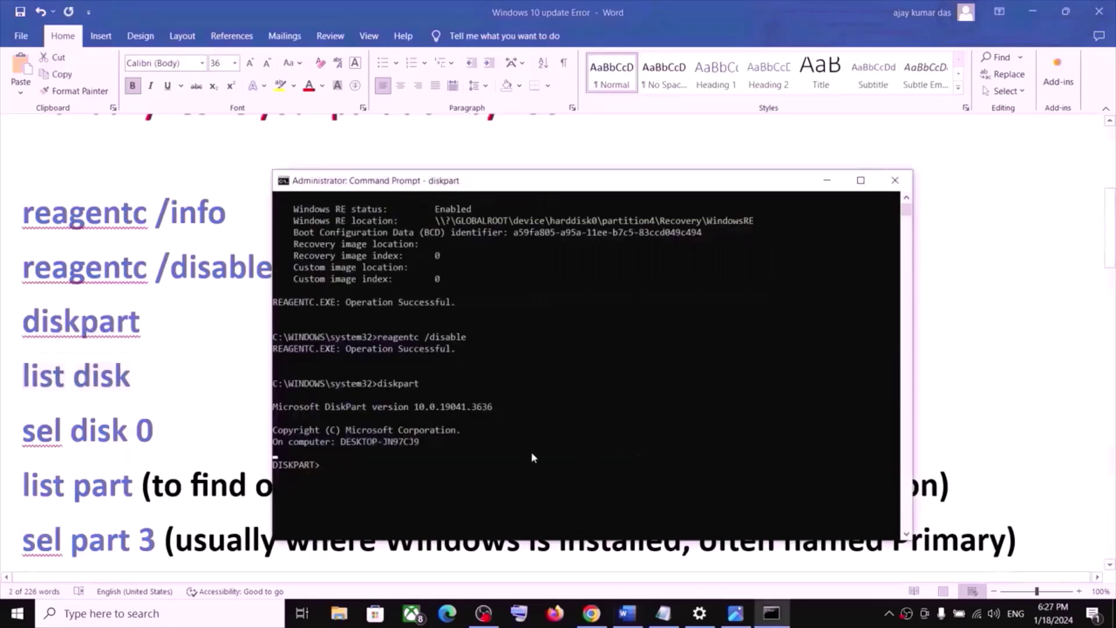
key(ctrl+v)
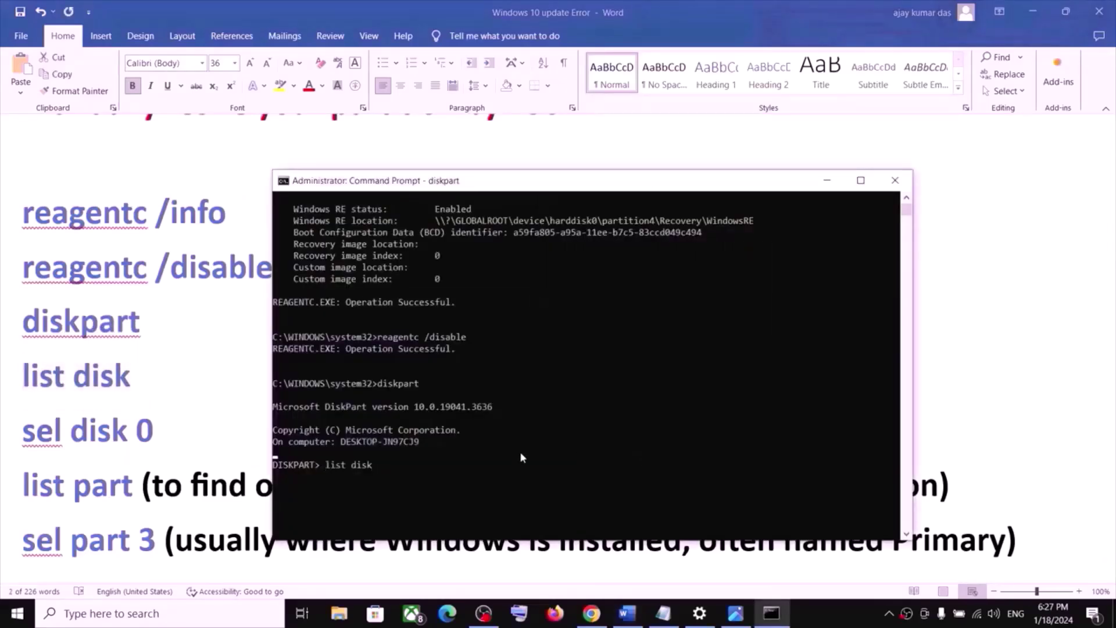
key(Return)
scroll(356, 454, down, 2)
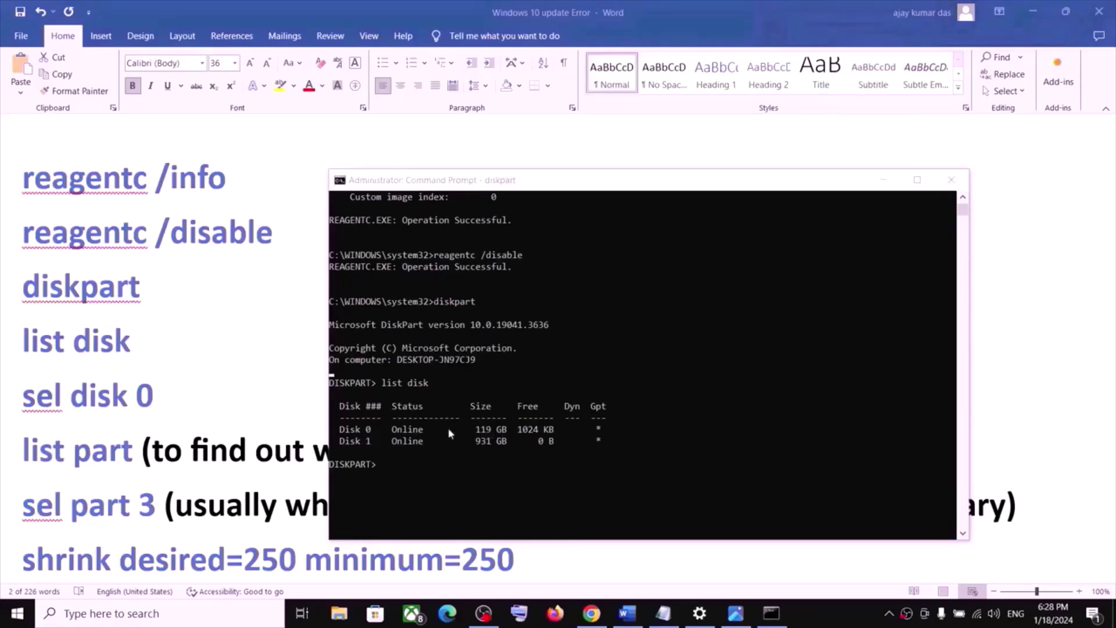
Paste and run sel disk 0 to select Disk 0.
drag(155, 398, 22, 401)
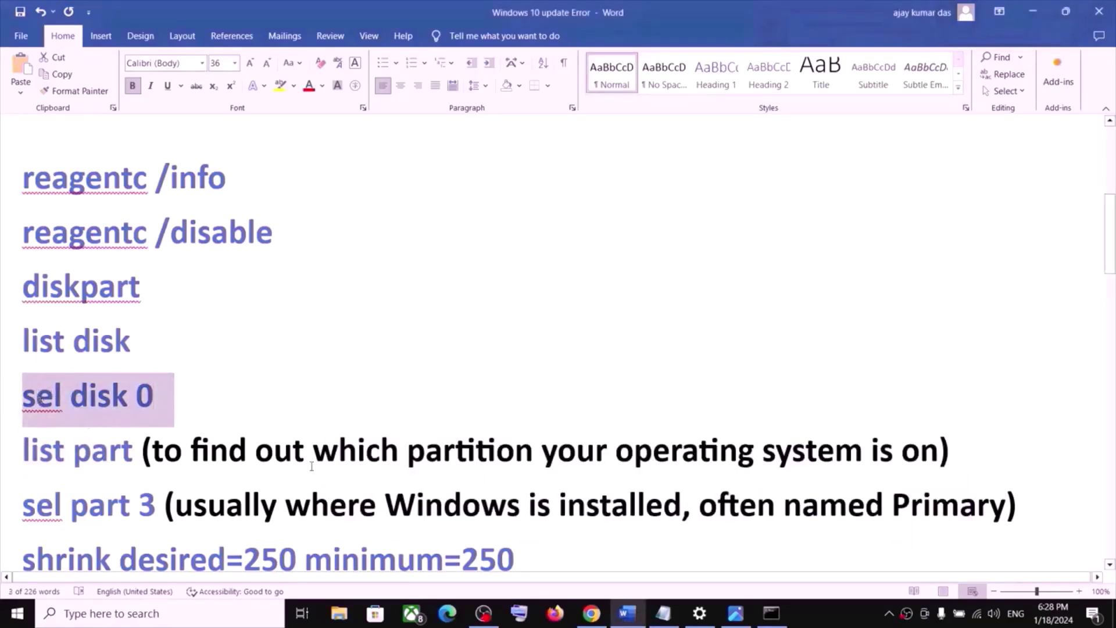
key(alt+Tab)
text(sel disk 0)
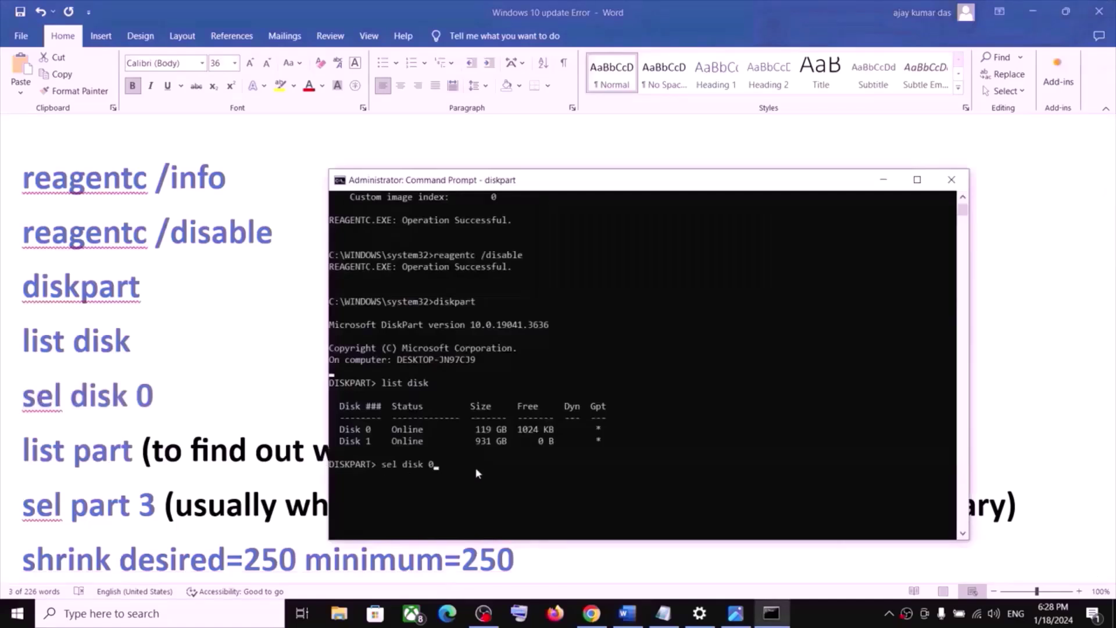
key(Return)
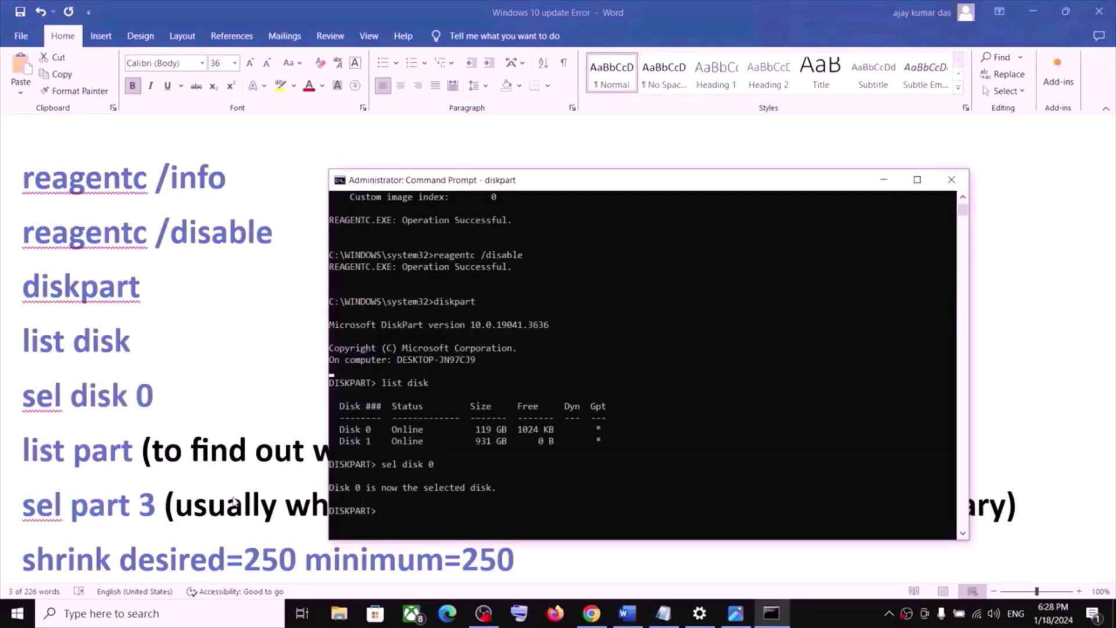
Type list part in DiskPart to list Disk 0's partitions.
key(alt+Tab)
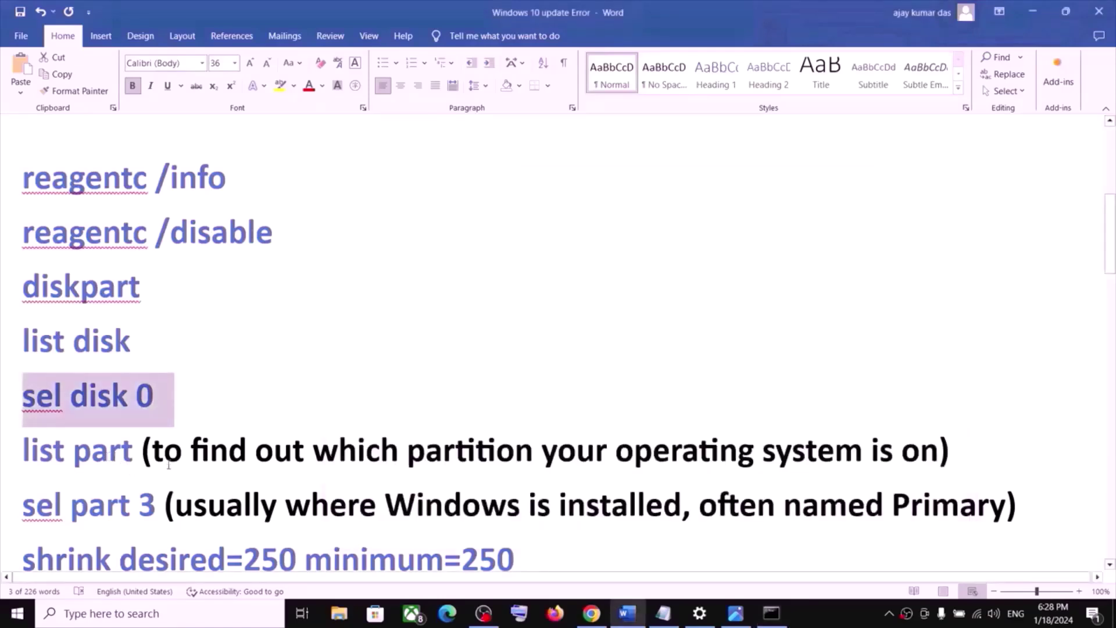
drag(133, 453, 24, 462)
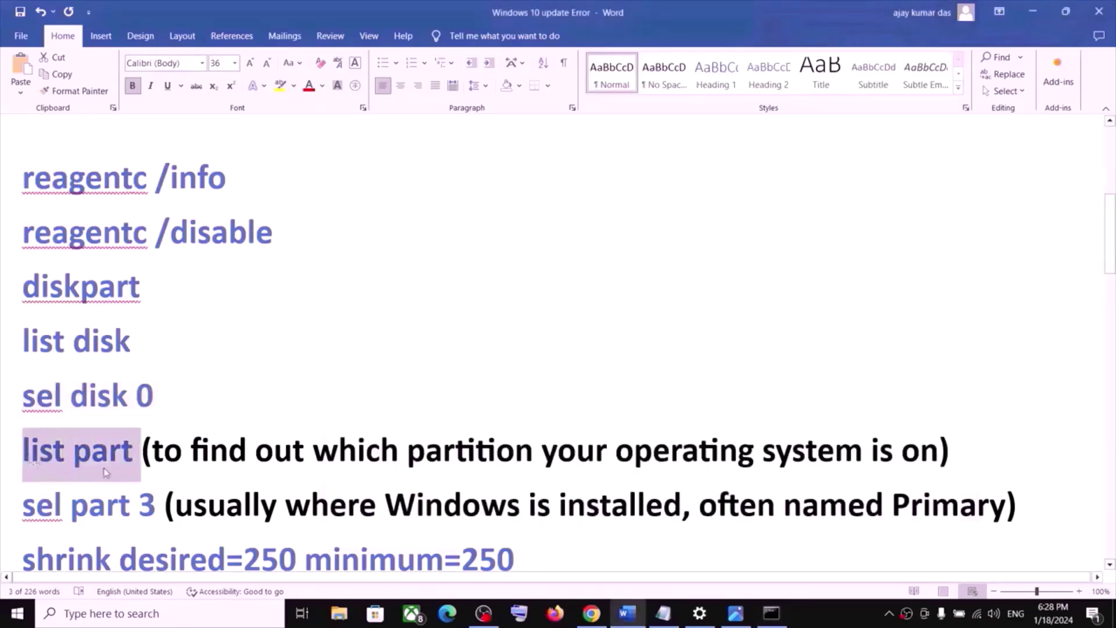
click(399, 453)
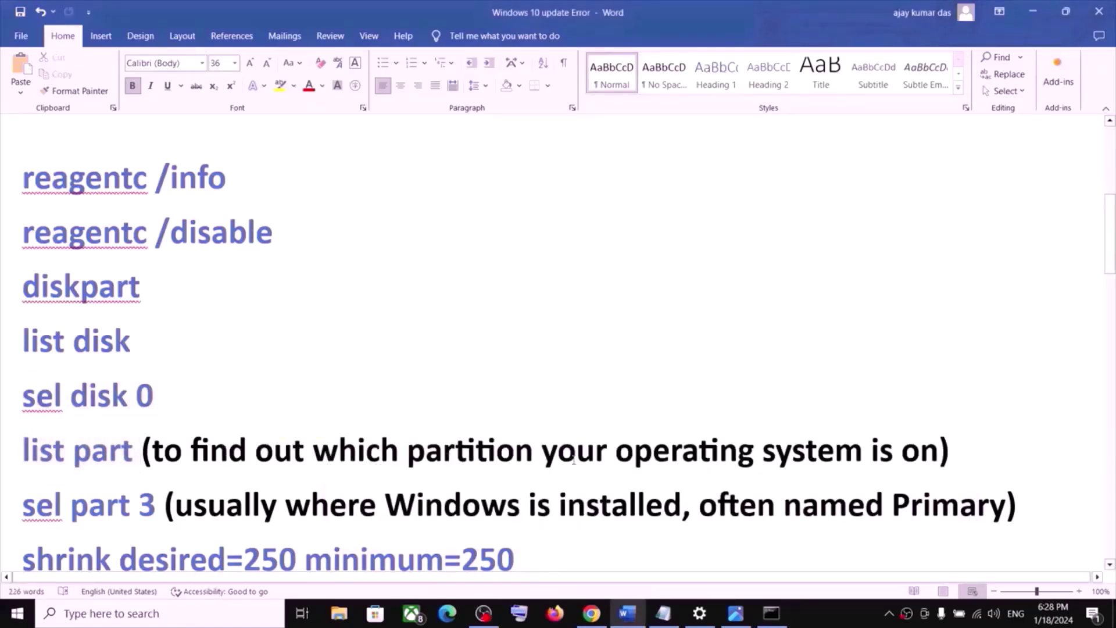
click(772, 613)
text(list part)
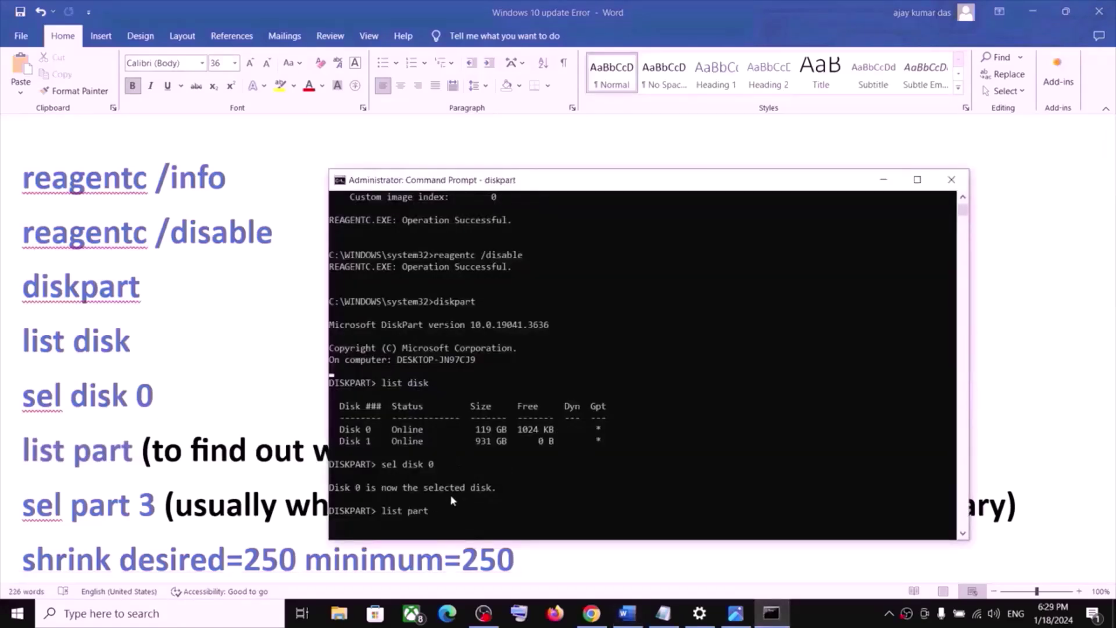
key(Return)
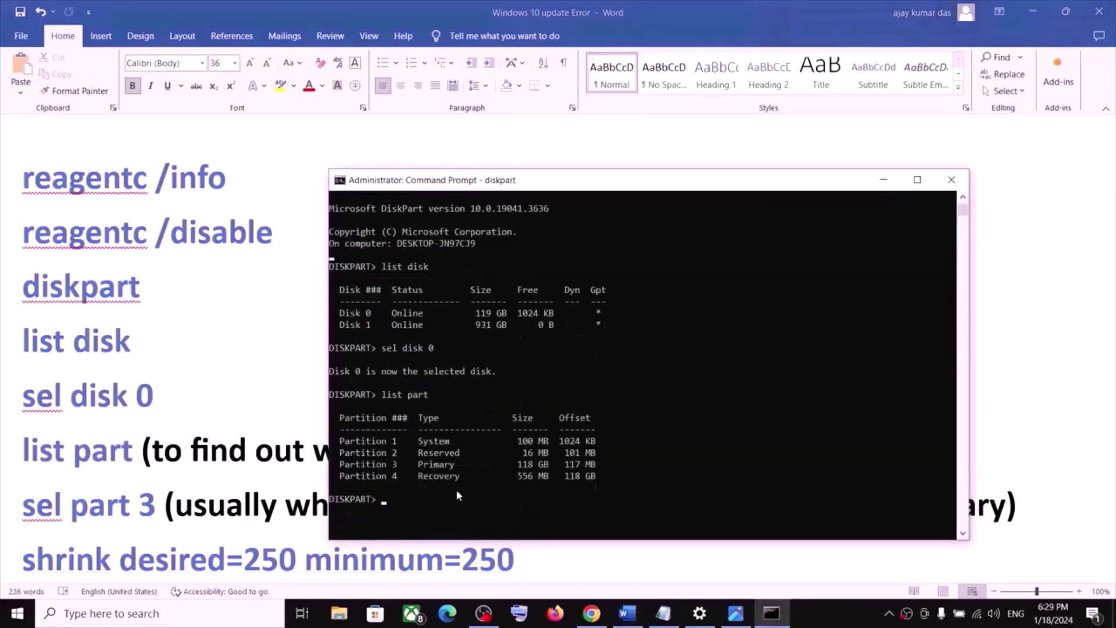
Match the Partition 3 row in the output to the notes' Primary partition description.
click(121, 518)
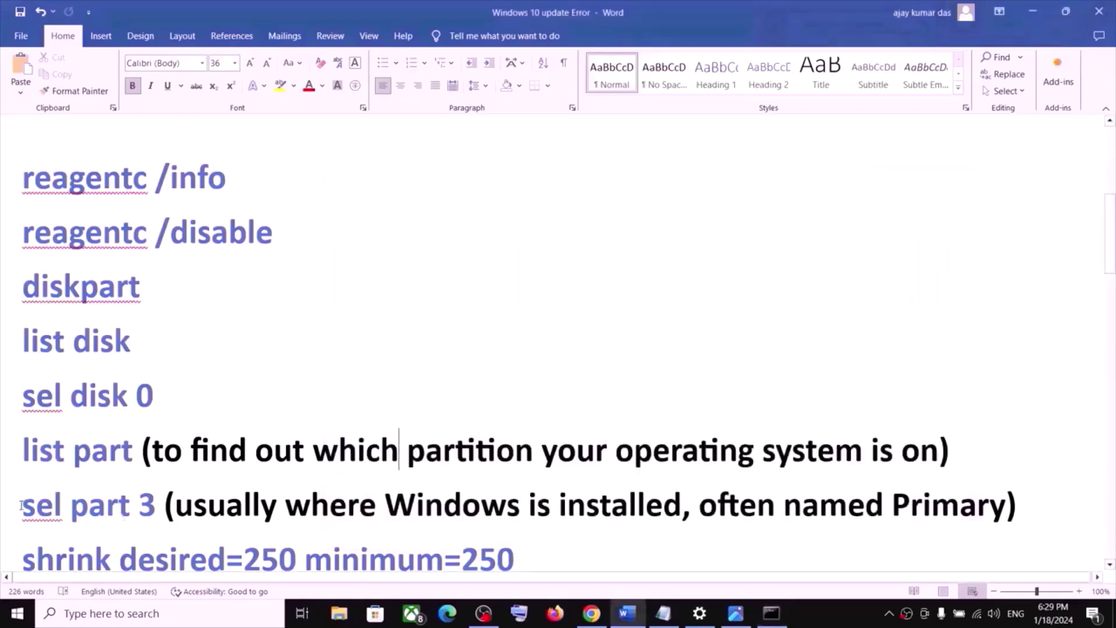
drag(22, 504, 633, 507)
key(alt+Tab)
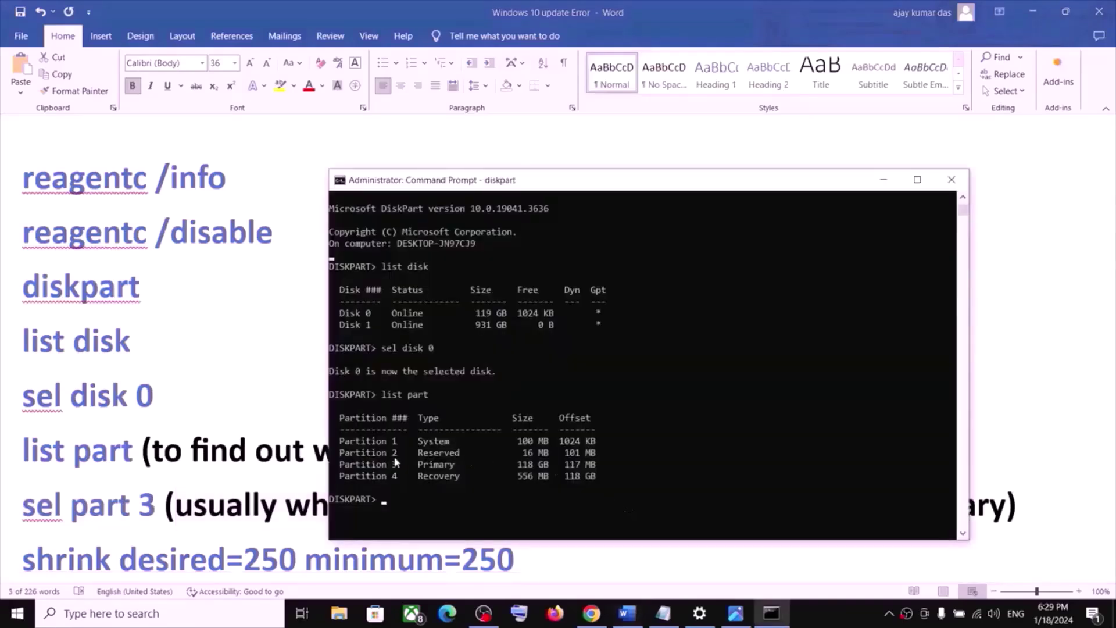
drag(345, 467, 441, 467)
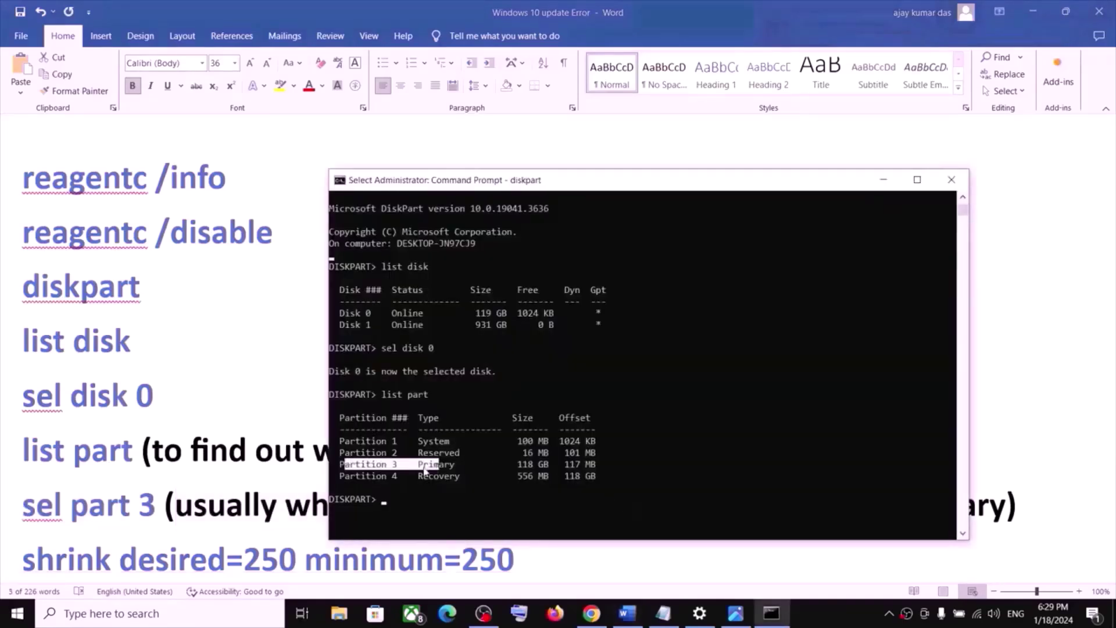
key(alt+Tab)
drag(699, 504, 958, 496)
Run sel part 3 in DiskPart to select the 118 GB Primary partition.
drag(21, 503, 156, 506)
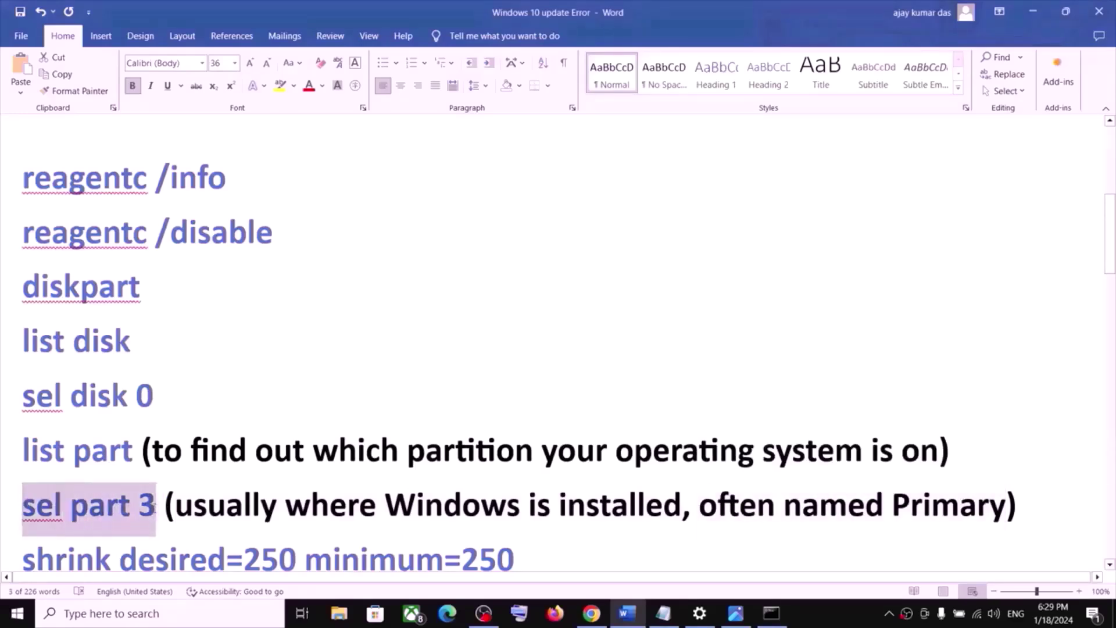
key(alt+Tab)
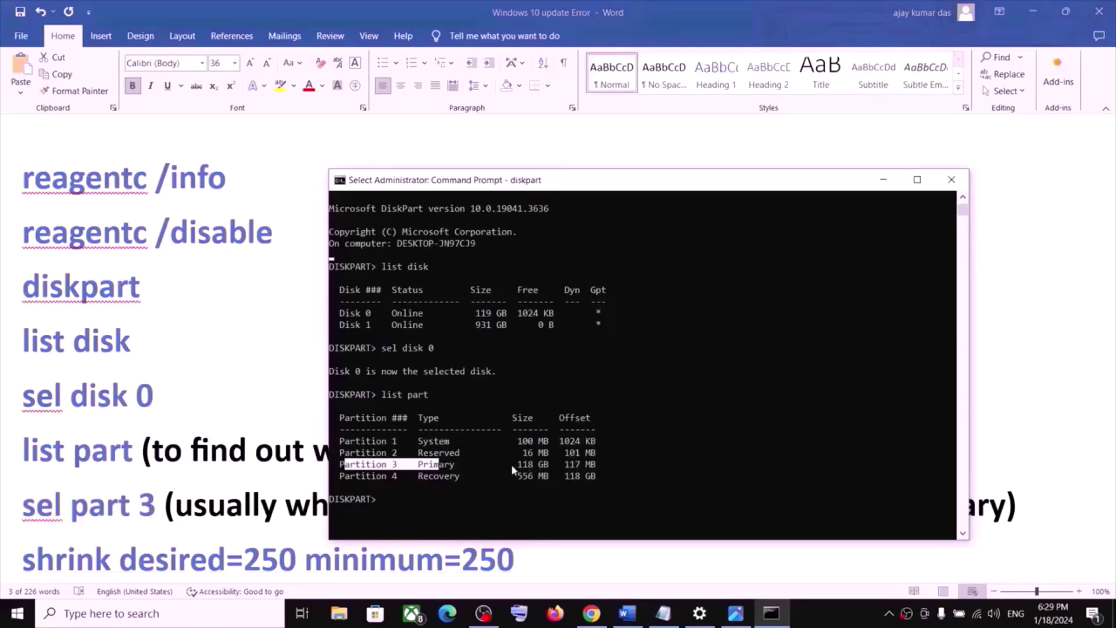
click(396, 504)
text(sel part 3)
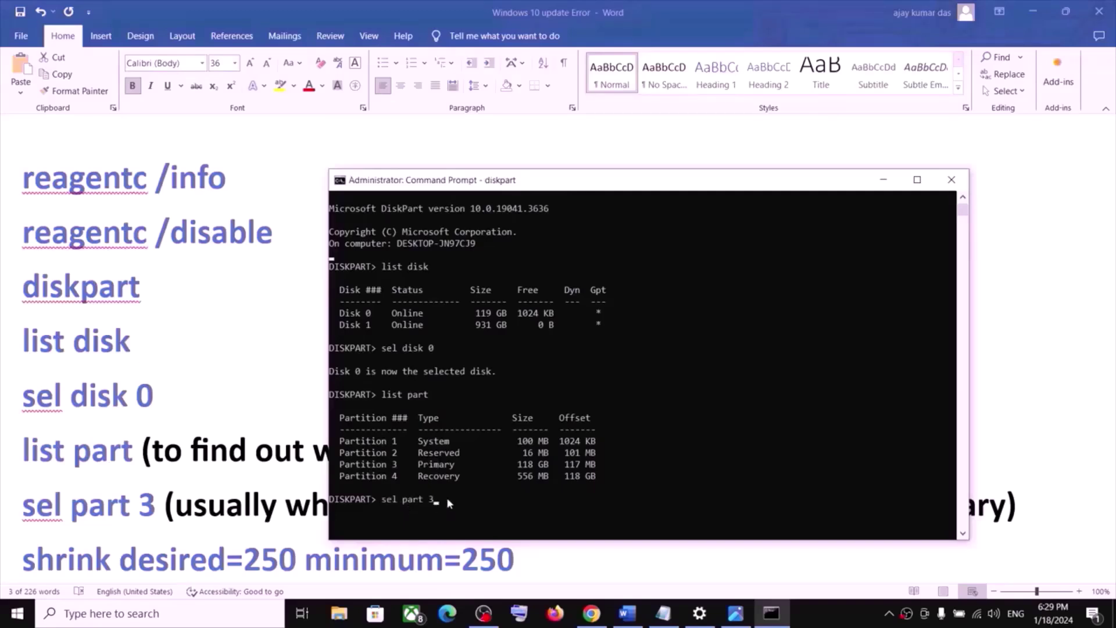
key(Return)
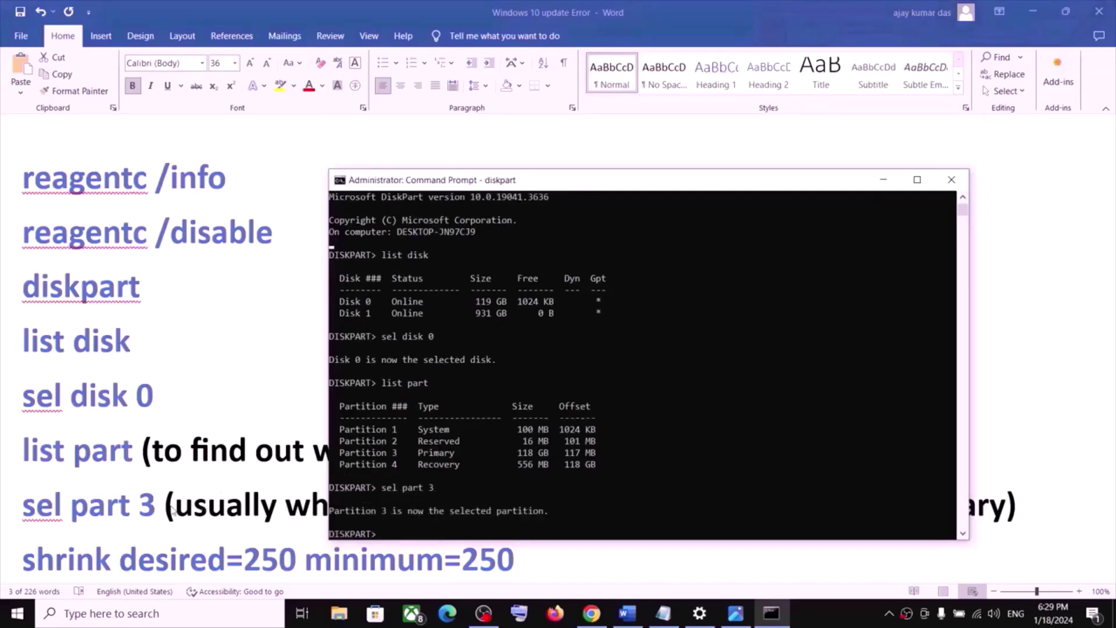
key(alt+Tab)
Copy shrink desired=250 minimum=250 from the notes and run it on Partition 3.
scroll(307, 502, down, 2)
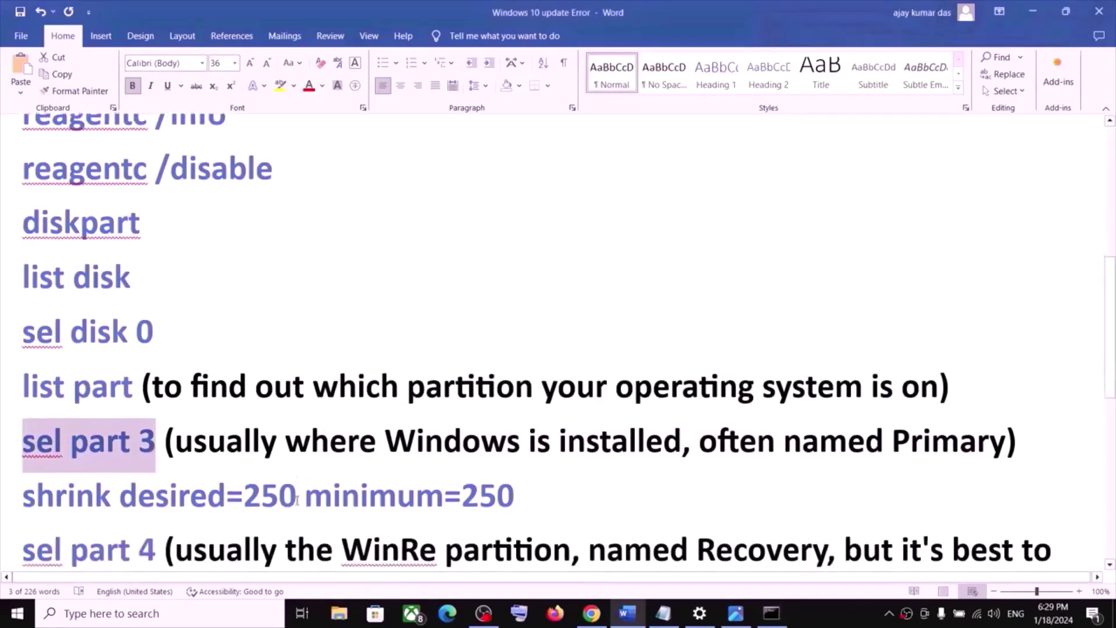
drag(23, 491, 369, 498)
drag(448, 499, 486, 495)
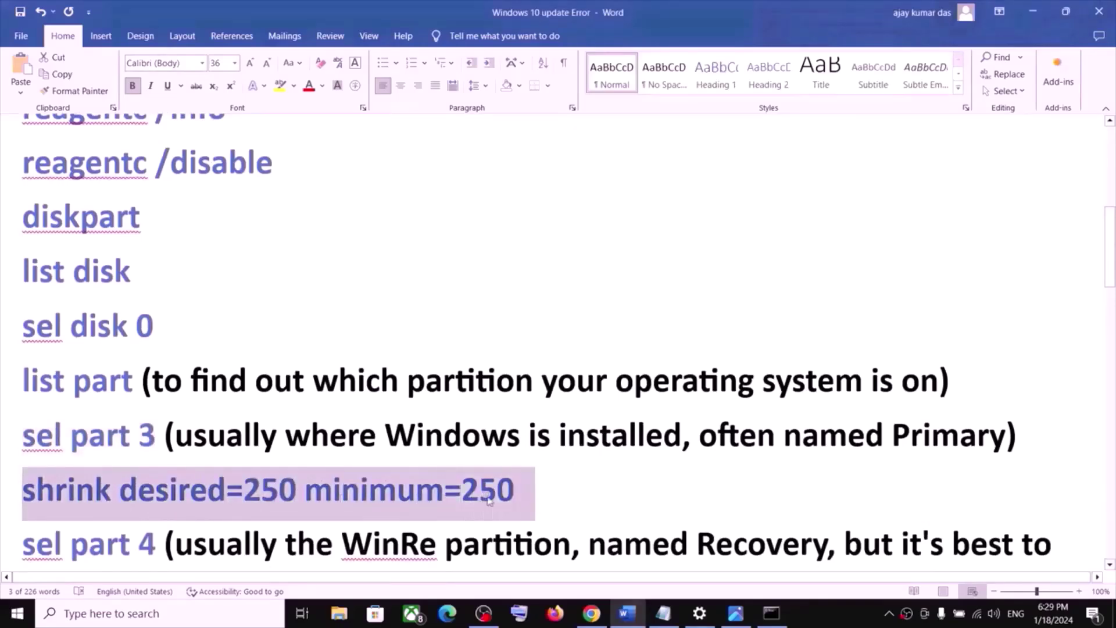
key(ctrl+c)
key(alt+Tab)
right_click(521, 507)
key(Return)
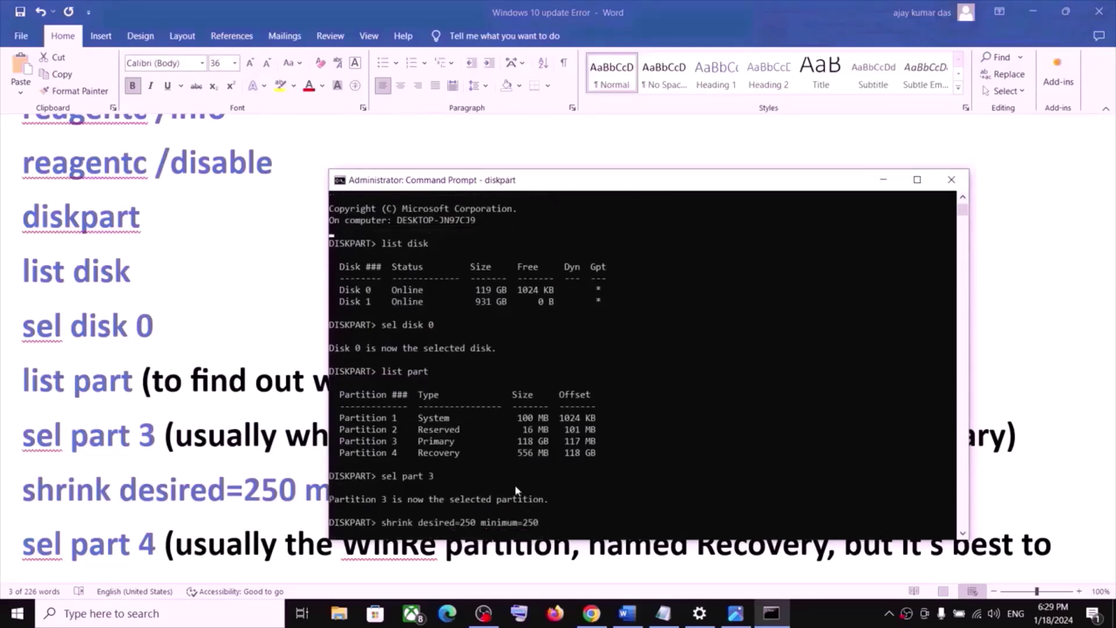
scroll(515, 459, down, 2)
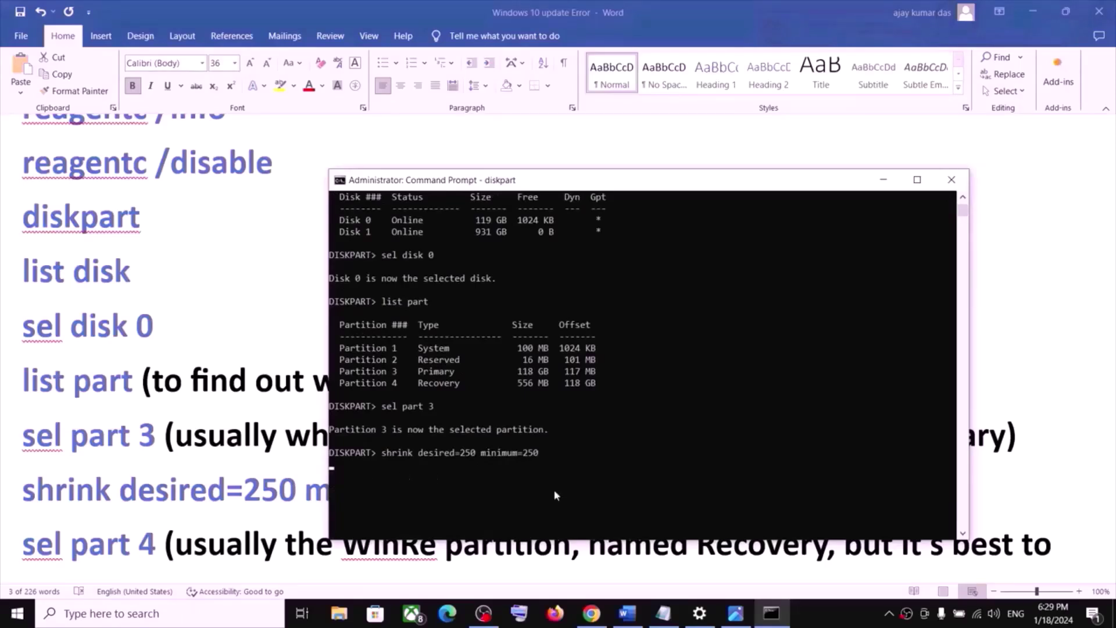
click(822, 615)
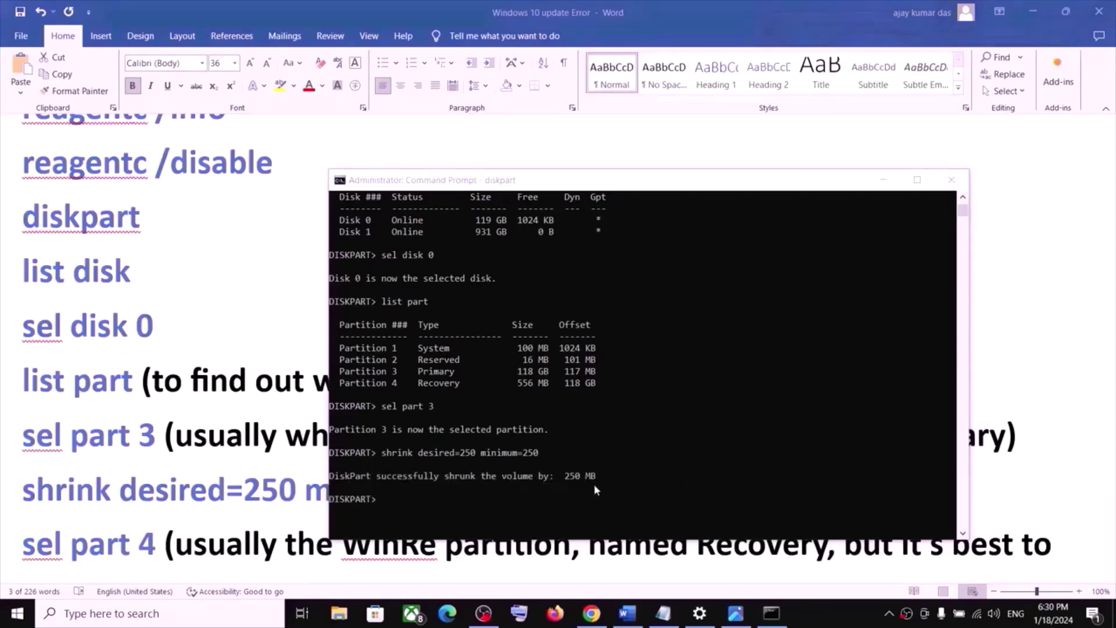
click(125, 547)
triple_click(169, 522)
scroll(168, 522, down, 1)
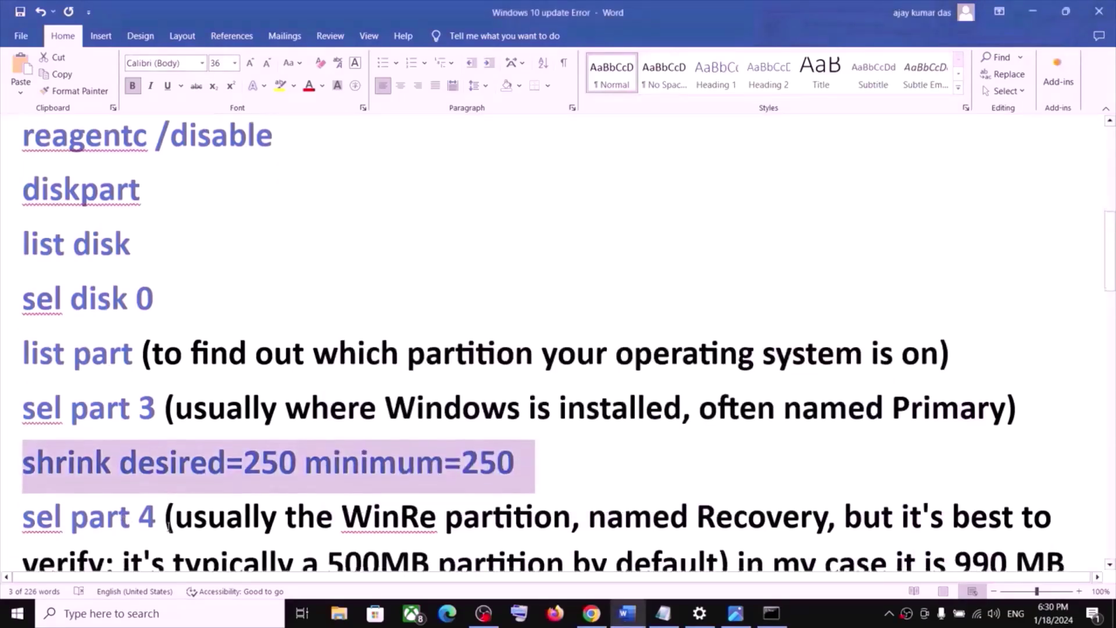
Highlight the notes about the typical 500MB recovery partition size.
drag(70, 509, 43, 505)
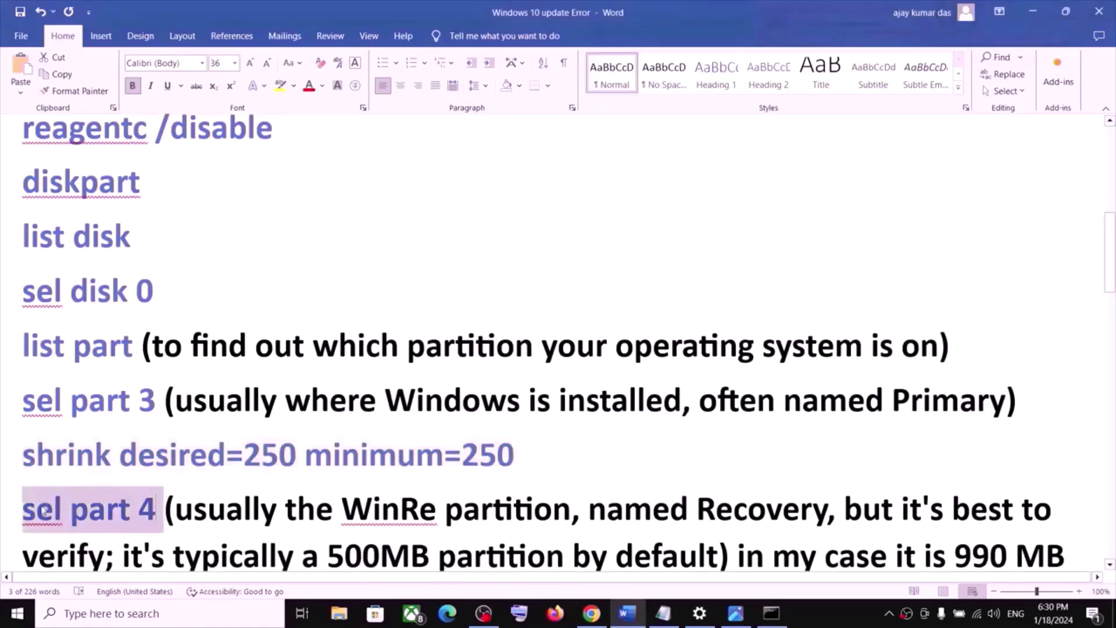
scroll(313, 478, down, 1)
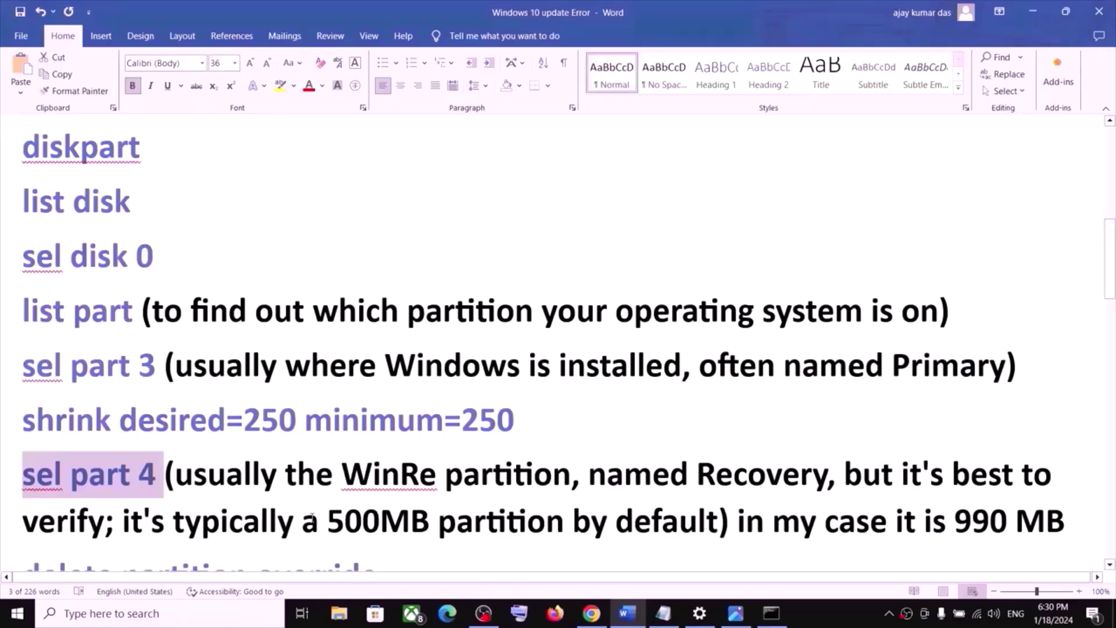
scroll(311, 517, down, 1)
drag(198, 499, 425, 495)
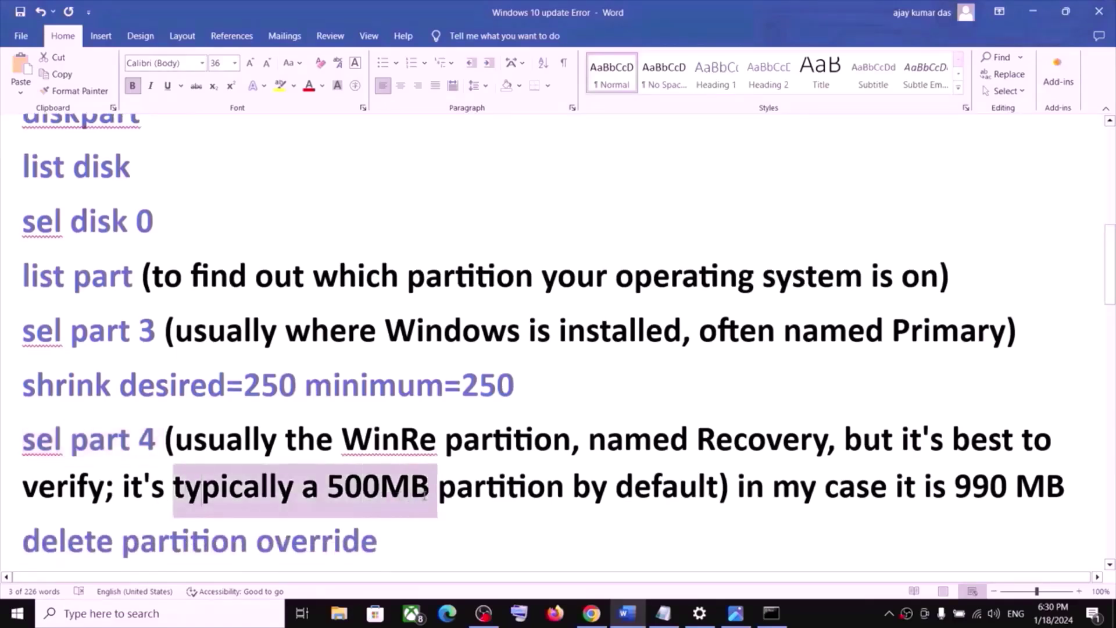
drag(439, 489, 719, 488)
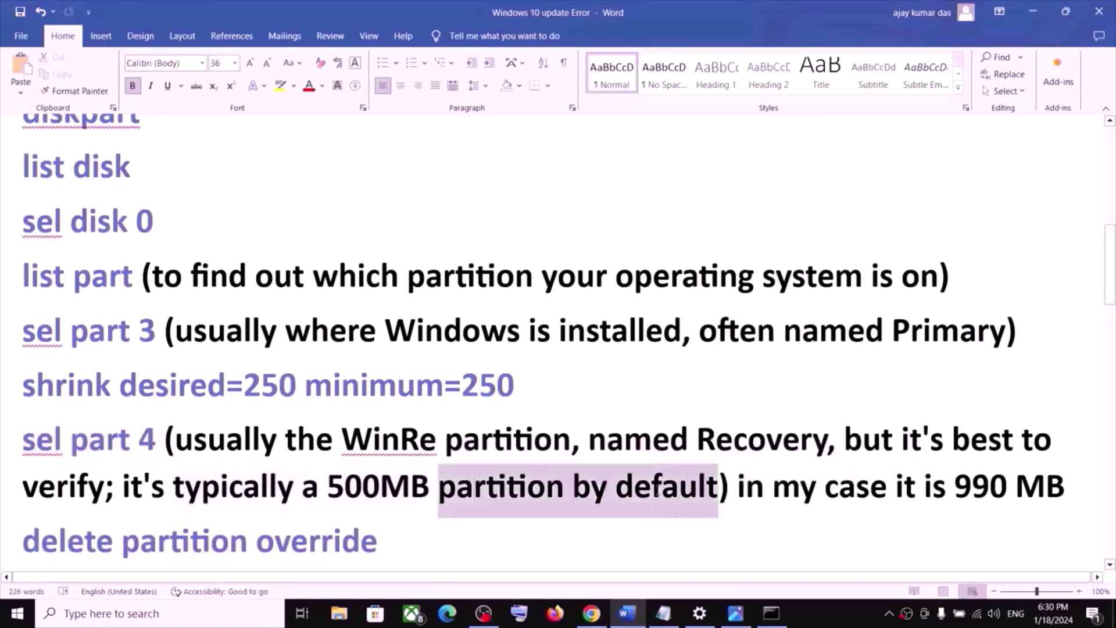
click(888, 491)
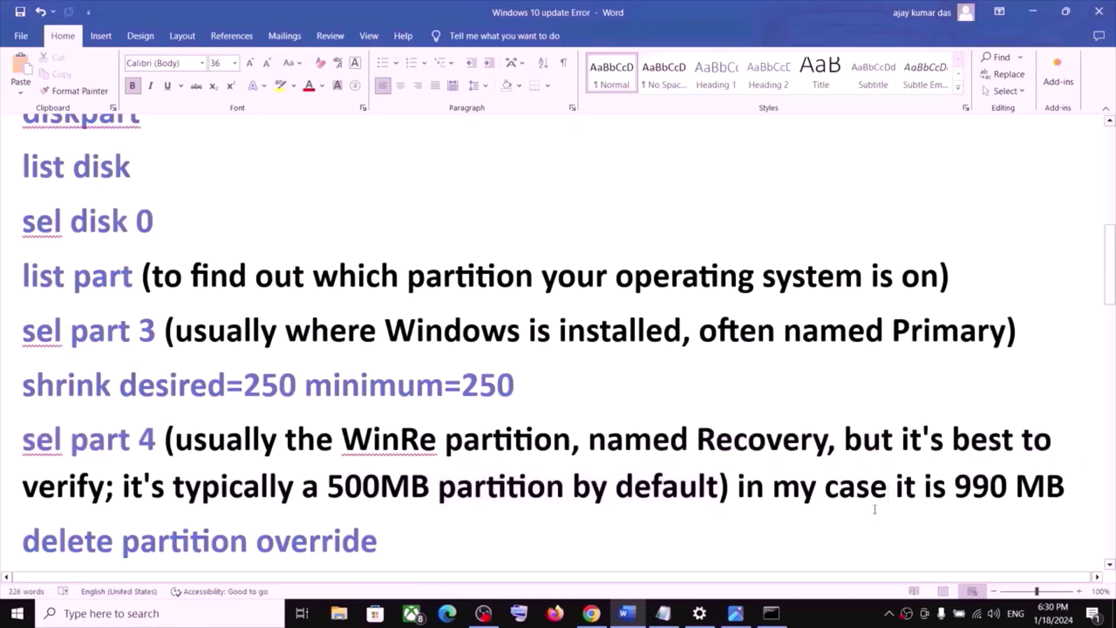
click(772, 614)
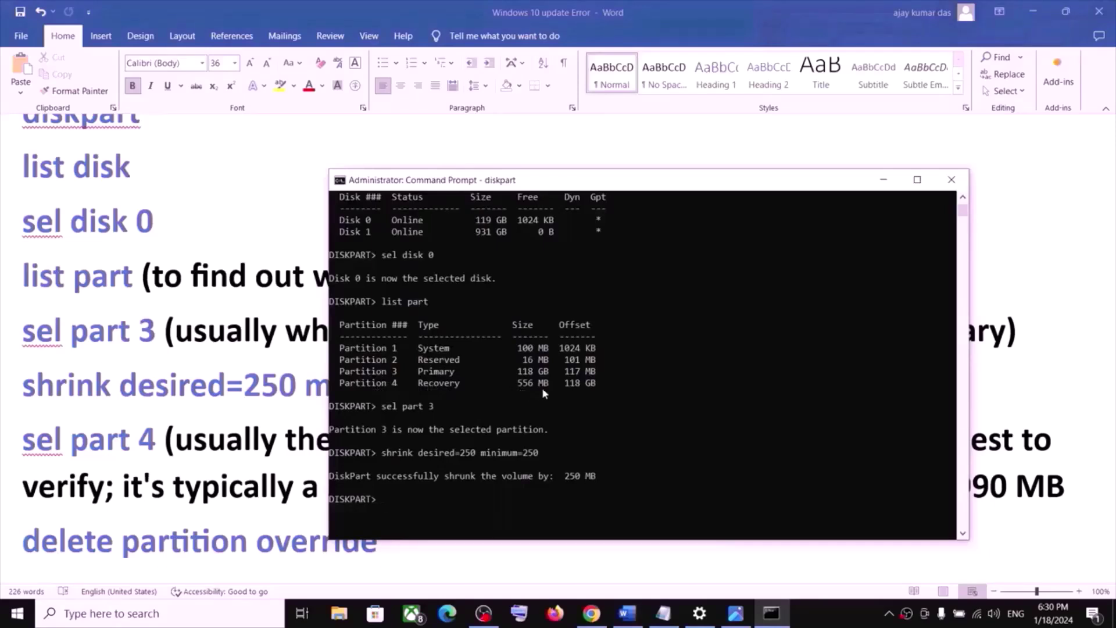
Run sel part 4 in DiskPart to select the Recovery partition.
click(193, 494)
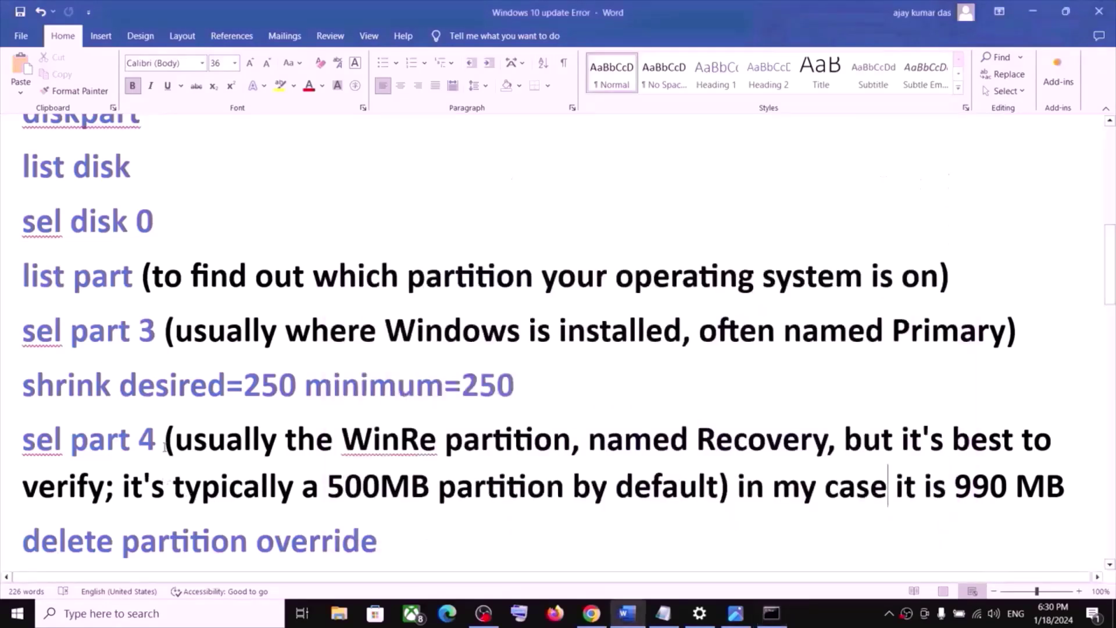
drag(164, 439, 49, 440)
drag(343, 440, 771, 442)
key(alt+Tab)
text(sel part 4)
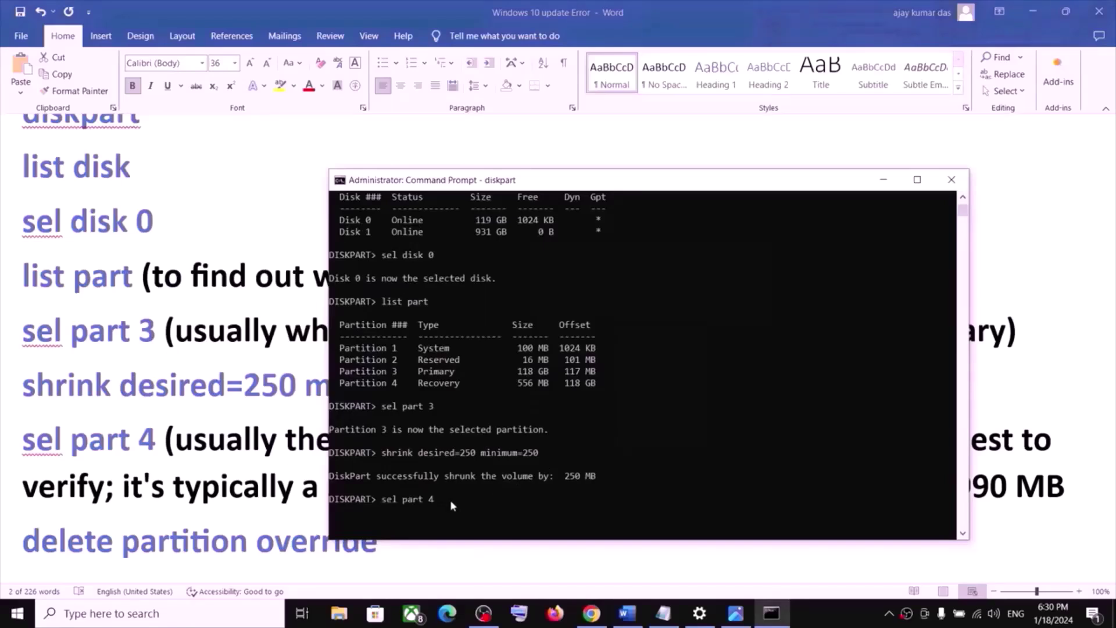
key(Return)
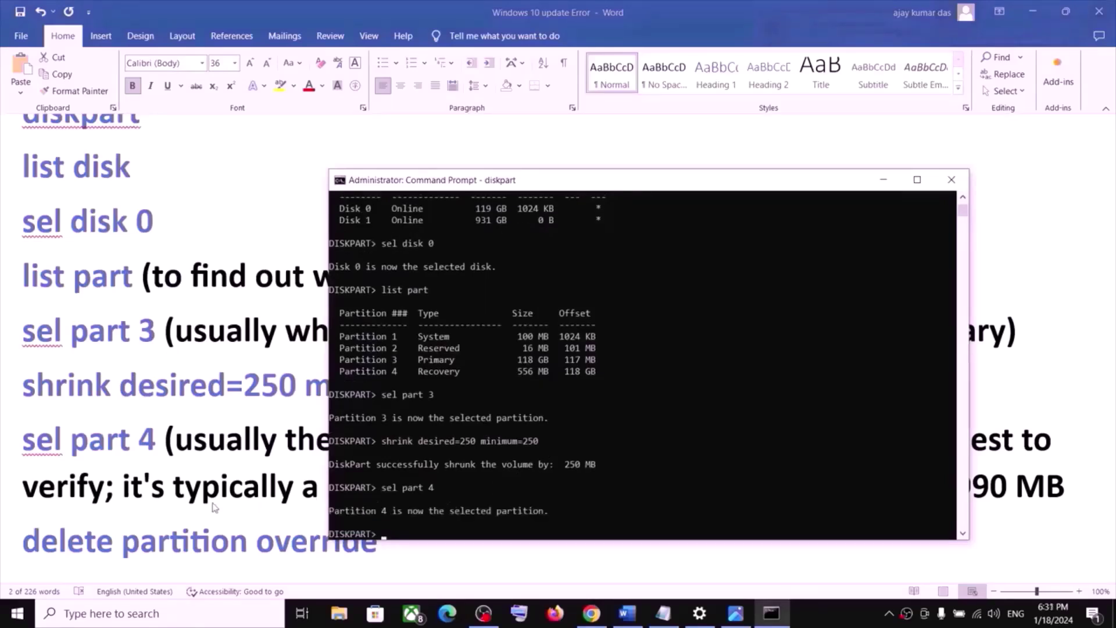
Copy delete partition override from the notes and run it to delete the Recovery partition.
key(alt+Tab)
scroll(341, 491, down, 1)
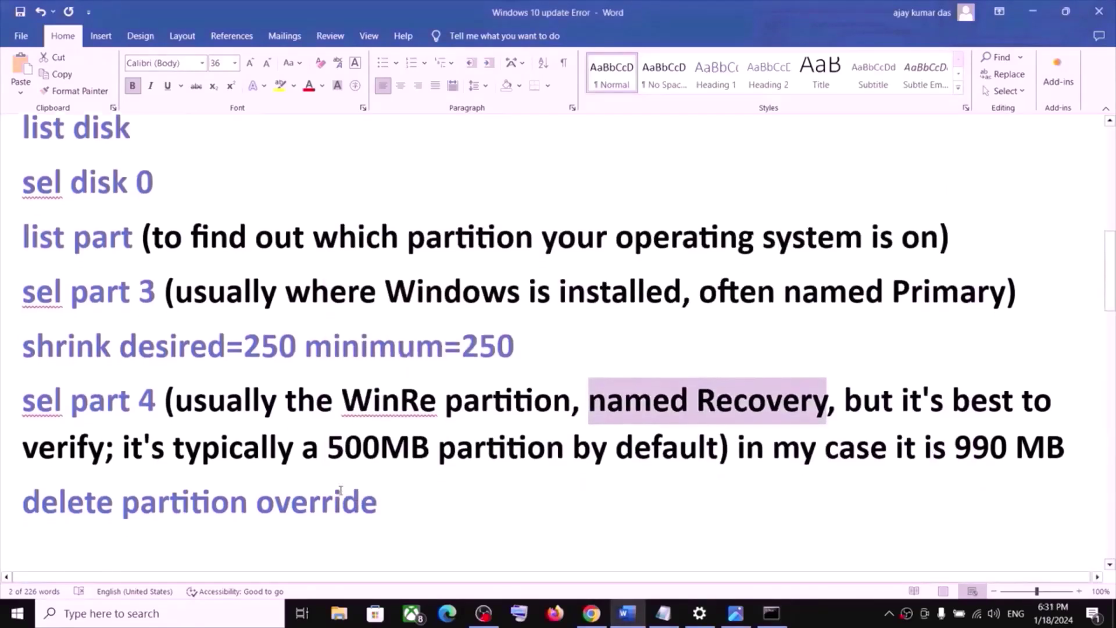
drag(386, 482, 61, 481)
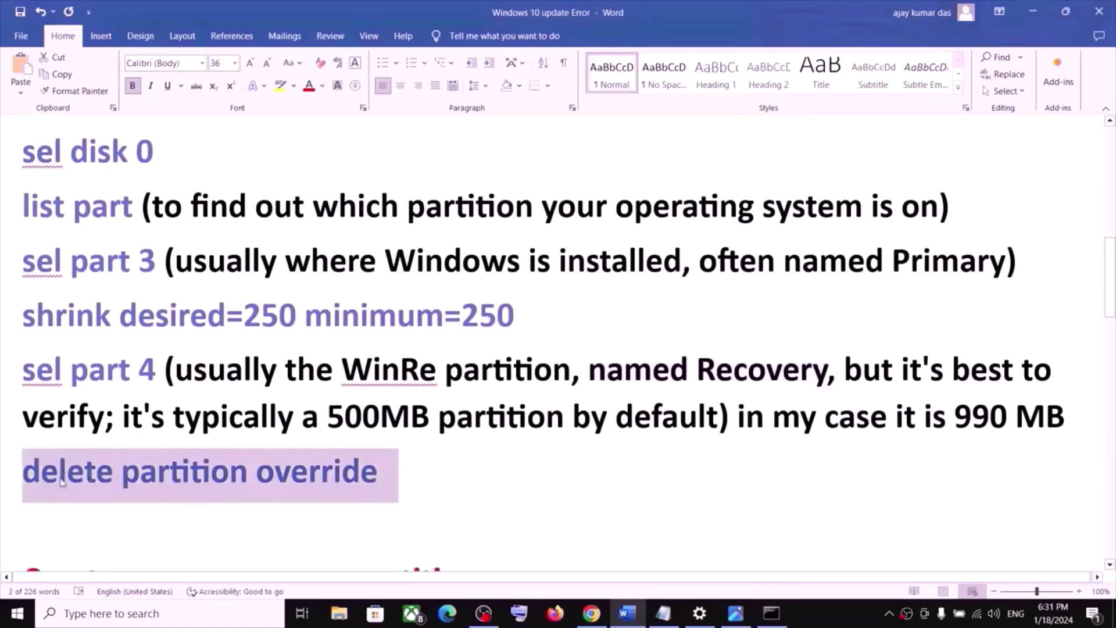
key(ctrl+c)
key(alt+Tab)
key(ctrl+v)
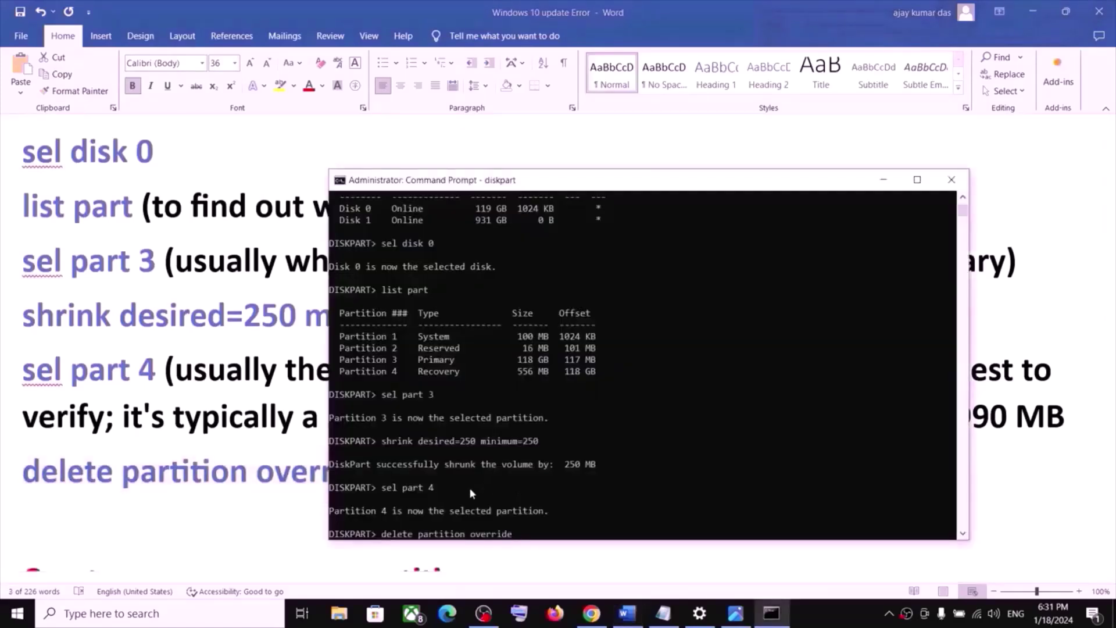
key(Return)
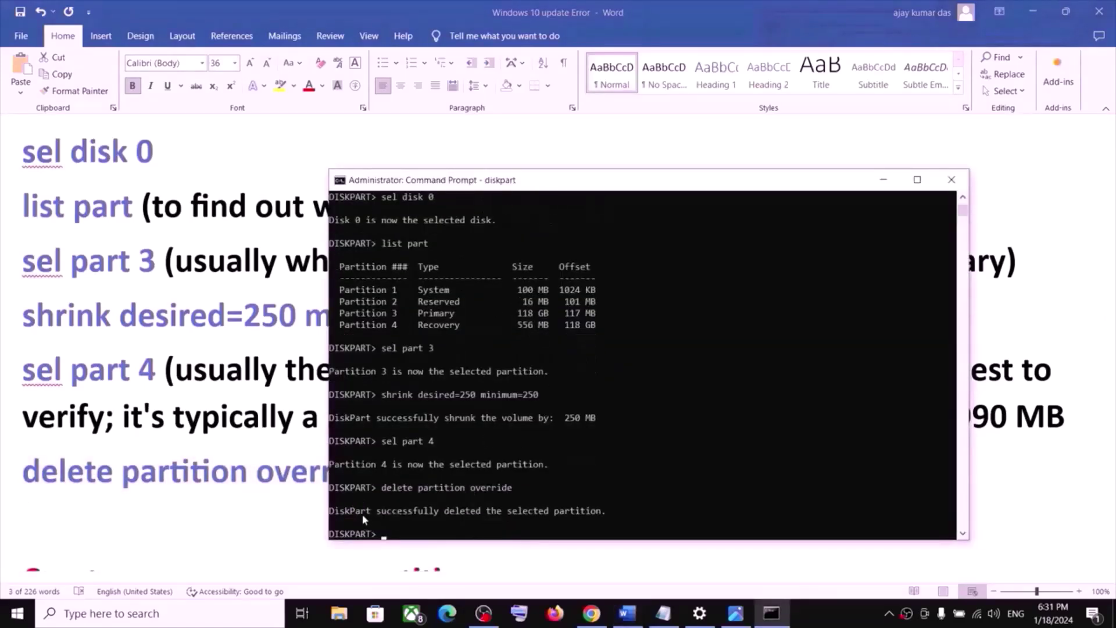
key(alt+Tab)
scroll(198, 489, down, 1)
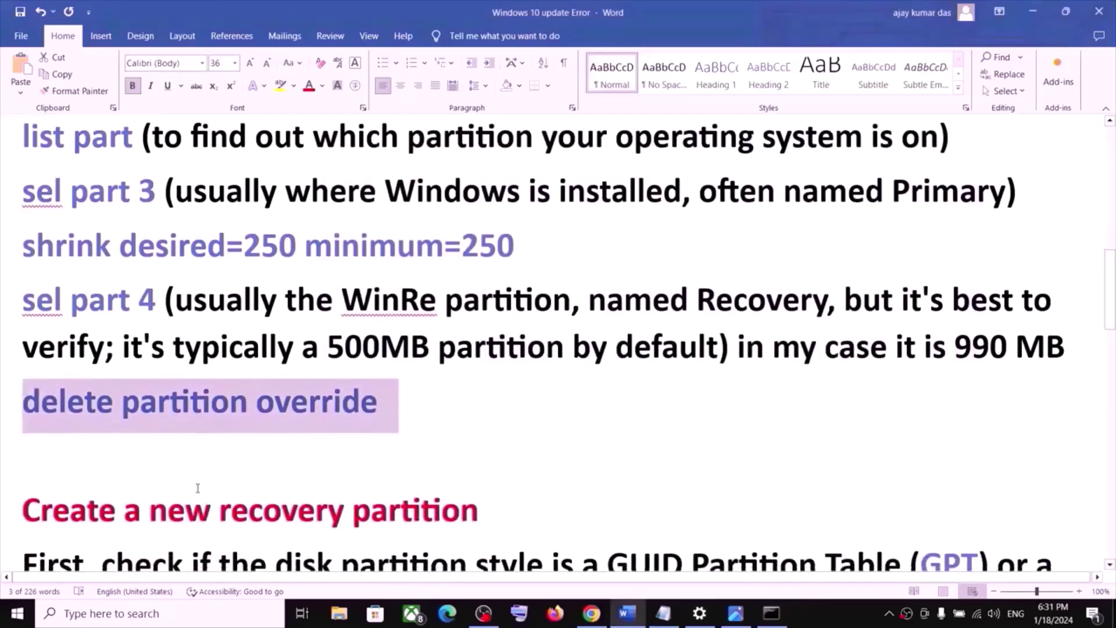
Review the notes on checking whether the disk is GPT or MBR.
scroll(198, 489, down, 1)
drag(81, 470, 445, 469)
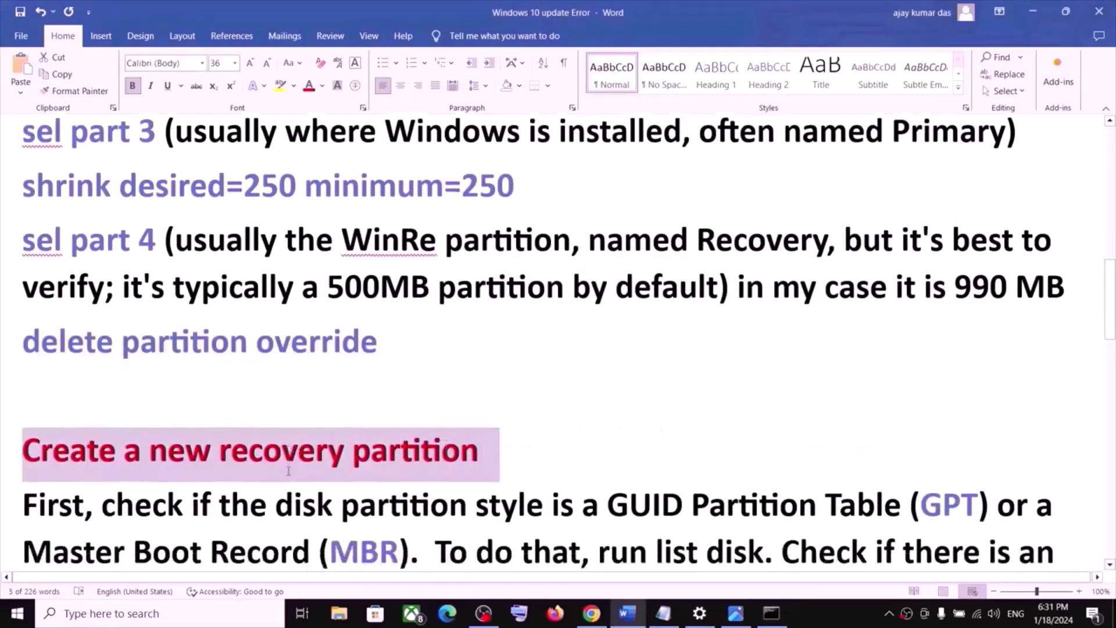
scroll(289, 471, down, 3)
mouse_move(103, 356)
mouse_down()
mouse_move(468, 366)
mouse_move(105, 356)
mouse_up()
drag(275, 356, 978, 367)
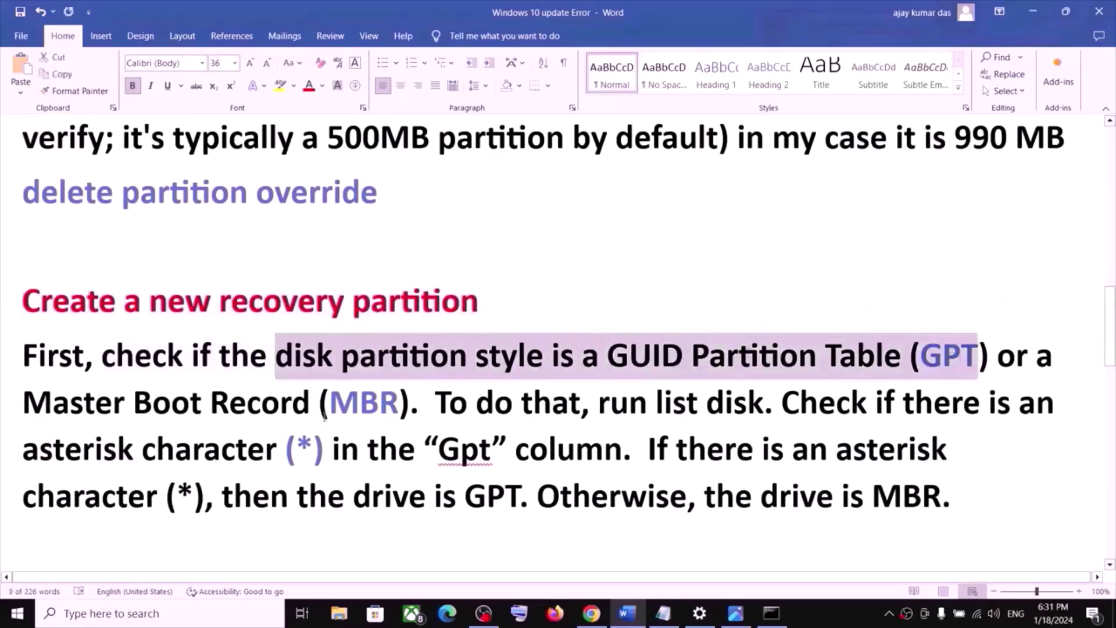
double_click(364, 403)
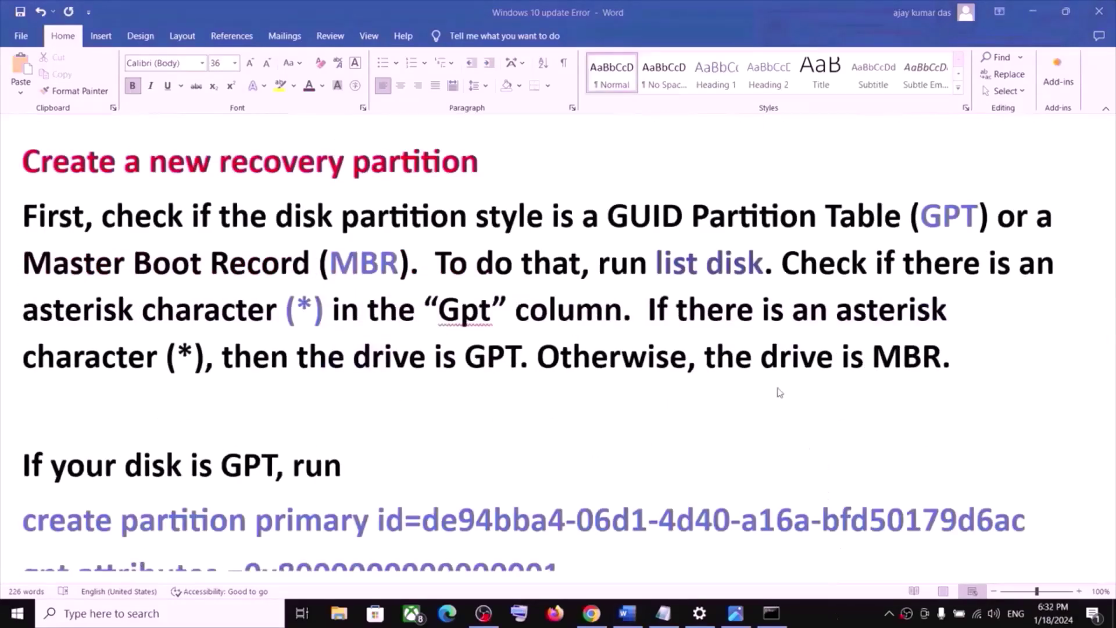
drag(657, 265, 763, 265)
Run list disk and confirm the Gpt asterisk and 807 MB free on Disk 0.
key(alt+Tab)
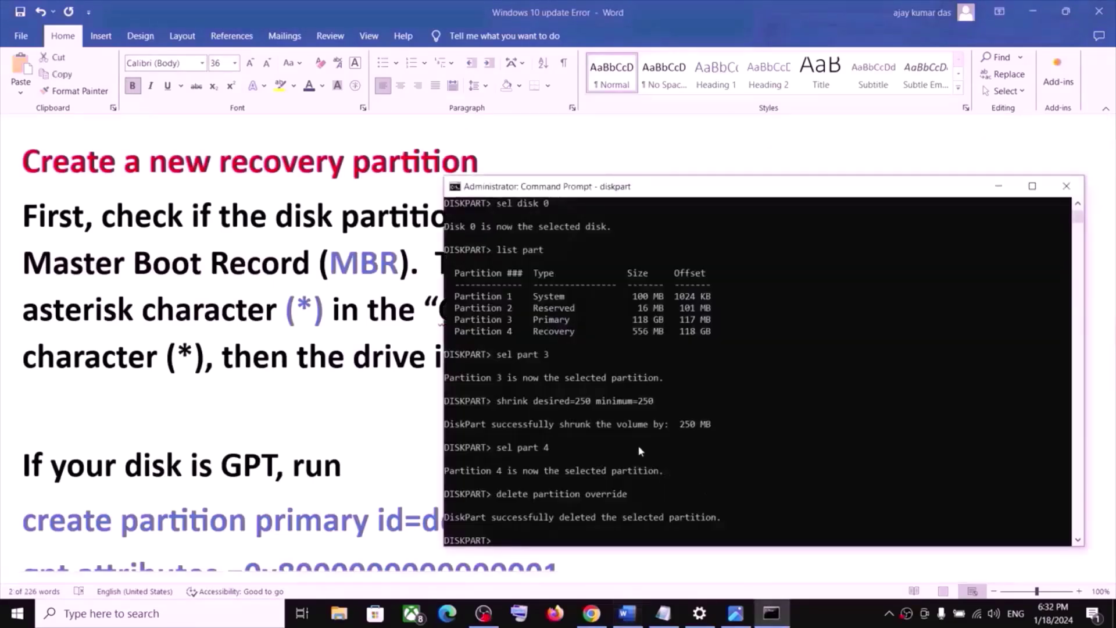
key(ctrl+v)
key(Return)
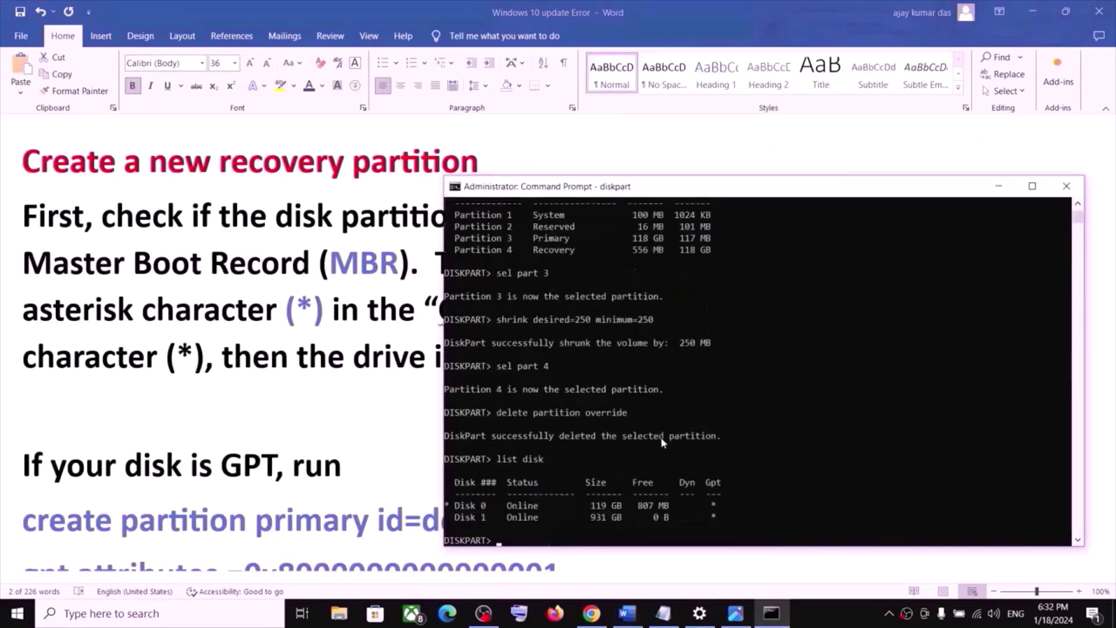
drag(716, 194, 719, 123)
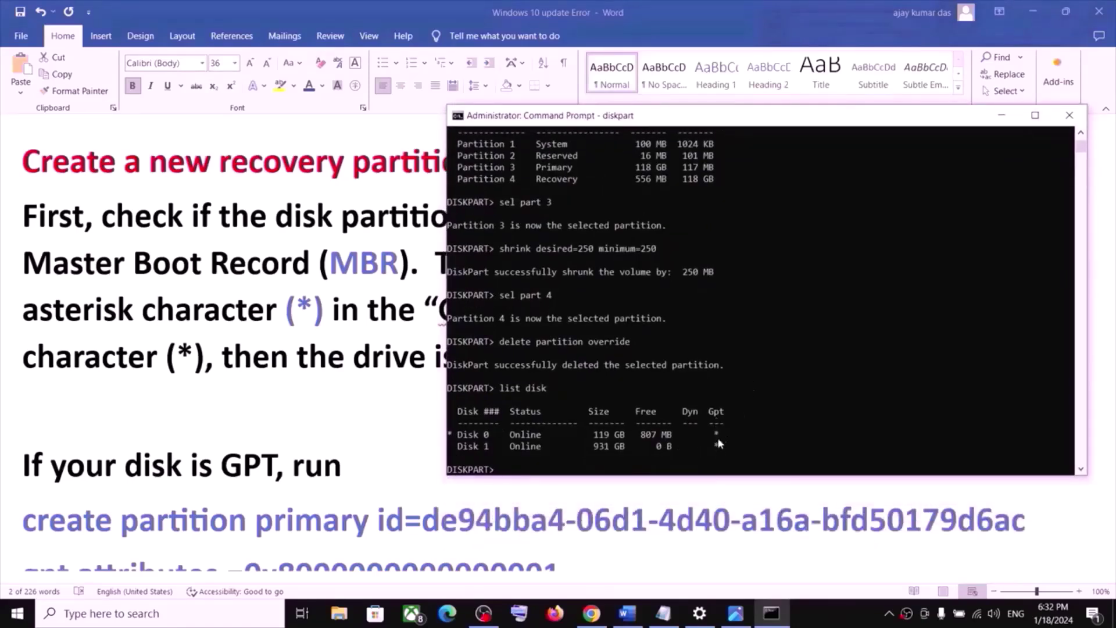
key(alt+Tab)
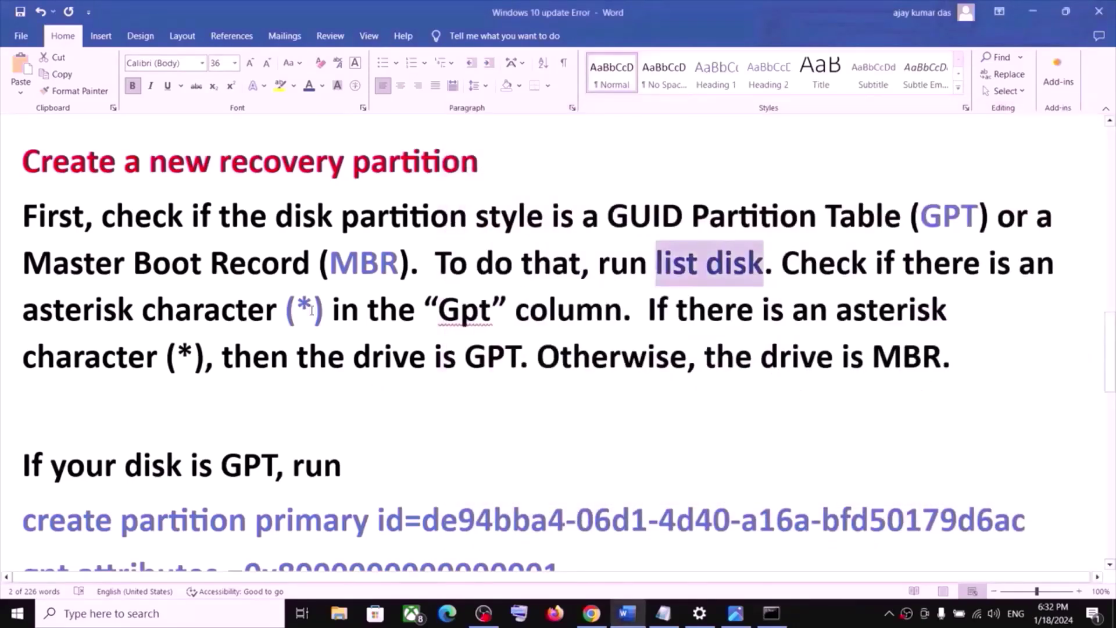
drag(297, 302, 314, 306)
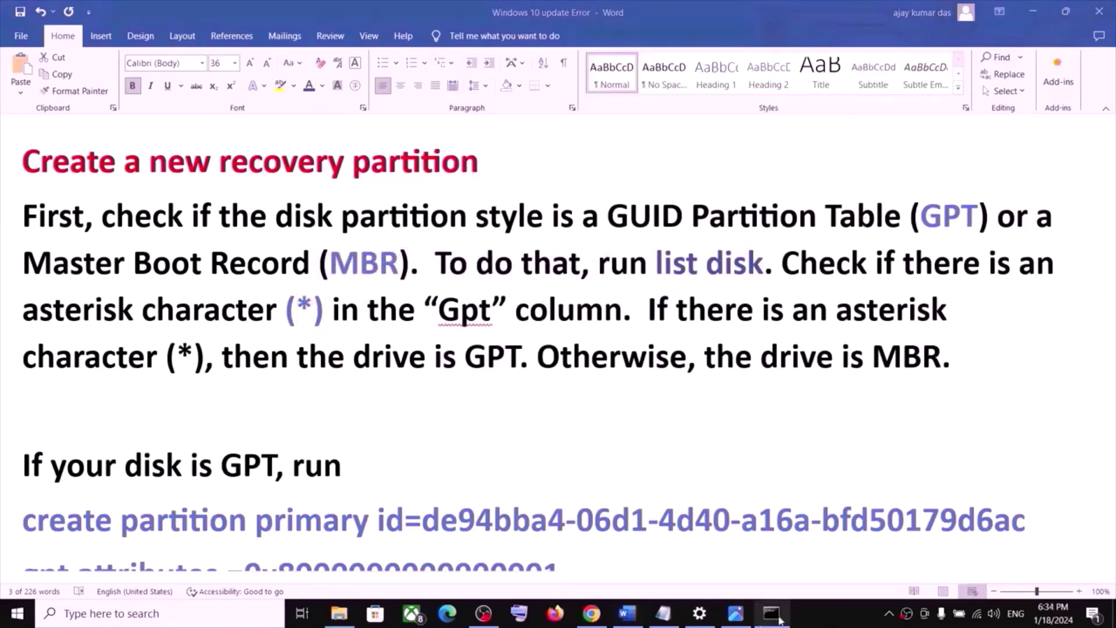
Select the GPT create partition primary command in the Word notes.
click(772, 614)
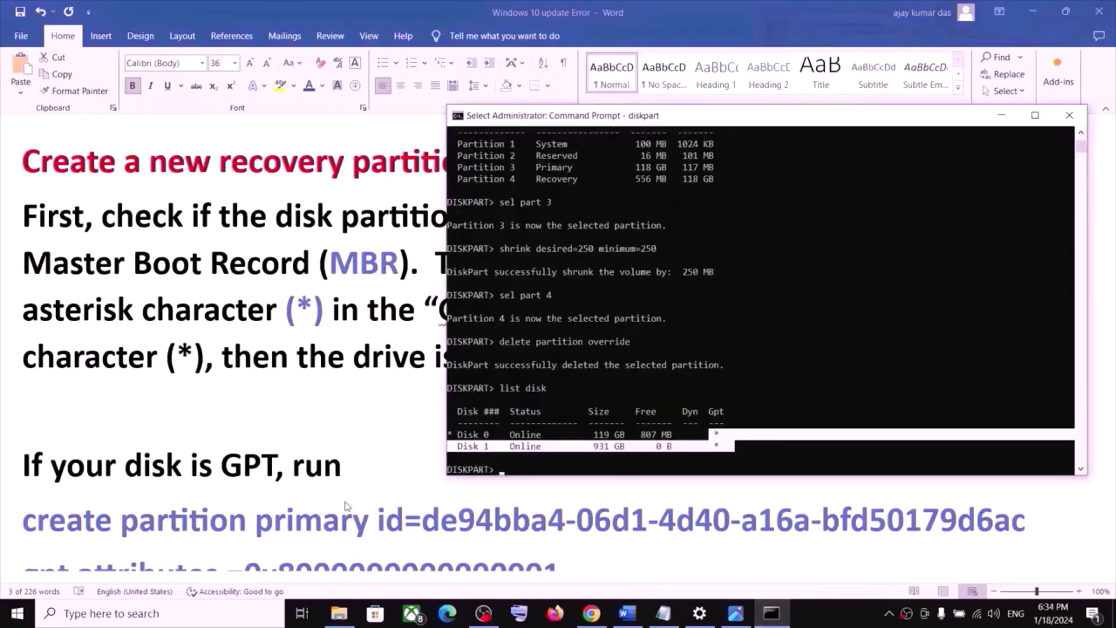
key(alt+Tab)
scroll(116, 400, down, 3)
scroll(116, 401, down, 2)
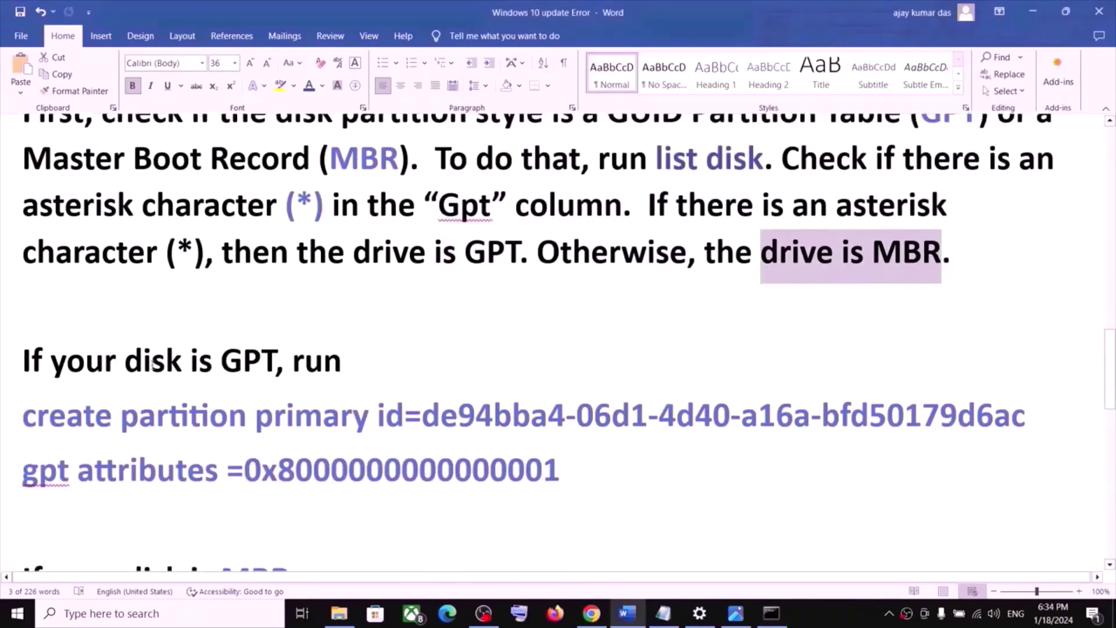
drag(125, 361, 290, 360)
scroll(581, 372, down, 1)
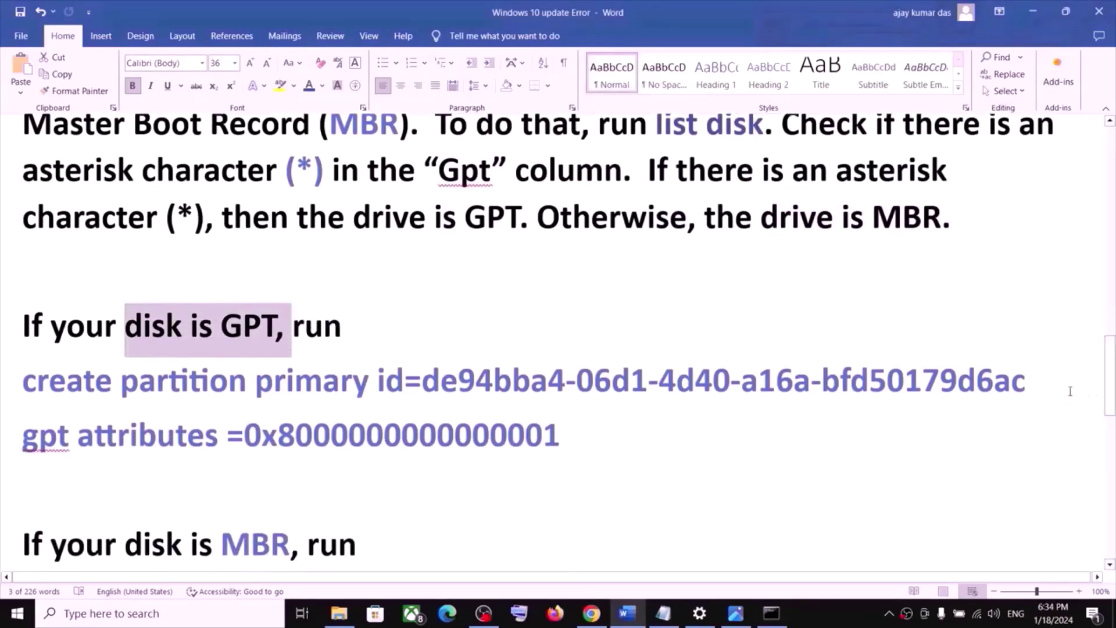
drag(1034, 382, 30, 382)
Paste and run create partition primary with the de94bba4 WinRE recovery id.
key(ctrl+c)
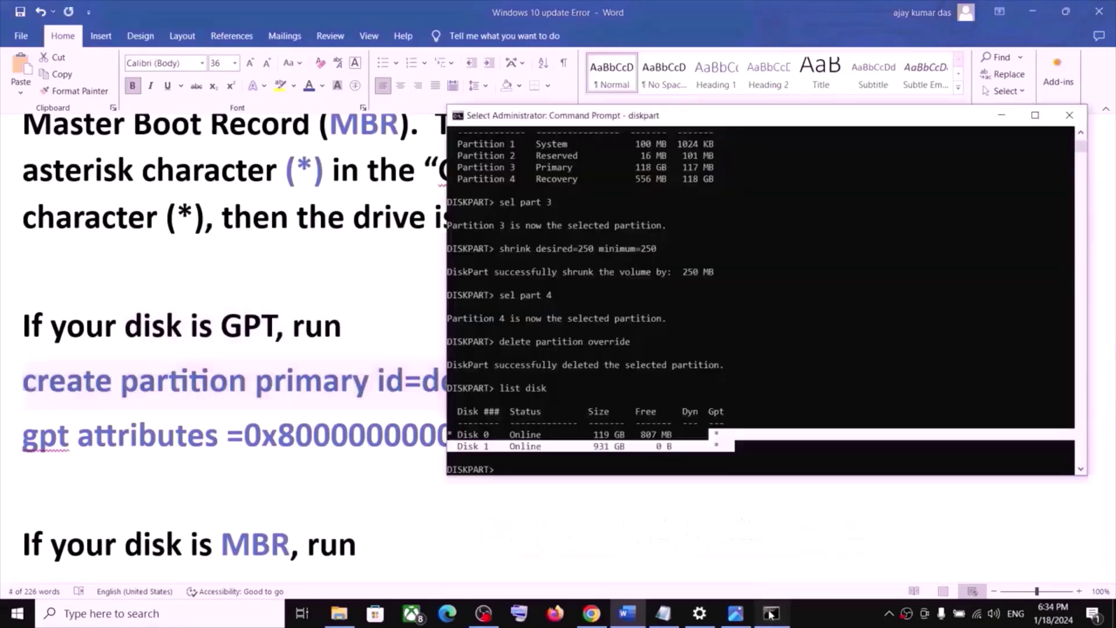
click(771, 614)
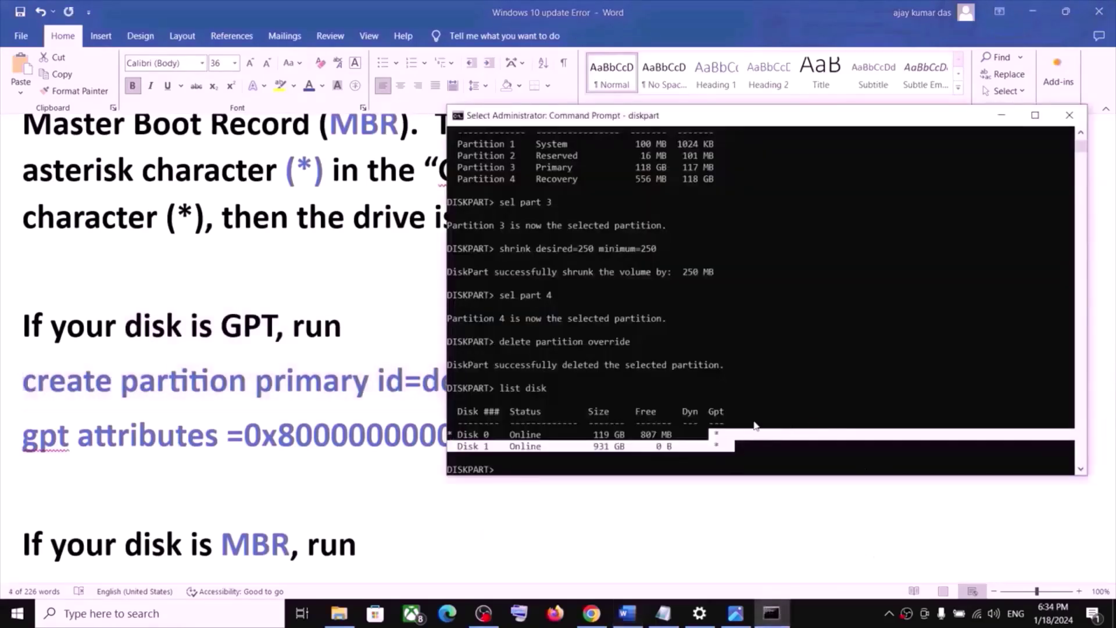
click(682, 448)
right_click(532, 471)
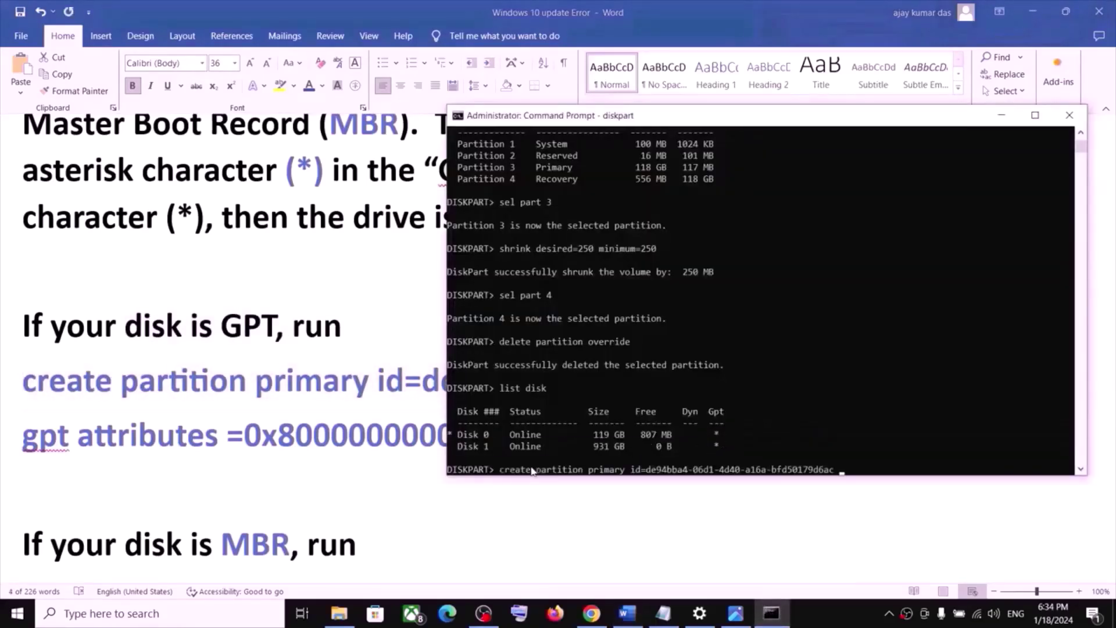
key(Return)
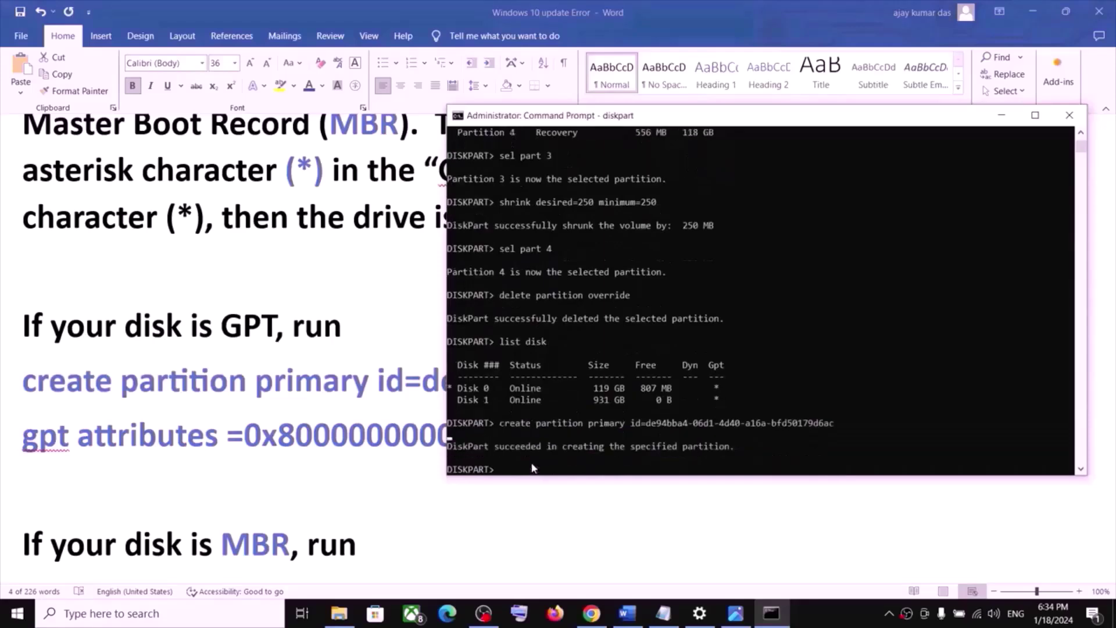
click(351, 461)
drag(573, 442, 54, 441)
key(alt+Tab)
right_click(683, 460)
key(Return)
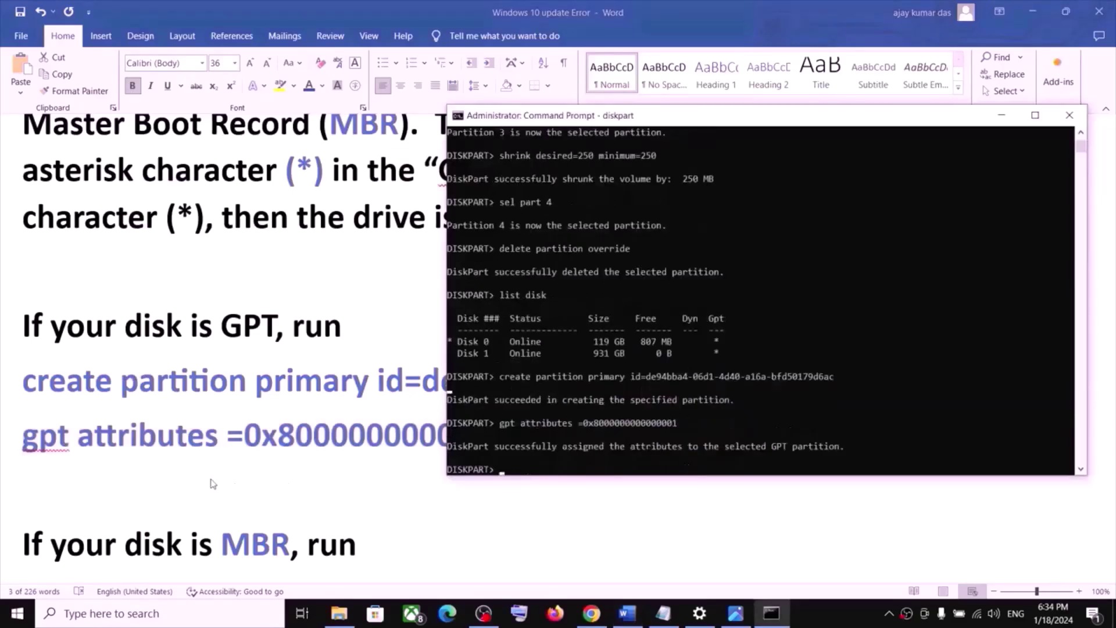
key(alt+Tab)
scroll(207, 465, down, 2)
drag(481, 499, 21, 500)
Copy 'format quick fs=ntfs' from the Word notes and run it at the DISKPART prompt.
scroll(407, 401, down, 1)
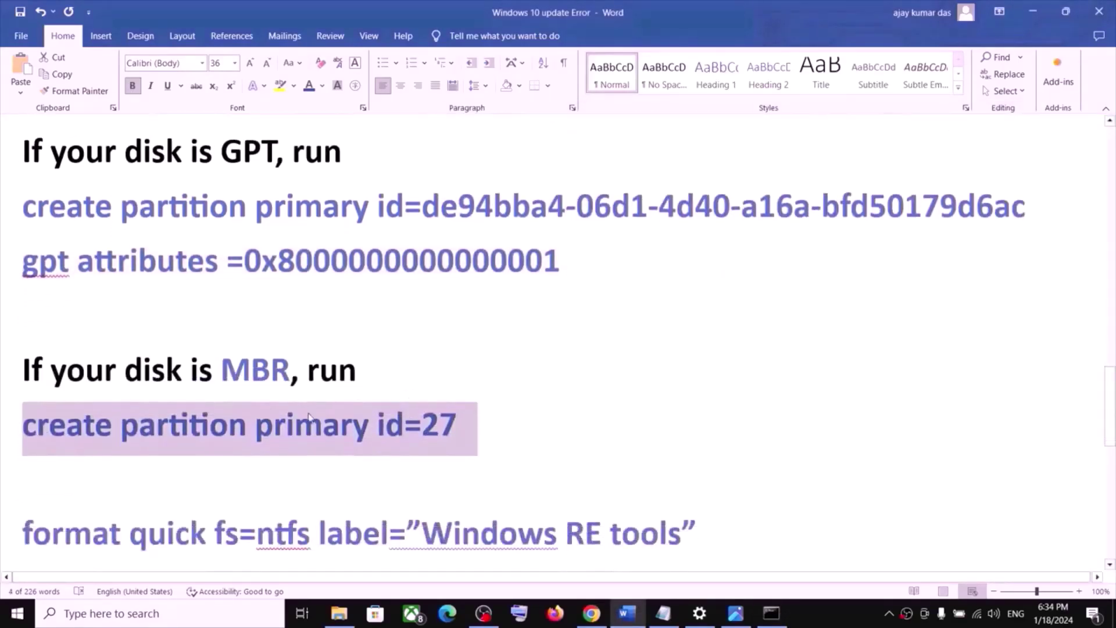
scroll(394, 341, down, 1)
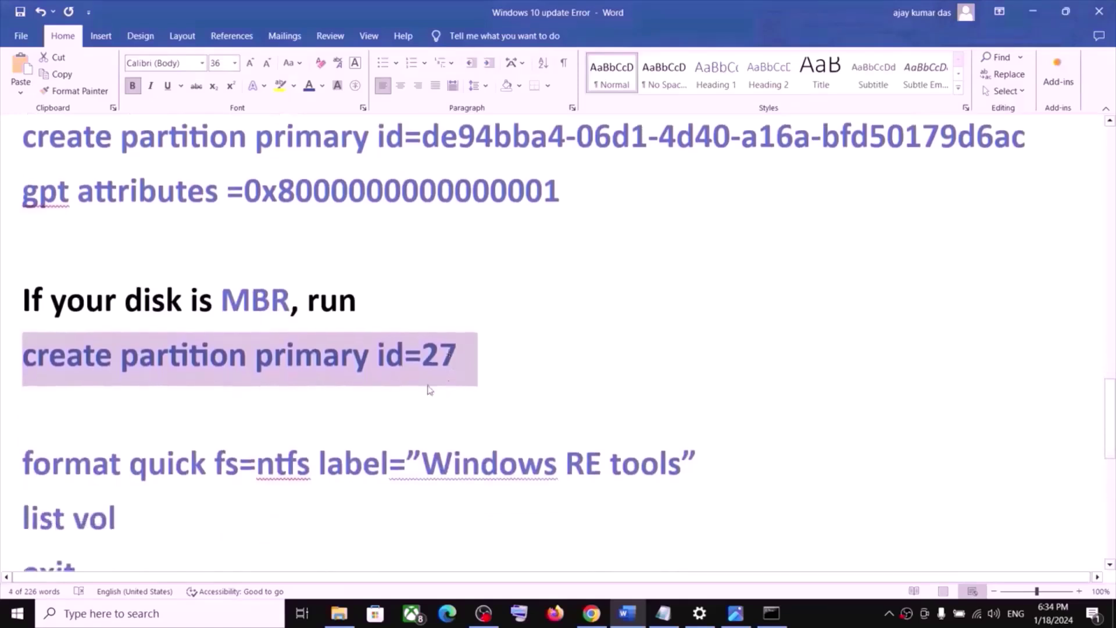
click(433, 378)
scroll(499, 351, down, 2)
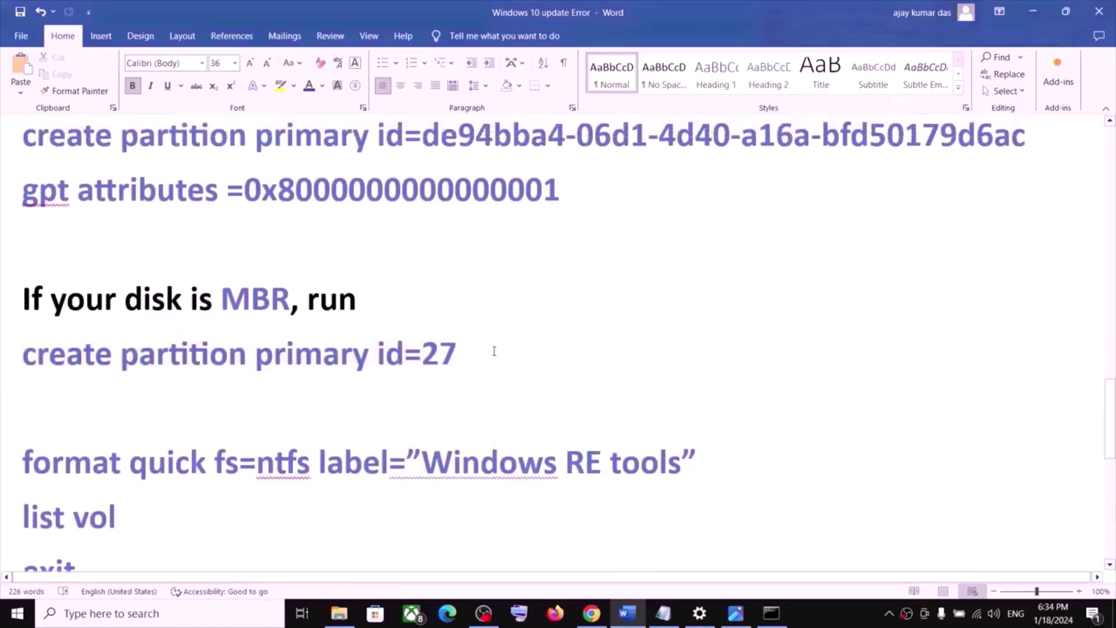
scroll(47, 366, down, 2)
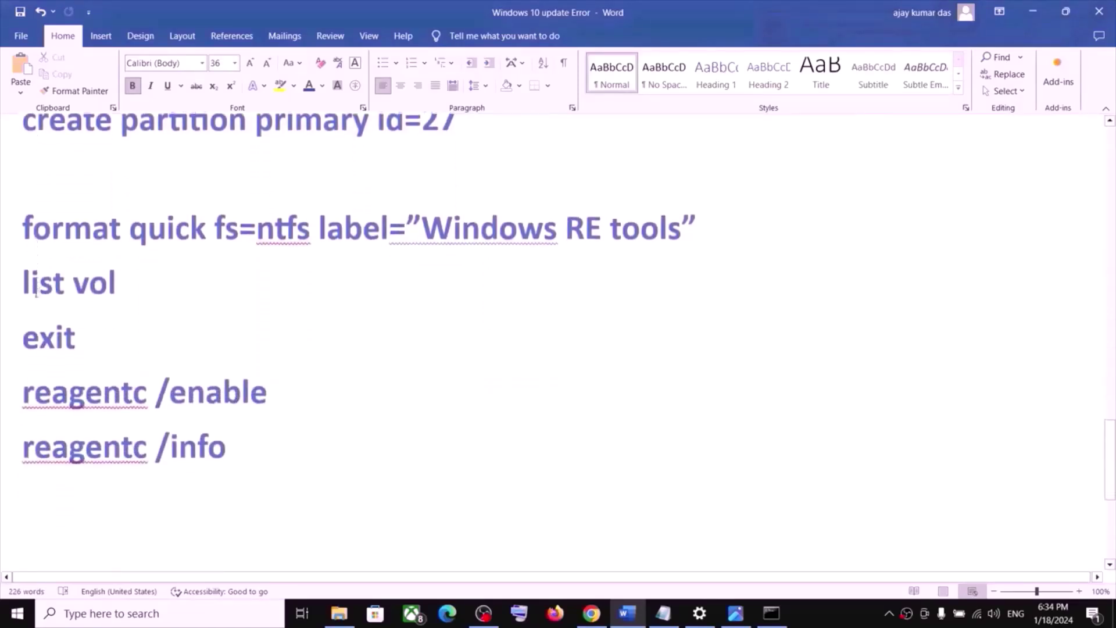
drag(23, 212, 233, 445)
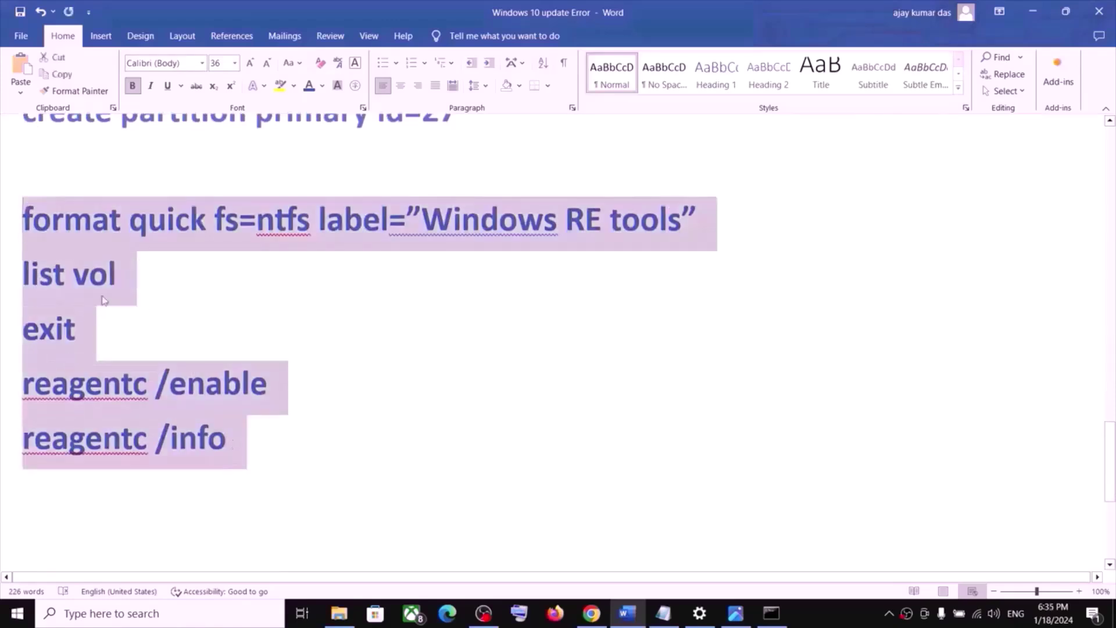
click(89, 273)
click(266, 224)
triple_click(266, 224)
double_click(266, 224)
triple_click(265, 224)
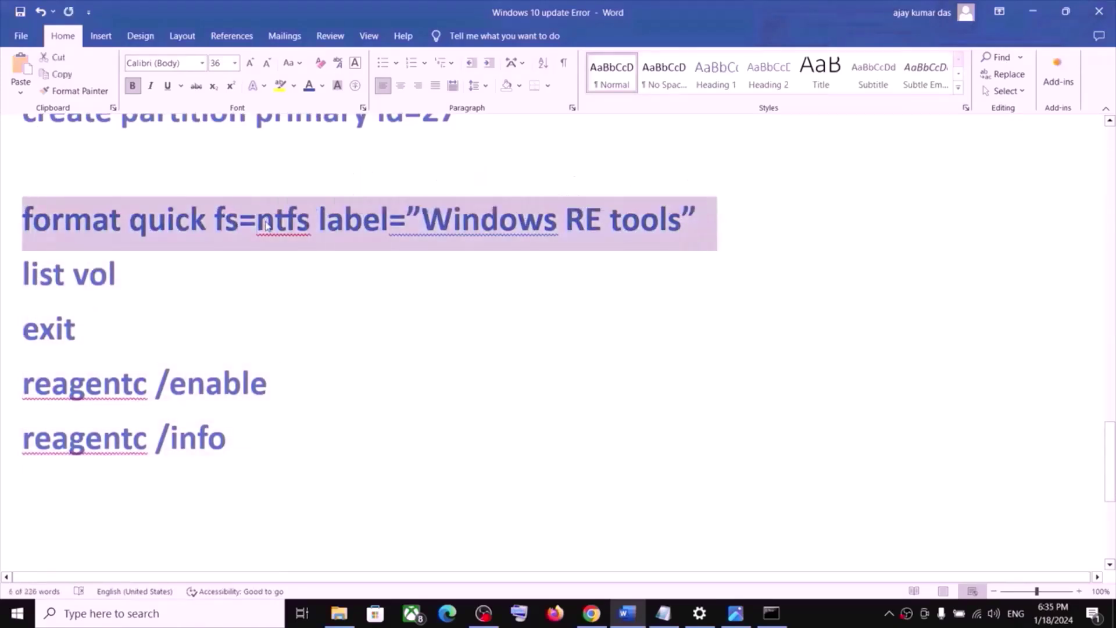
key(ctrl+c)
key(alt+Tab)
right_click(627, 421)
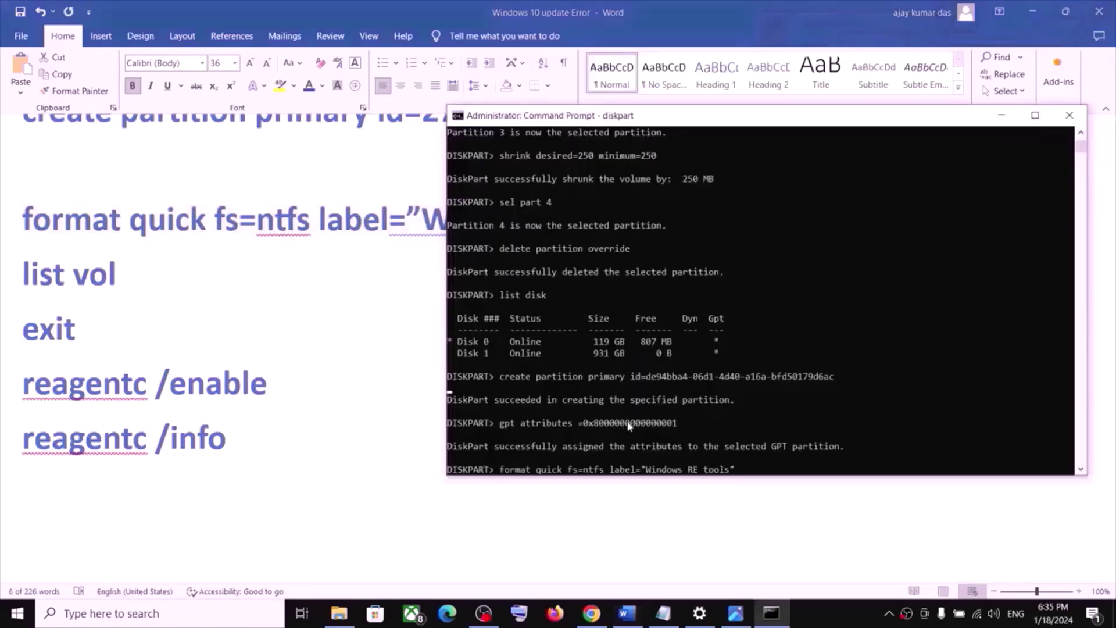
key(Return)
Run 'list vol' to confirm the new 807 MB hidden NTFS volume.
key(alt+Tab)
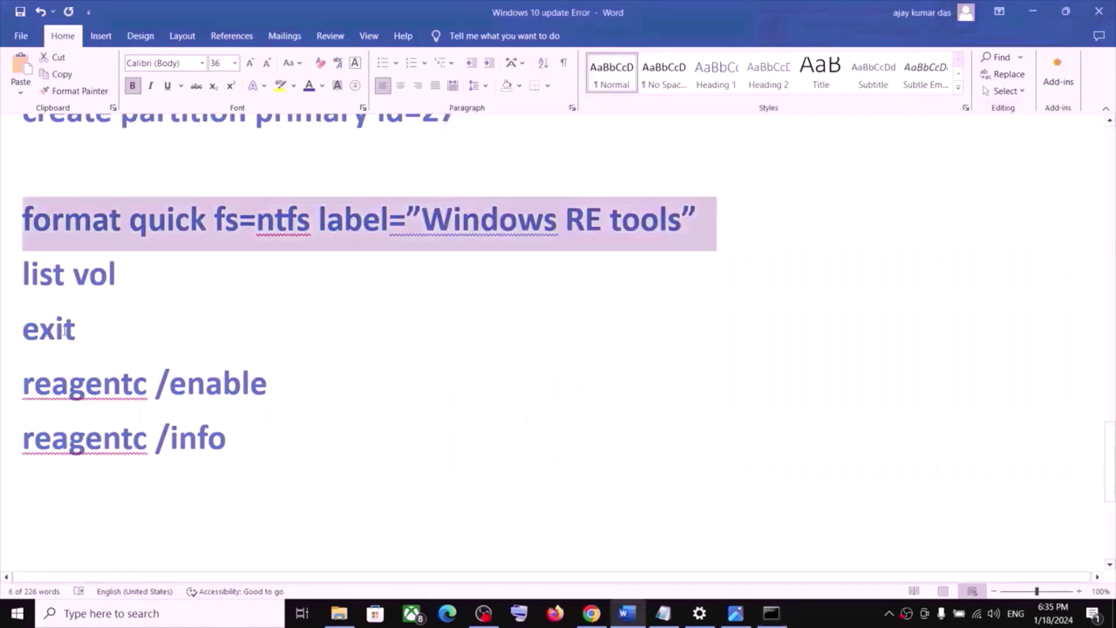
triple_click(65, 277)
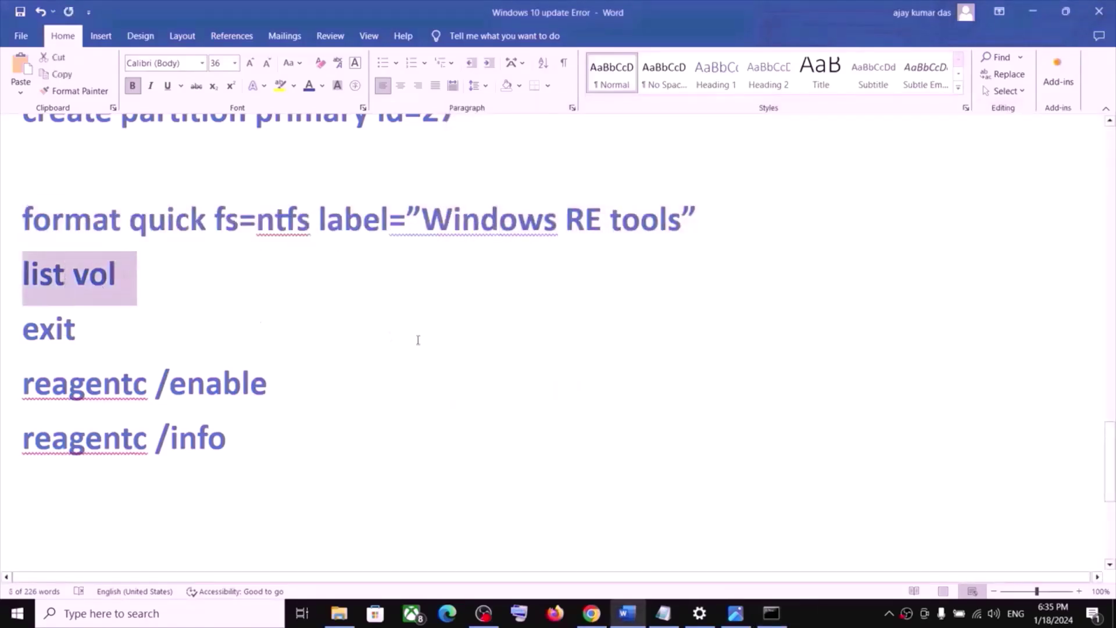
key(ctrl+c)
key(alt+Tab)
key(ctrl+v)
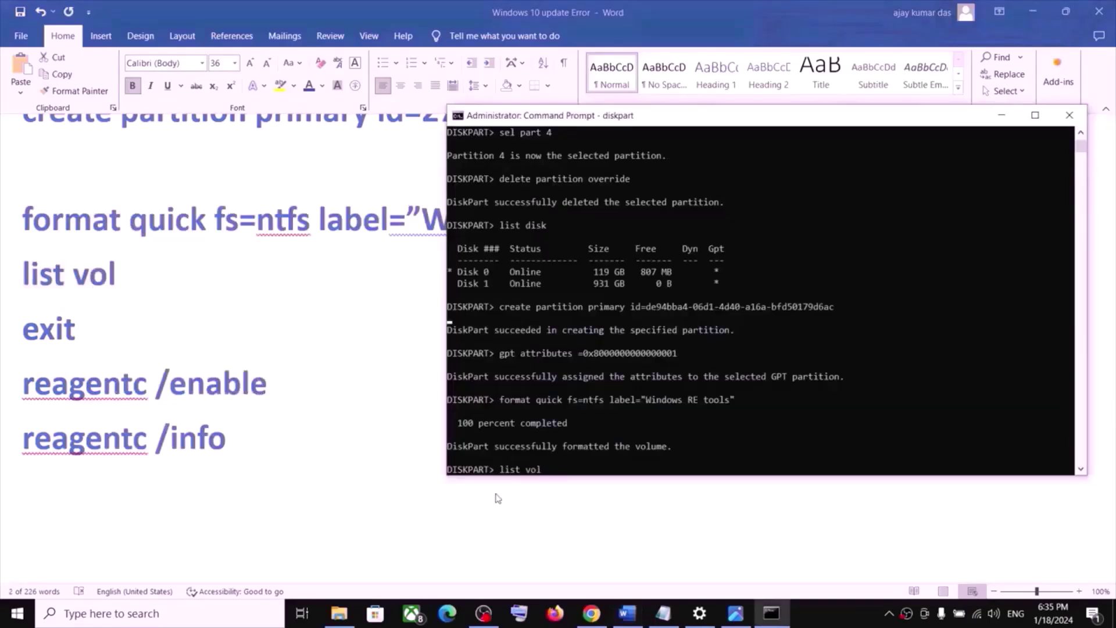
key(Return)
Run 'exit' to leave DiskPart, then return to the Word notes.
key(alt+Tab)
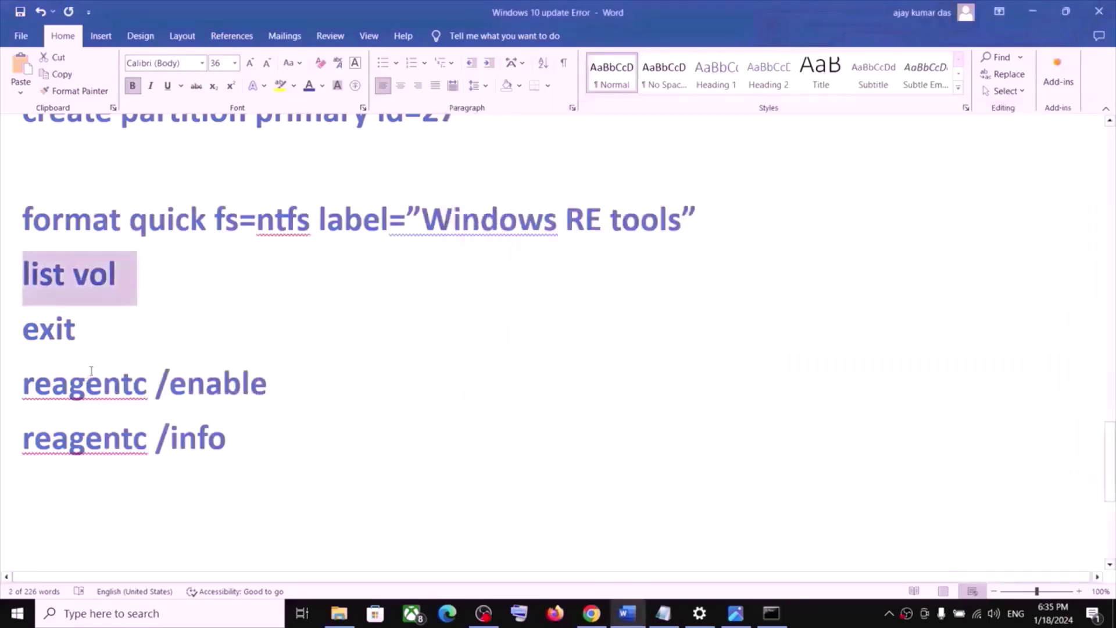
triple_click(55, 331)
key(ctrl+c)
key(alt+Tab)
key(ctrl+v)
key(Return)
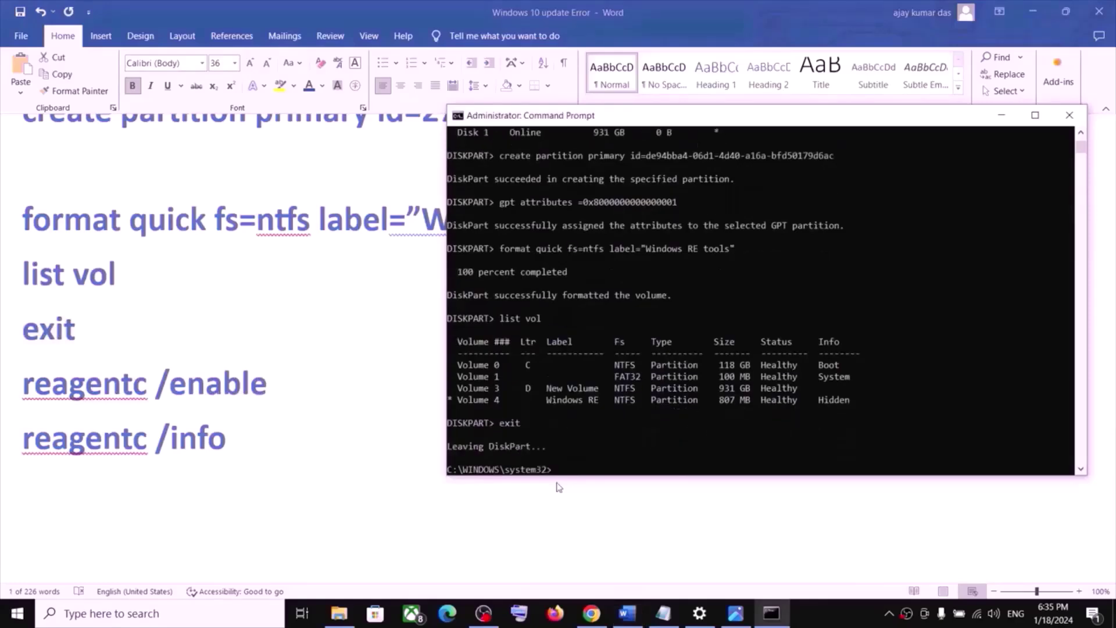
key(alt+Tab)
Run 'reagentc /enable' from the notes to turn Windows RE back on.
triple_click(143, 386)
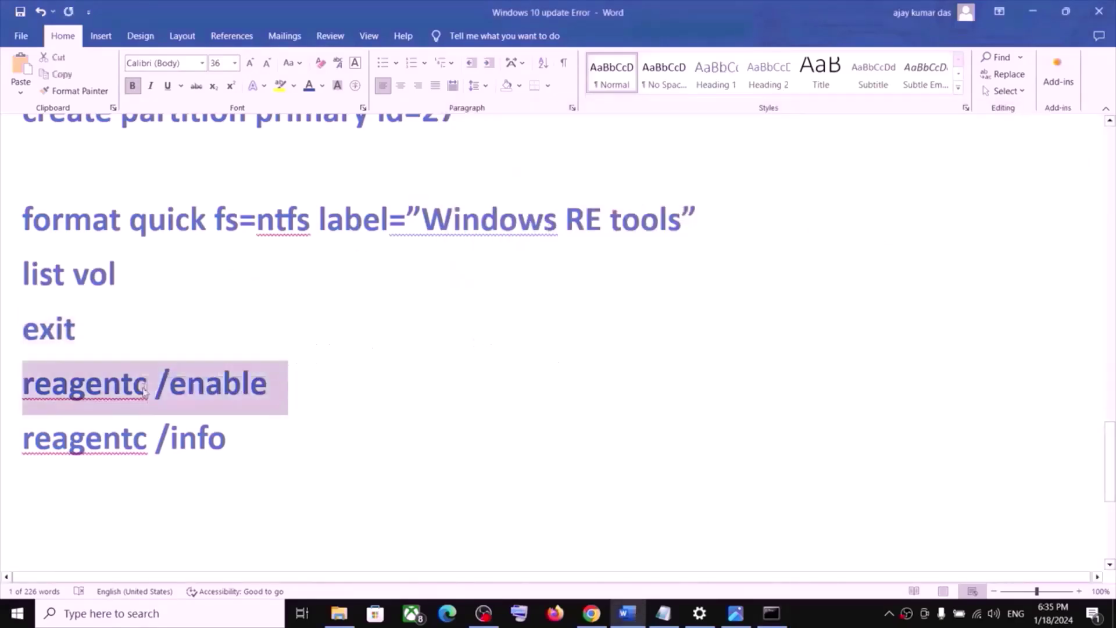
key(alt+Tab)
right_click(558, 474)
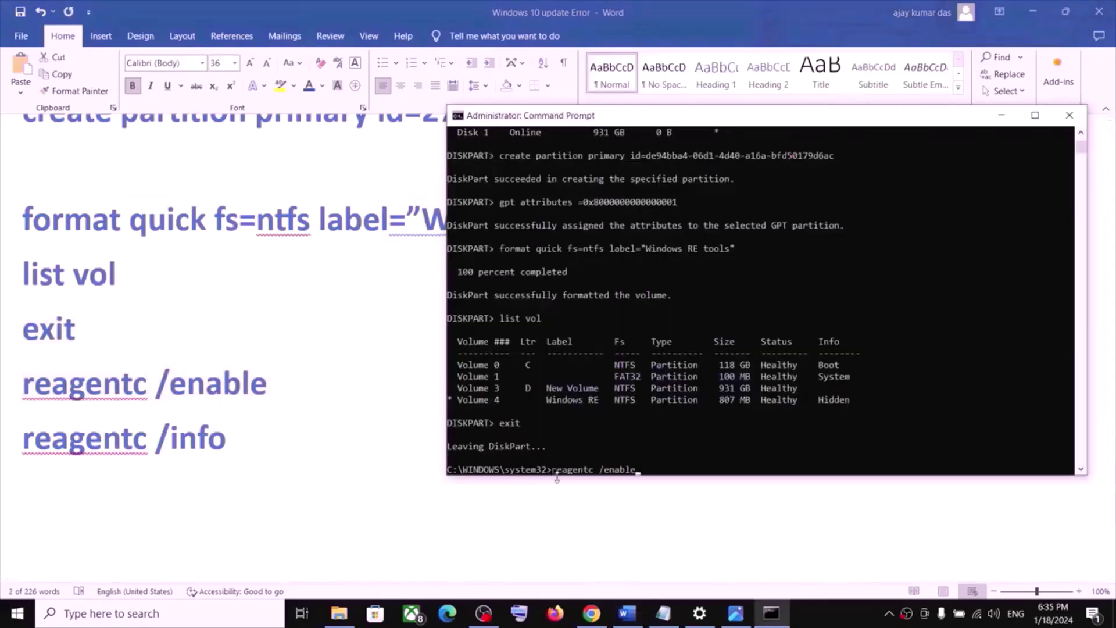
key(Return)
key(alt+Tab)
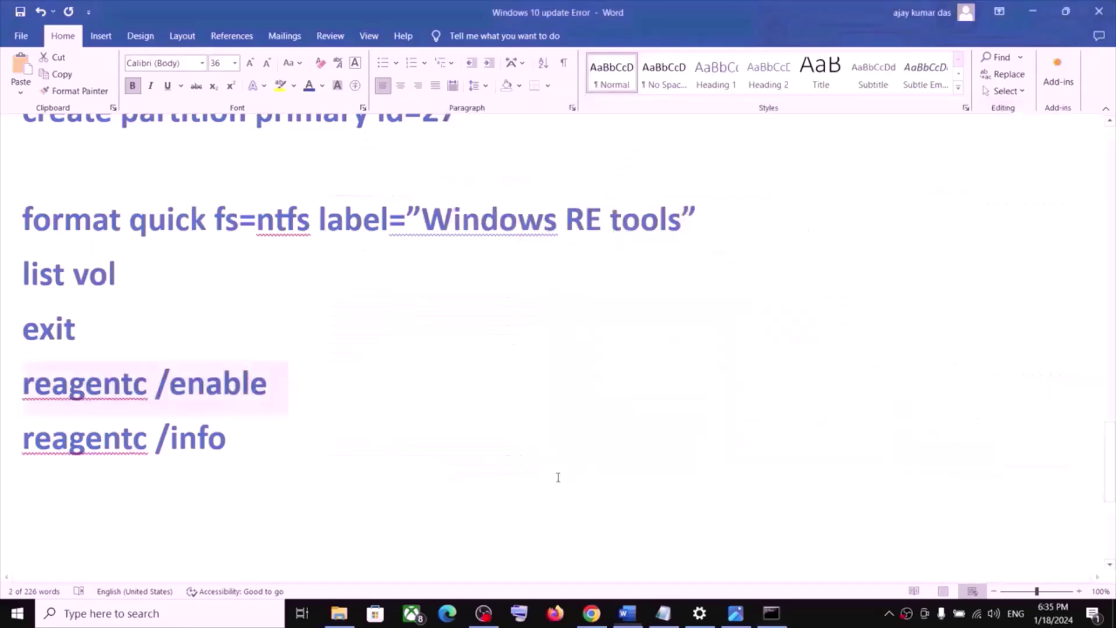
Run 'reagentc /info' to confirm WinRE is Enabled on partition 4, then close Command Prompt.
triple_click(102, 442)
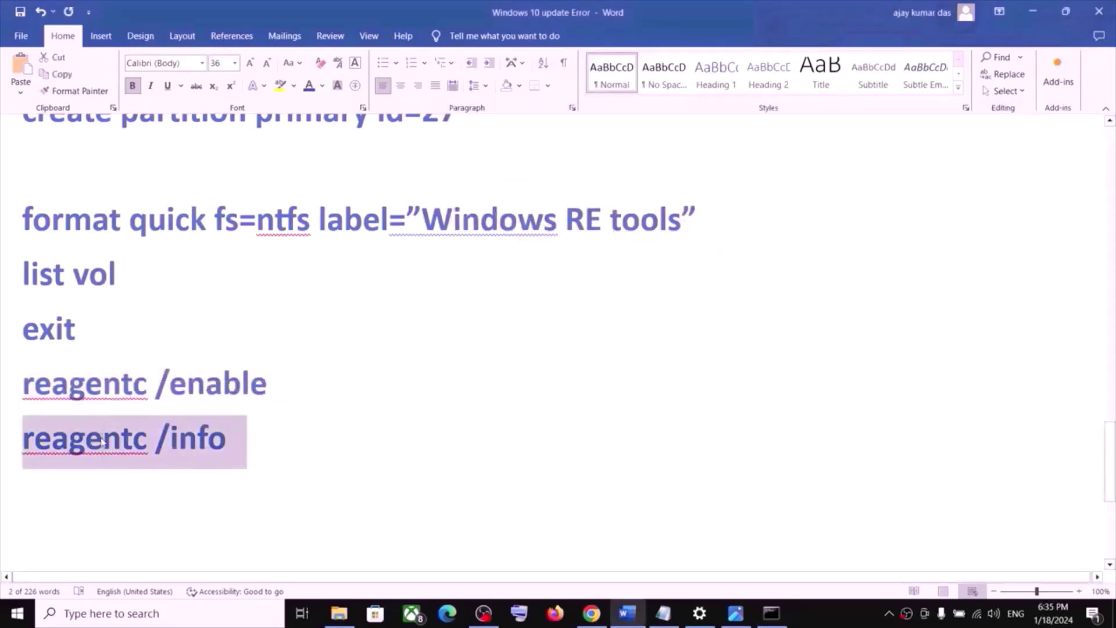
key(alt+Tab)
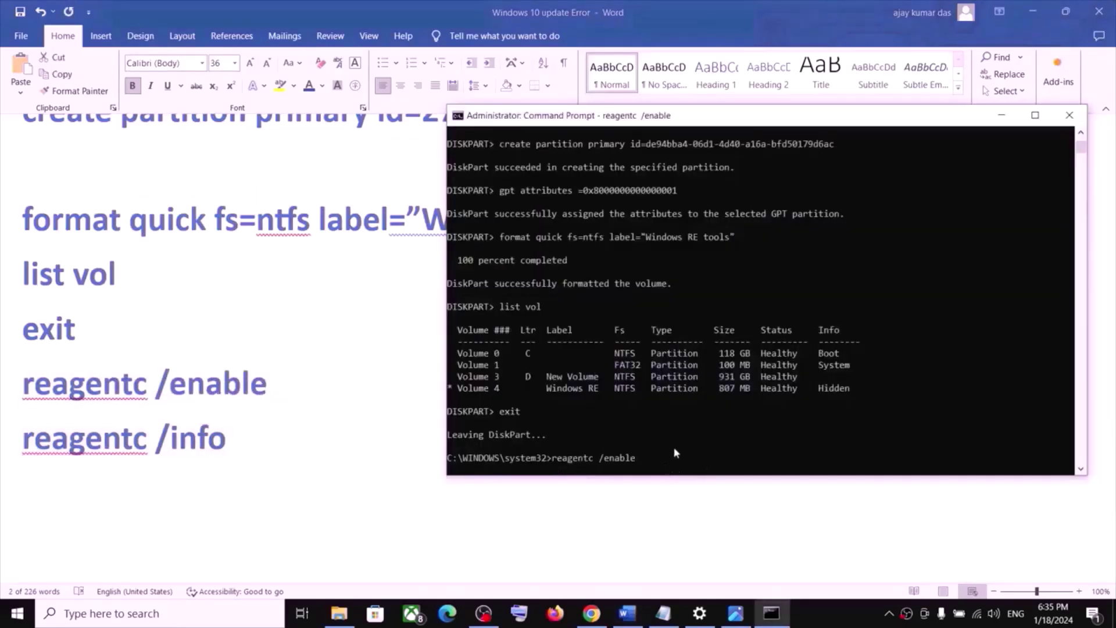
scroll(673, 447, down, 1)
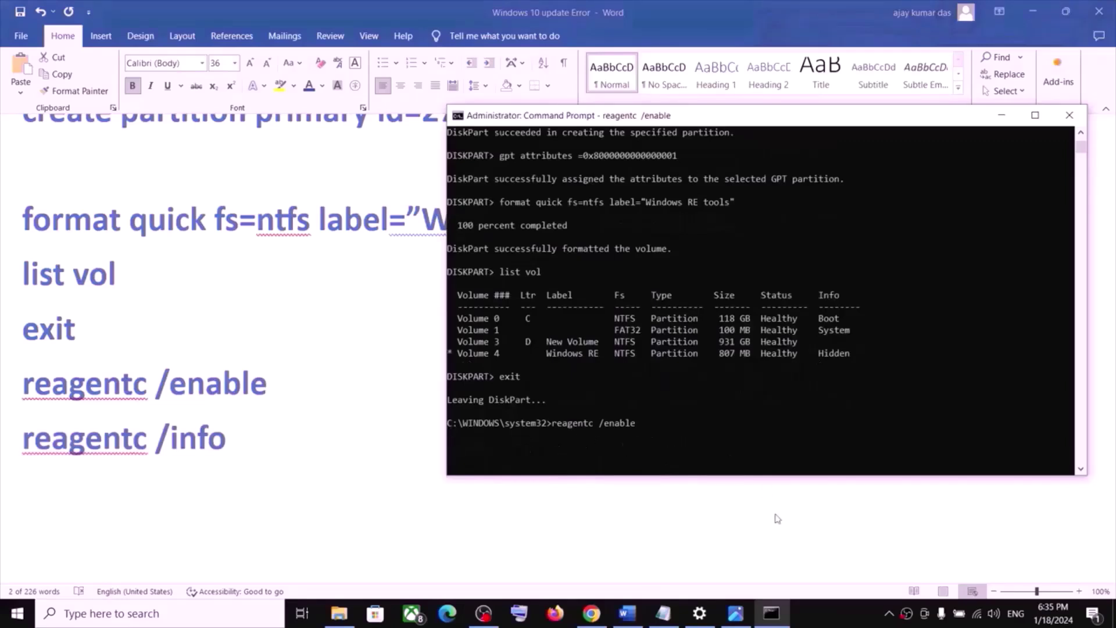
click(828, 611)
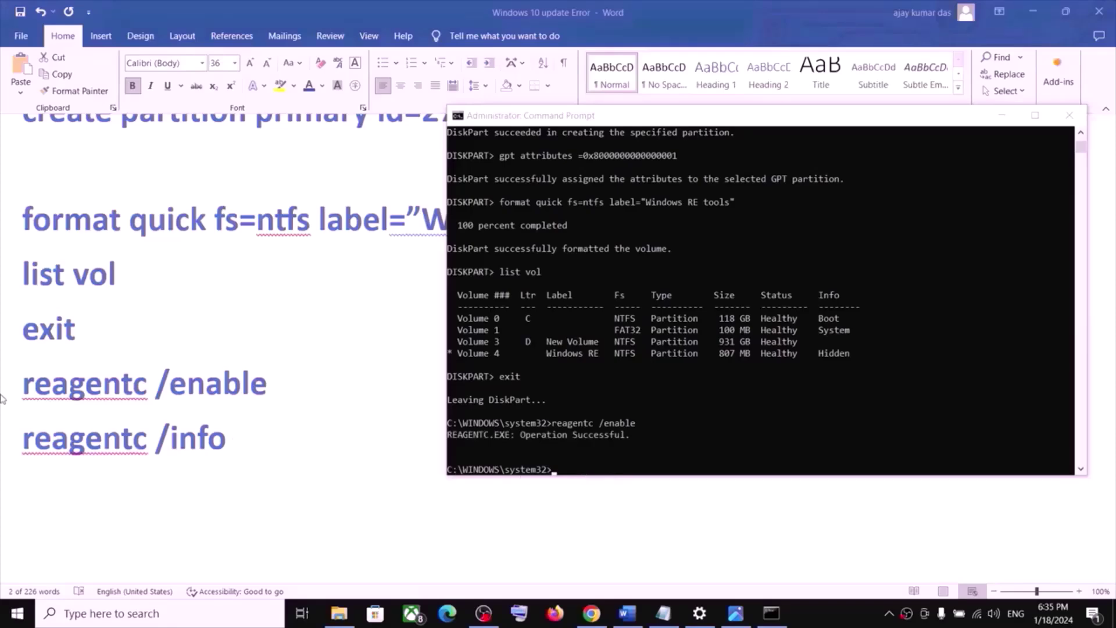
double_click(73, 433)
triple_click(103, 443)
double_click(103, 443)
click(103, 443)
triple_click(103, 444)
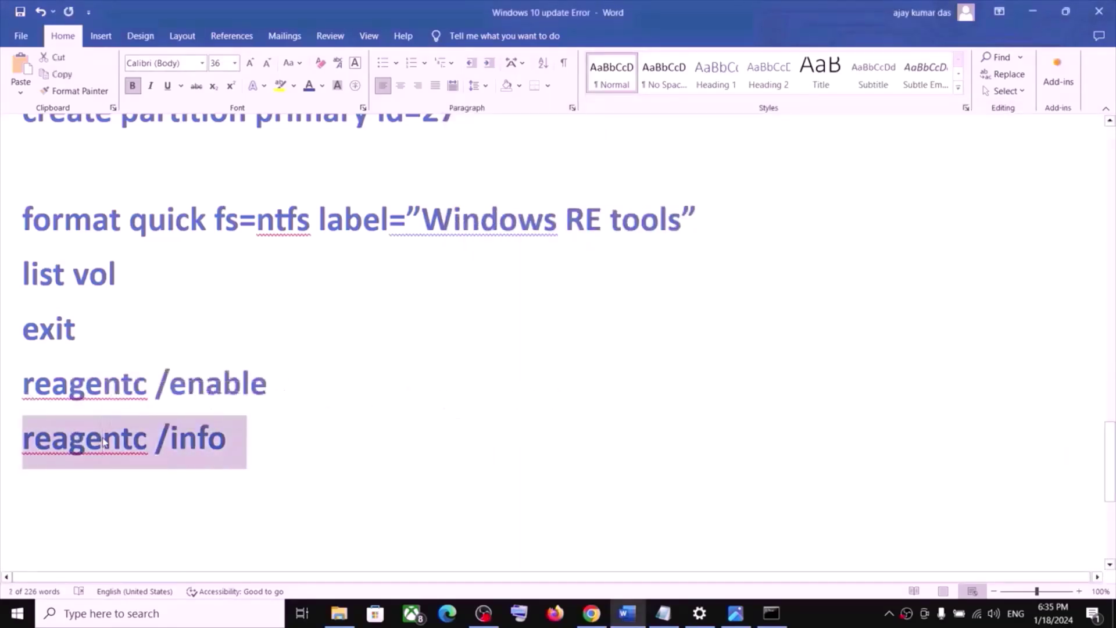
key(ctrl+c)
key(alt+Tab)
right_click(637, 437)
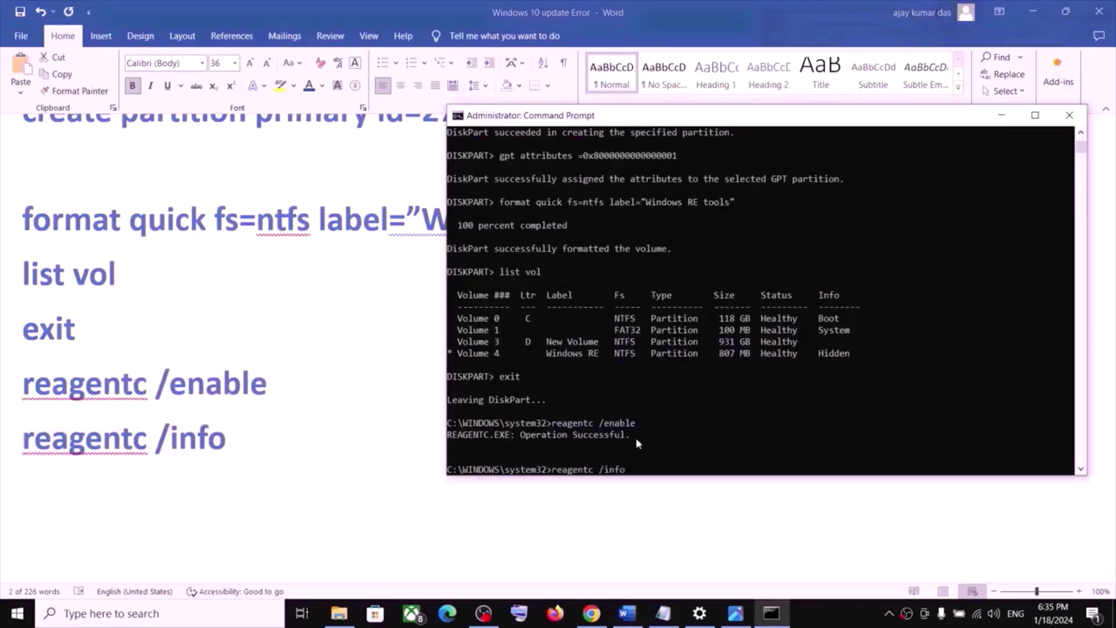
key(Return)
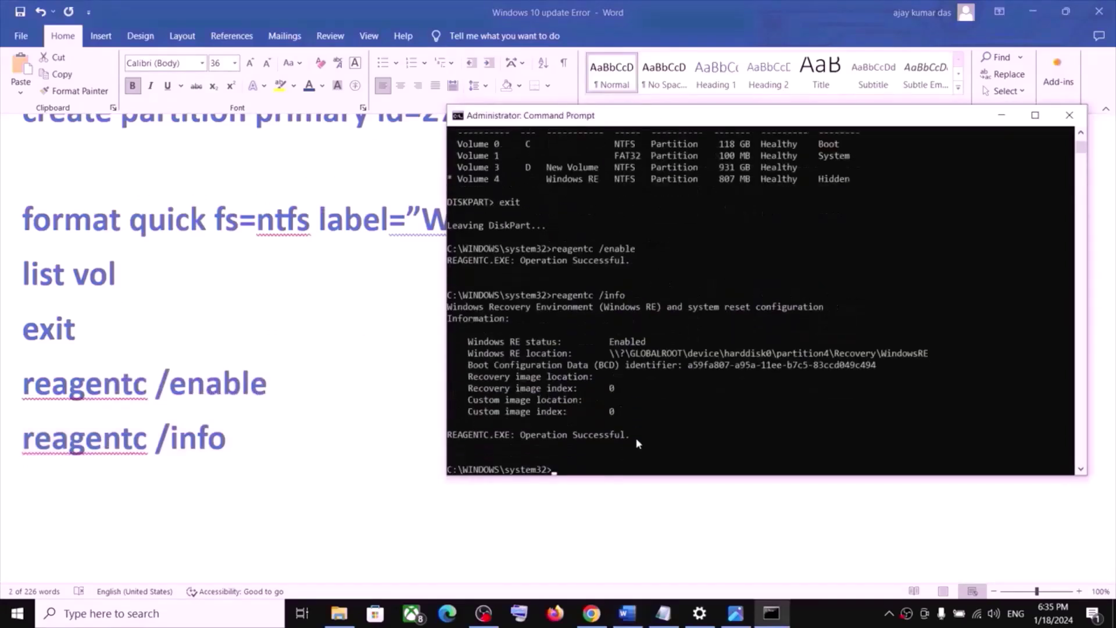
click(1070, 115)
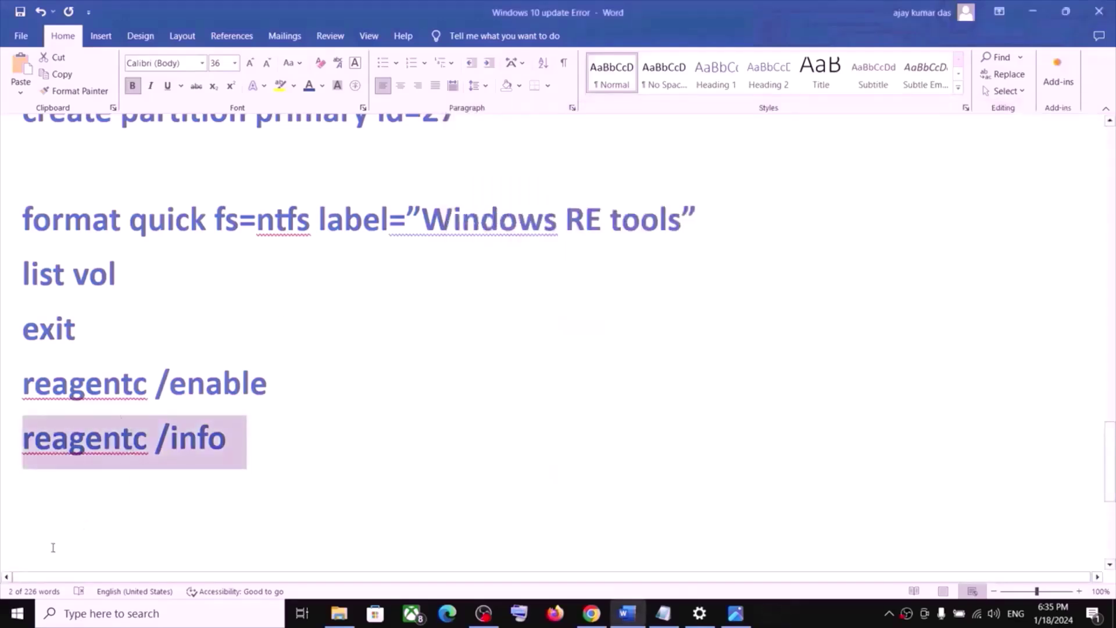
Go to Update & Security in Settings and install the pending .NET cumulative update.
click(17, 614)
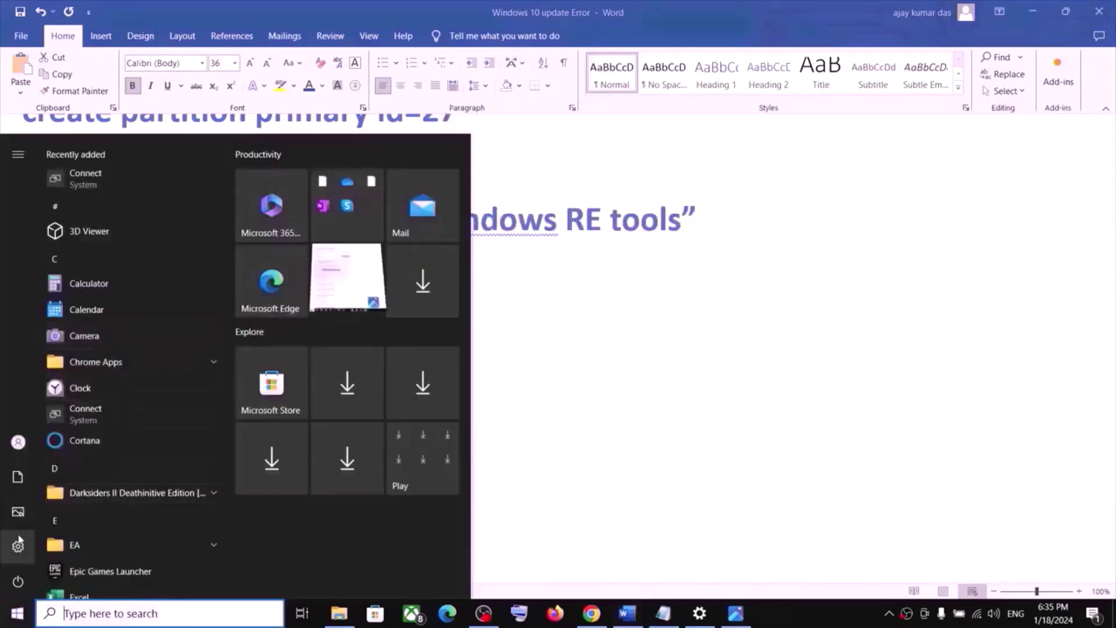
click(18, 543)
click(20, 61)
click(578, 411)
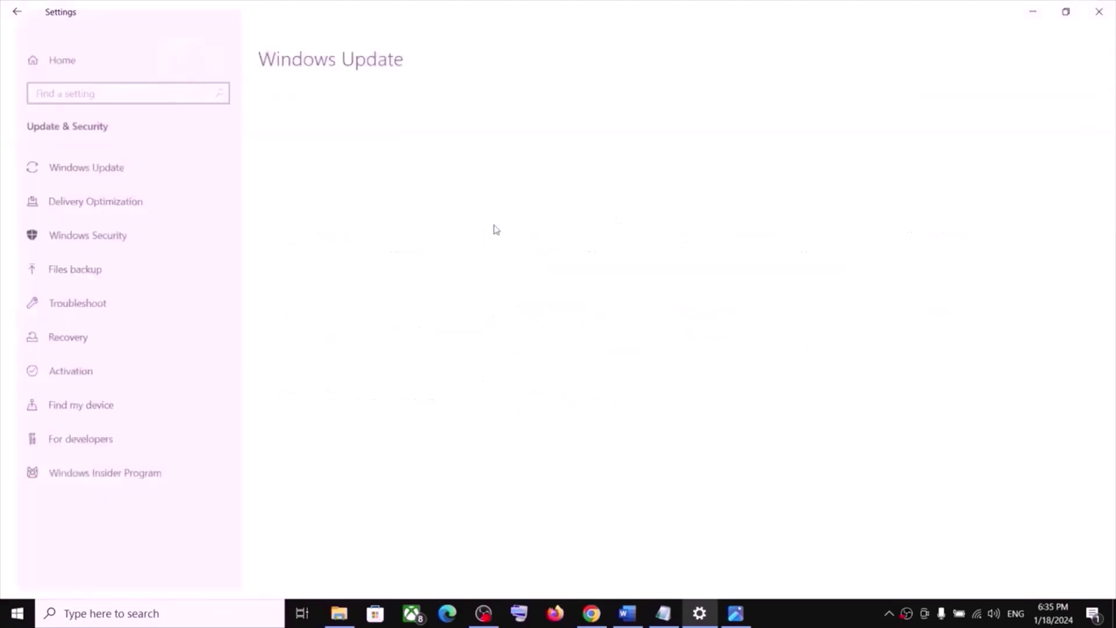
click(280, 177)
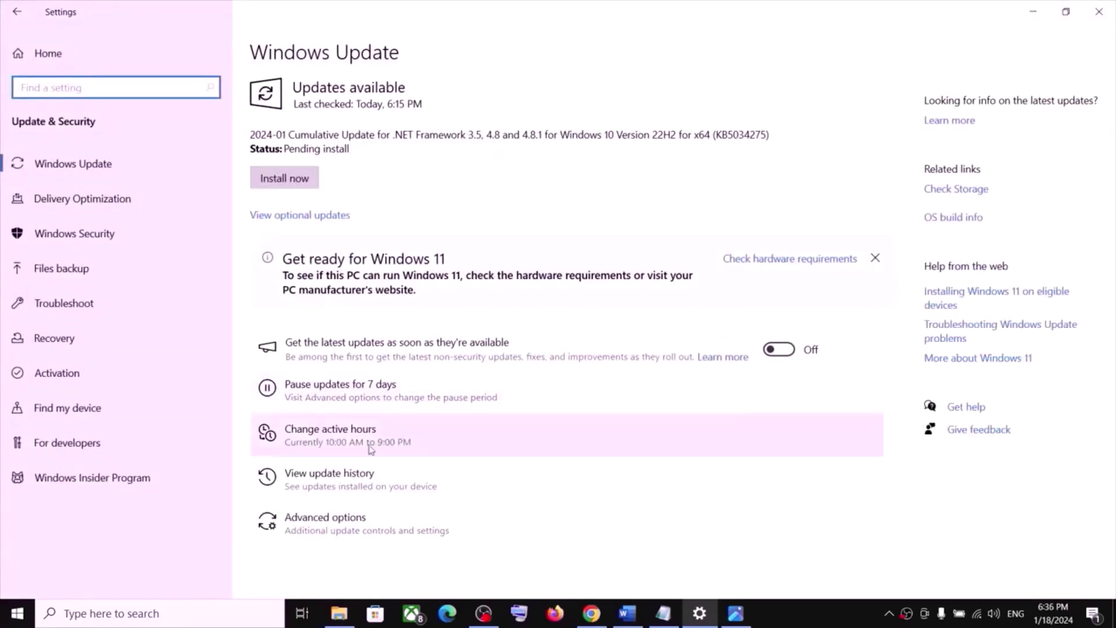
Check update history for KB5034122, then highlight the failed partition creation note in Word.
click(368, 480)
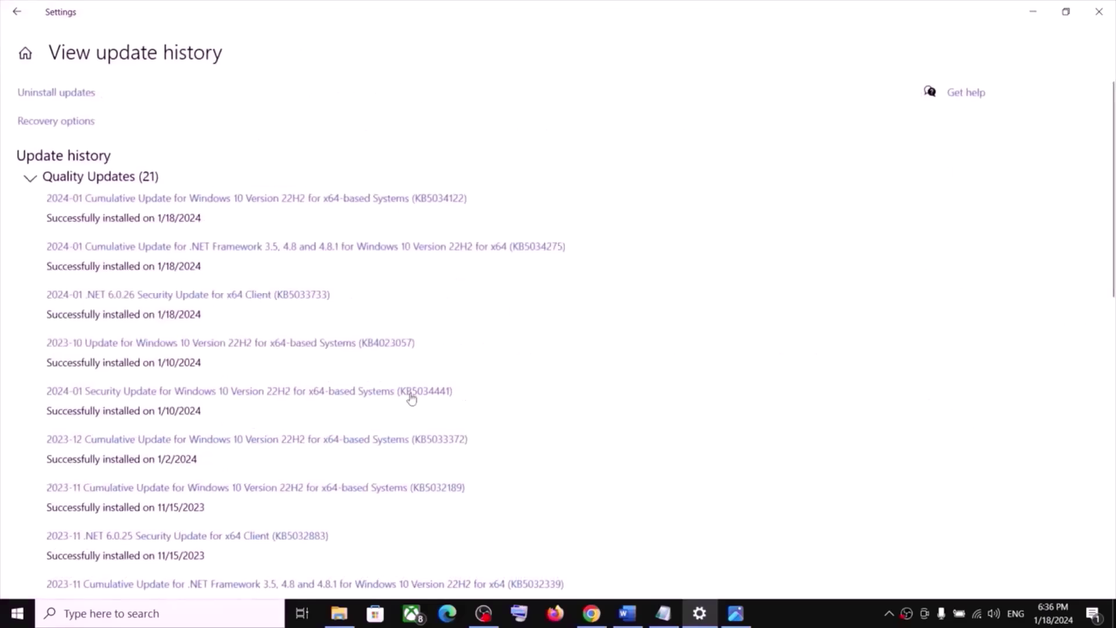
click(1035, 18)
scroll(222, 448, down, 5)
drag(109, 427, 1007, 443)
Highlight the reagentc /enable re-enable WinRE note and the Microsoft support URL in Word.
click(896, 431)
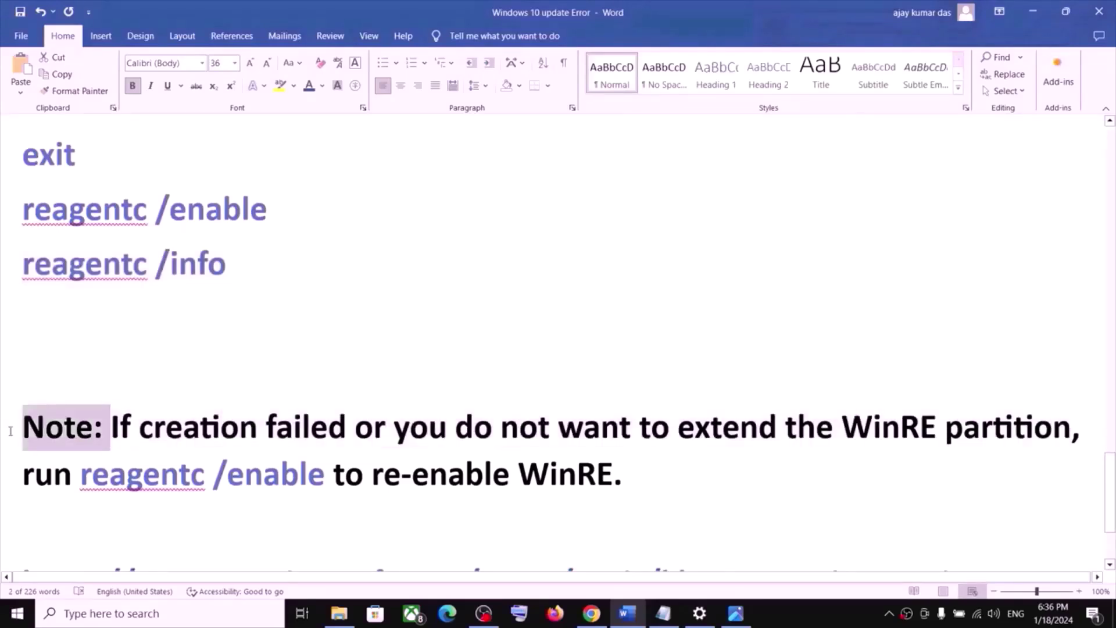
drag(81, 474, 596, 474)
click(399, 474)
scroll(364, 521, down, 5)
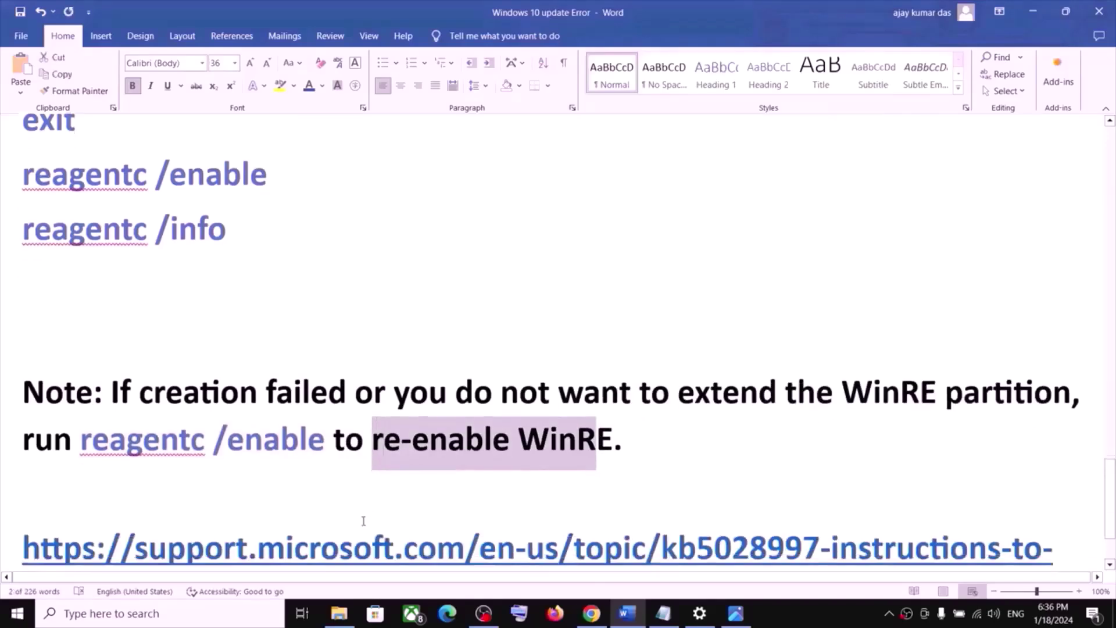
drag(493, 537, 22, 449)
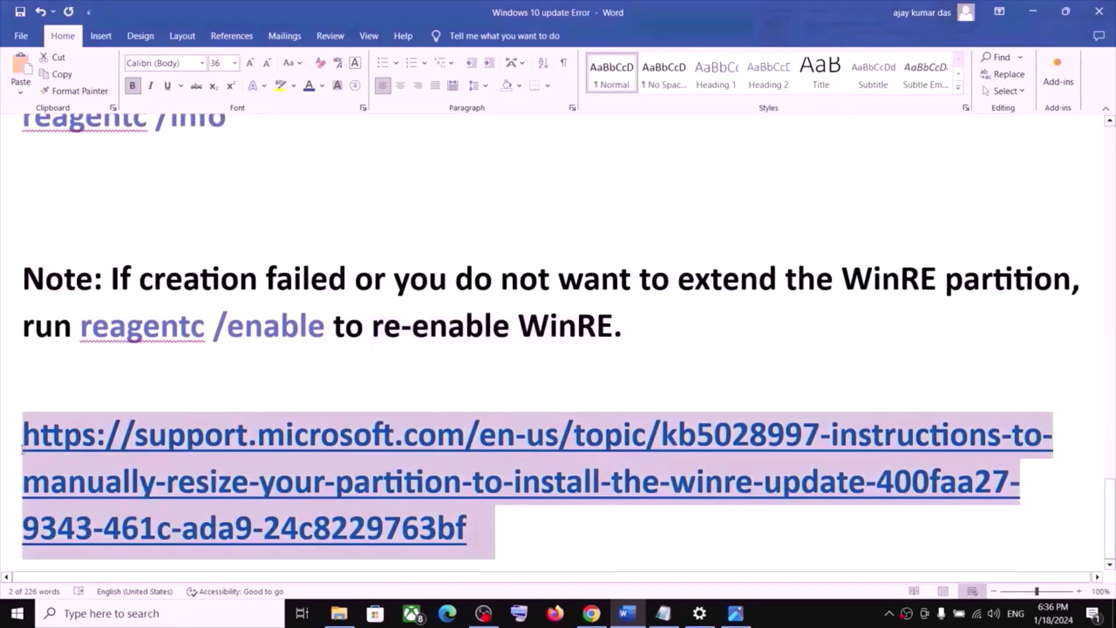
Show the KB5028997 article about resizing partitions in Chrome.
click(589, 618)
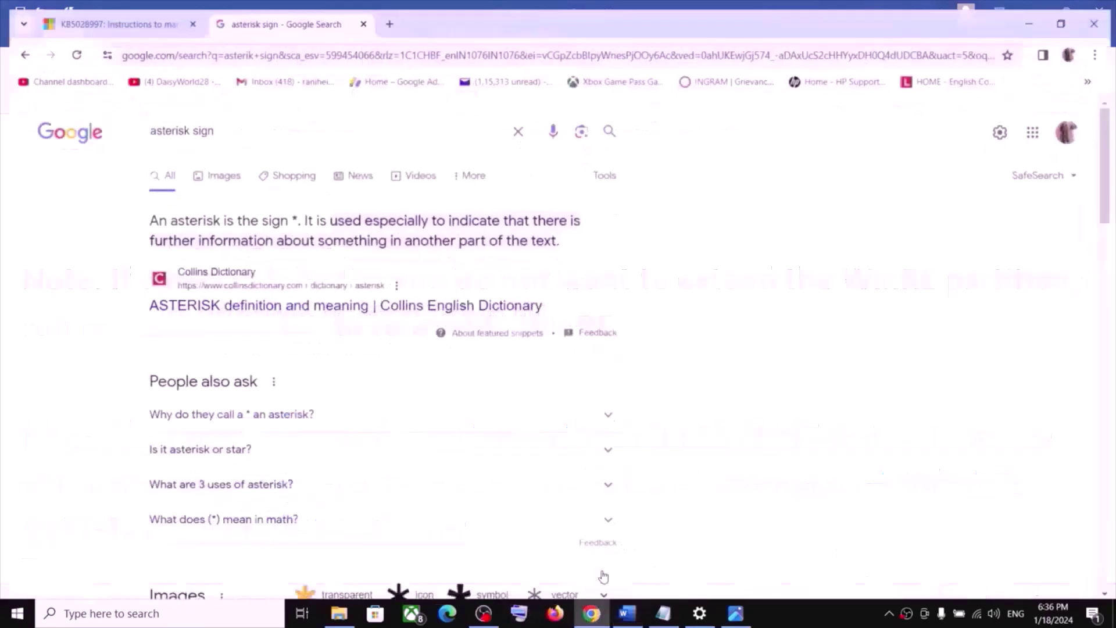
click(116, 24)
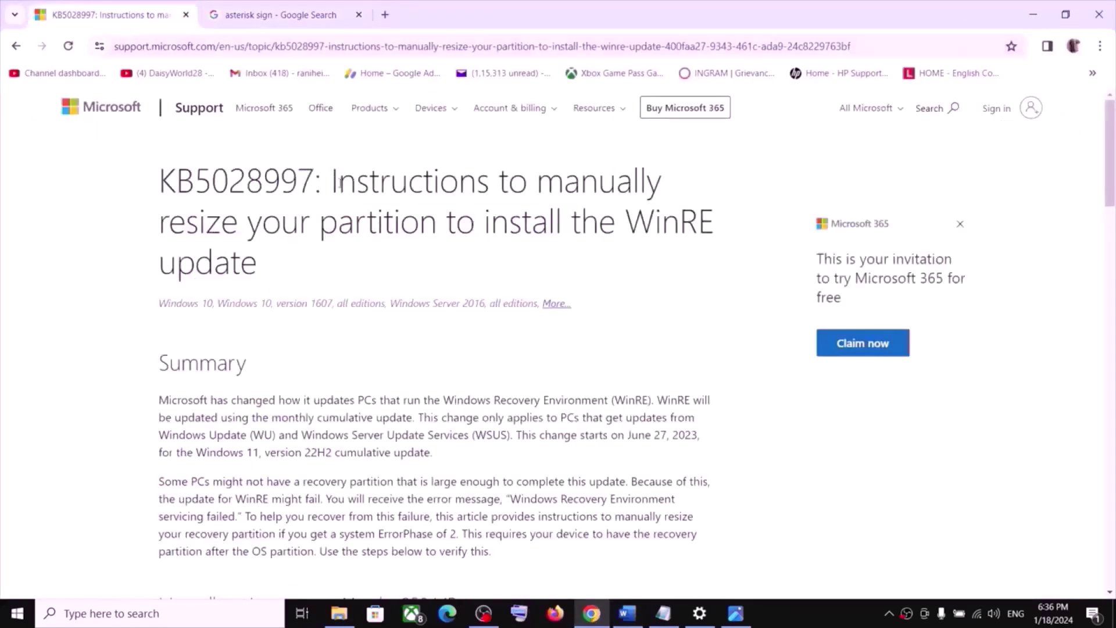
drag(336, 182, 479, 269)
scroll(478, 269, down, 4)
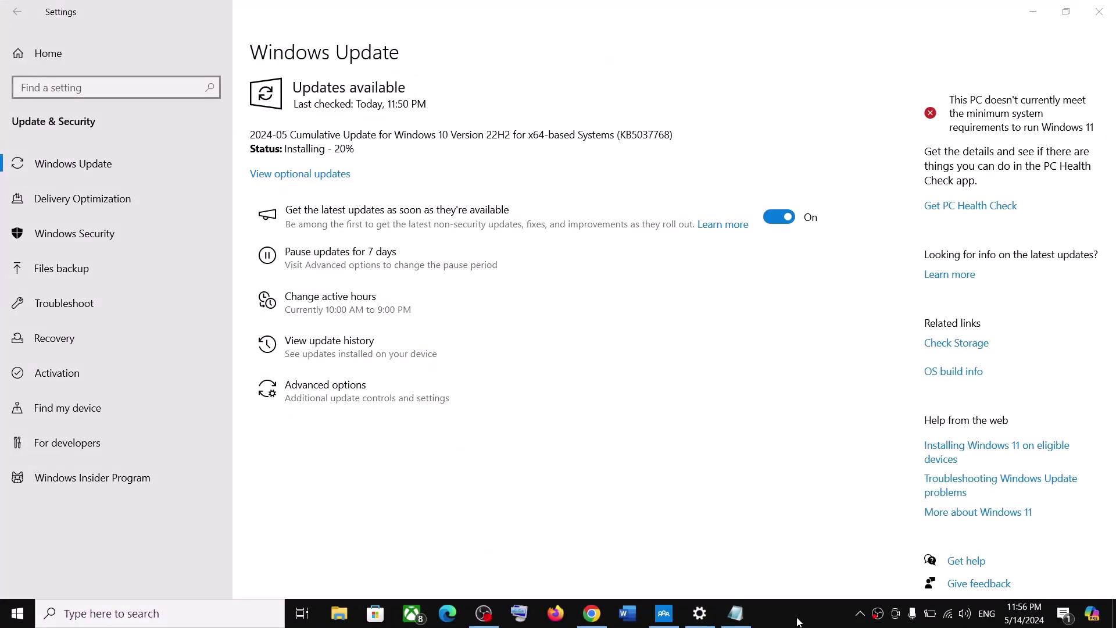